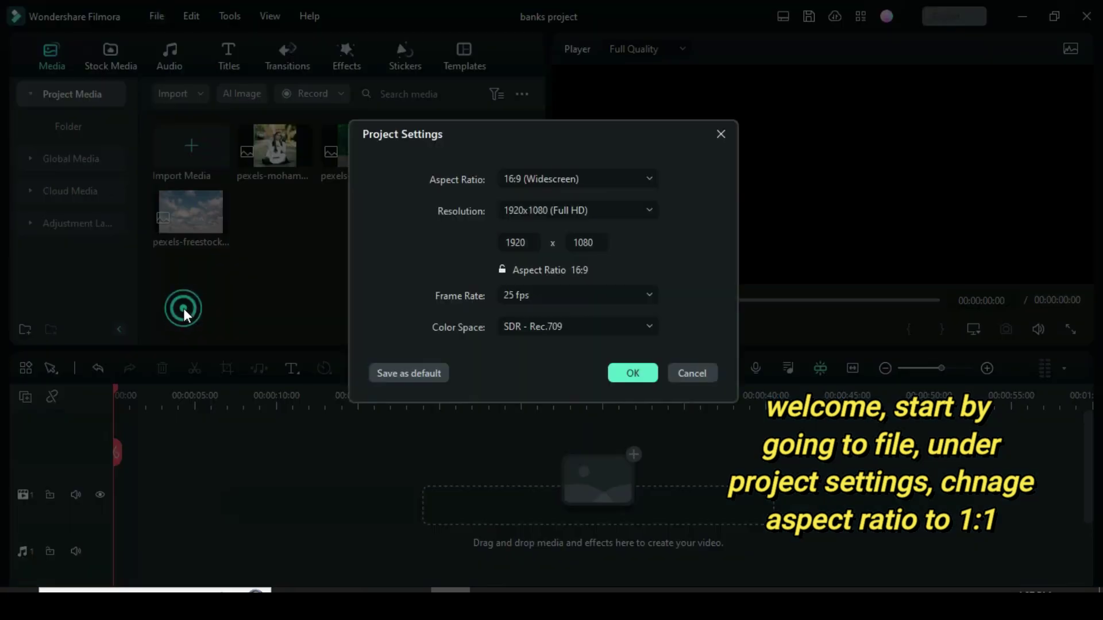
Set the project to a 1:1 square frame and place a pale cream solid colour on the timeline
{"action": "left_click", "coordinate": [629, 178]}
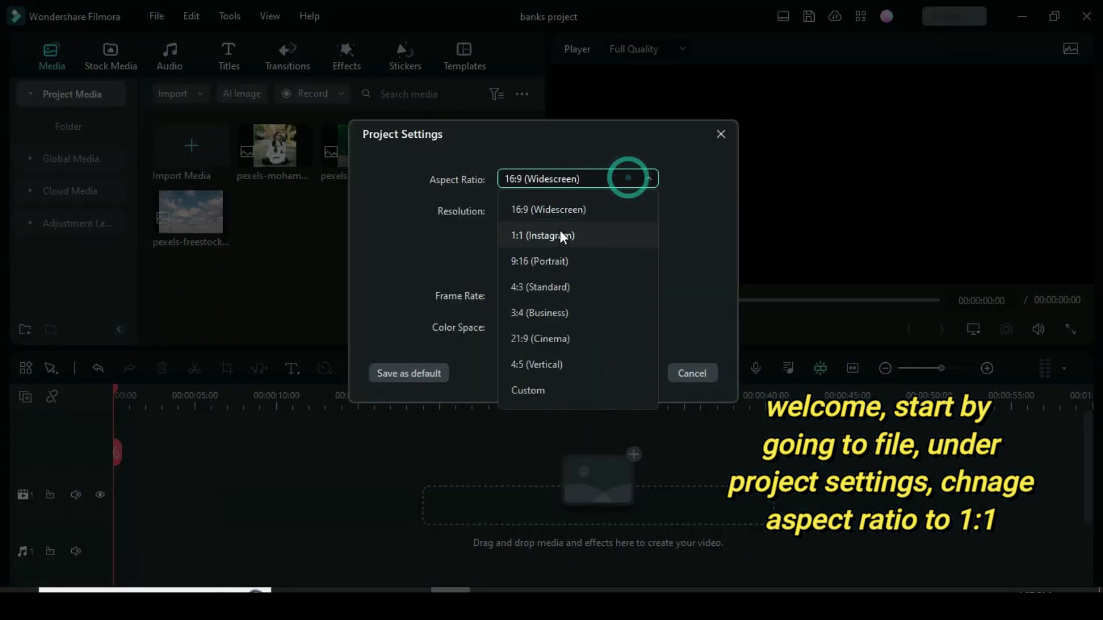
{"action": "left_click", "coordinate": [561, 235]}
{"action": "left_click", "coordinate": [633, 374]}
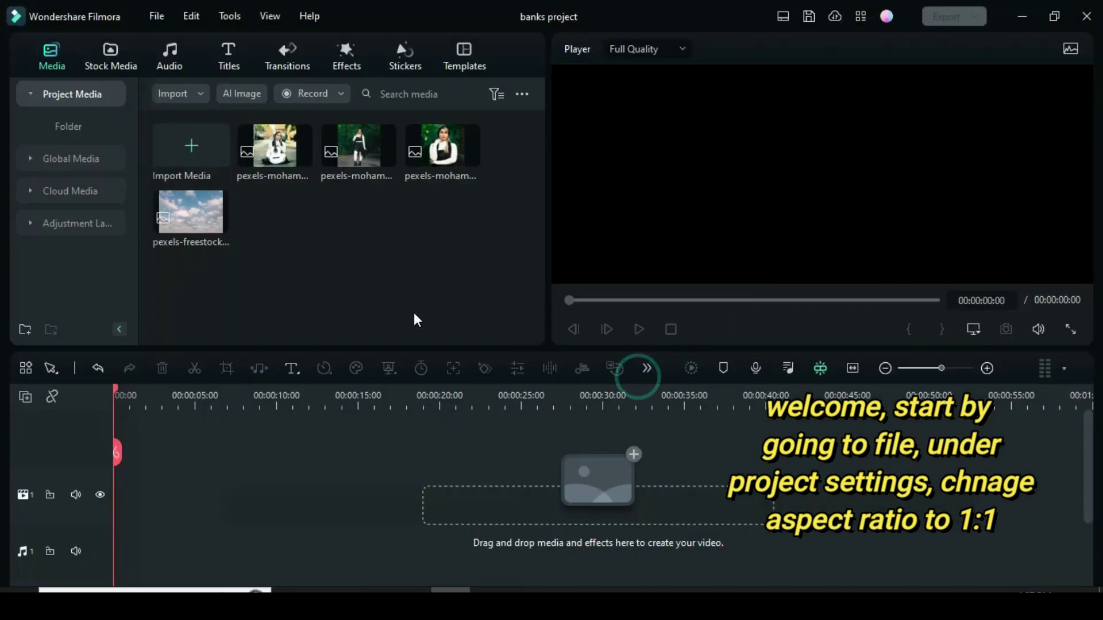
{"action": "left_click", "coordinate": [110, 58]}
{"action": "left_click_drag", "start_coordinate": [359, 166], "coordinate": [155, 489]}
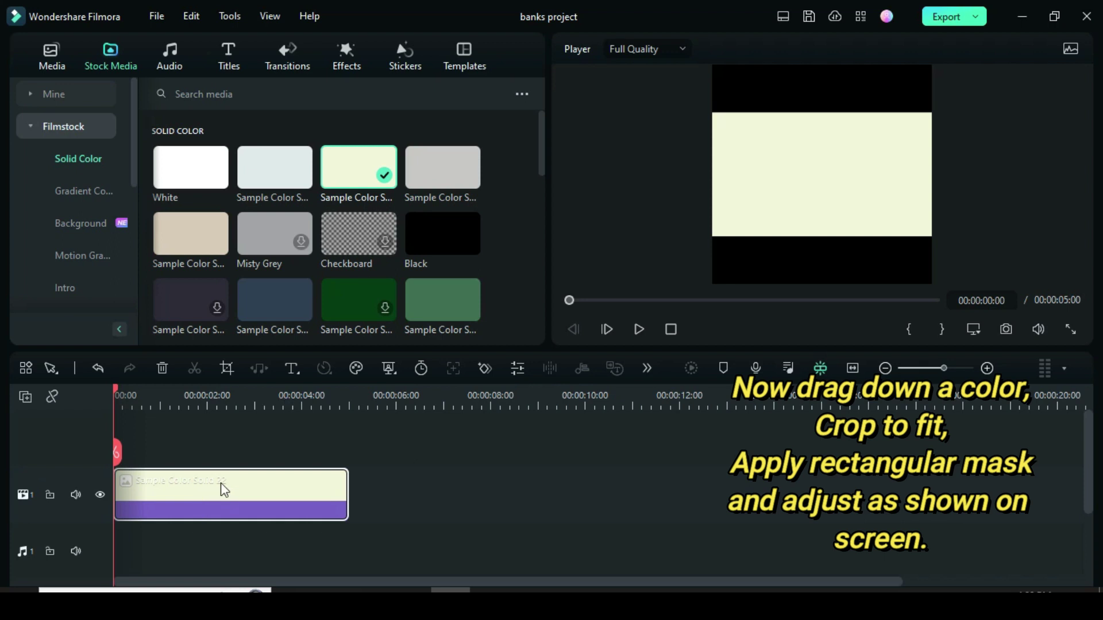
Crop the cream colour clip to fit the square and add a rectangle mask to it
{"action": "right_click", "coordinate": [221, 483]}
{"action": "left_click", "coordinate": [256, 312]}
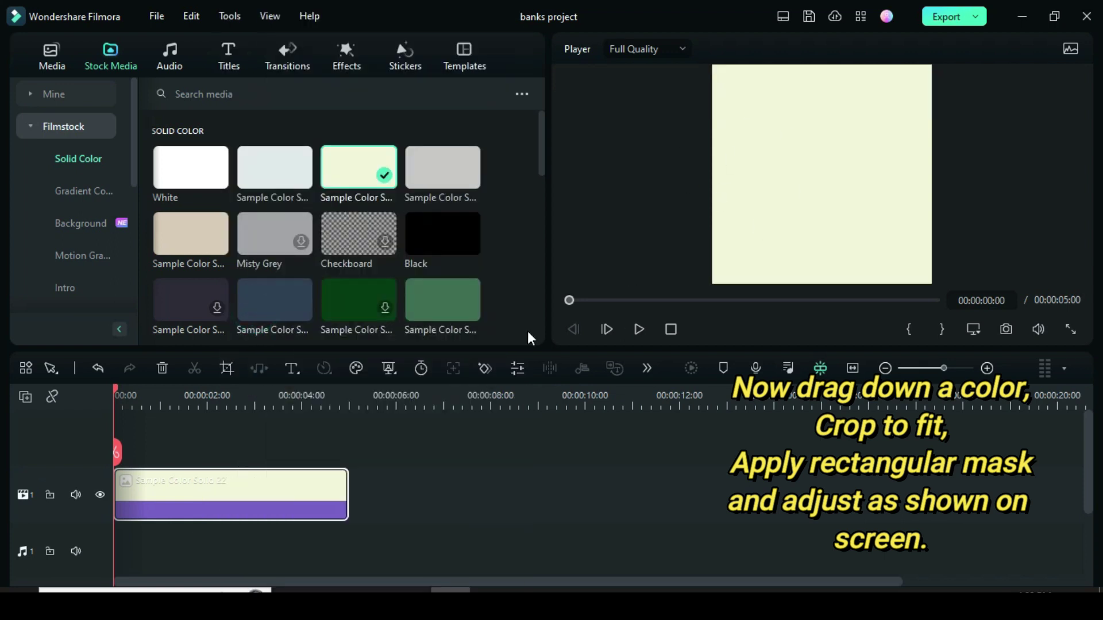
{"action": "double_click", "coordinate": [216, 488]}
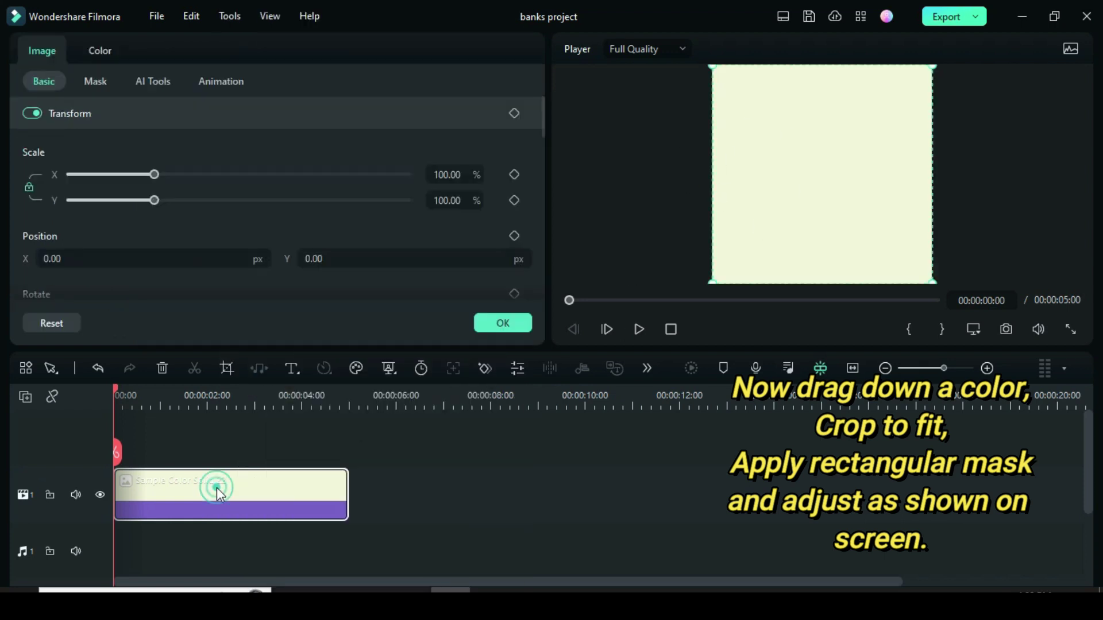
{"action": "left_click", "coordinate": [93, 84]}
{"action": "left_click", "coordinate": [185, 122]}
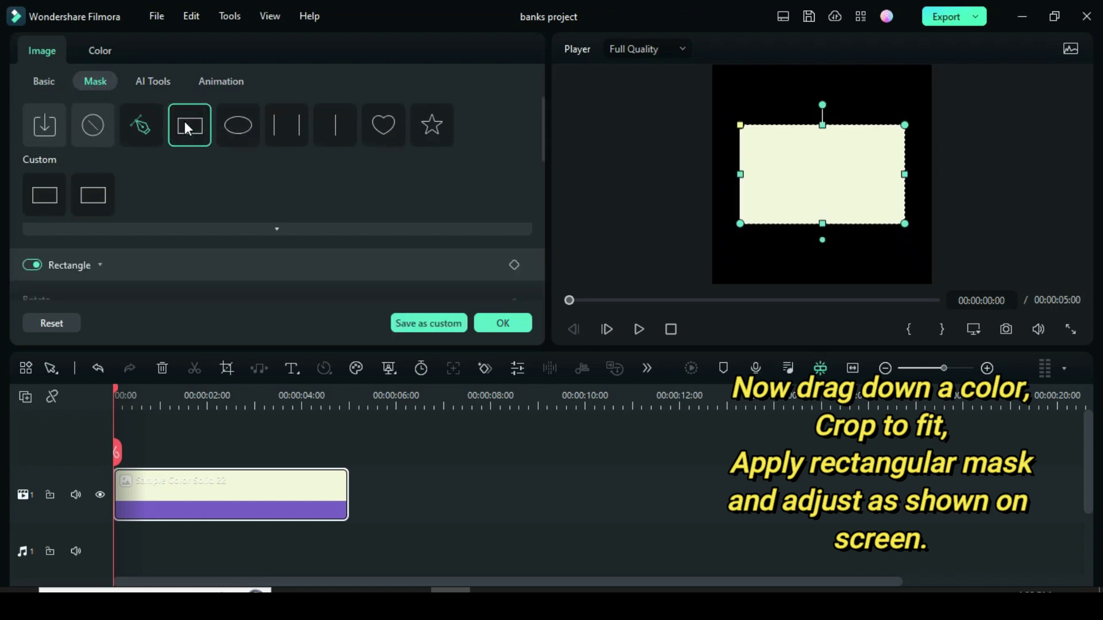
Resize the rectangle mask's top, bottom and left edges and centre the window
{"action": "left_click_drag", "start_coordinate": [822, 223], "coordinate": [822, 243]}
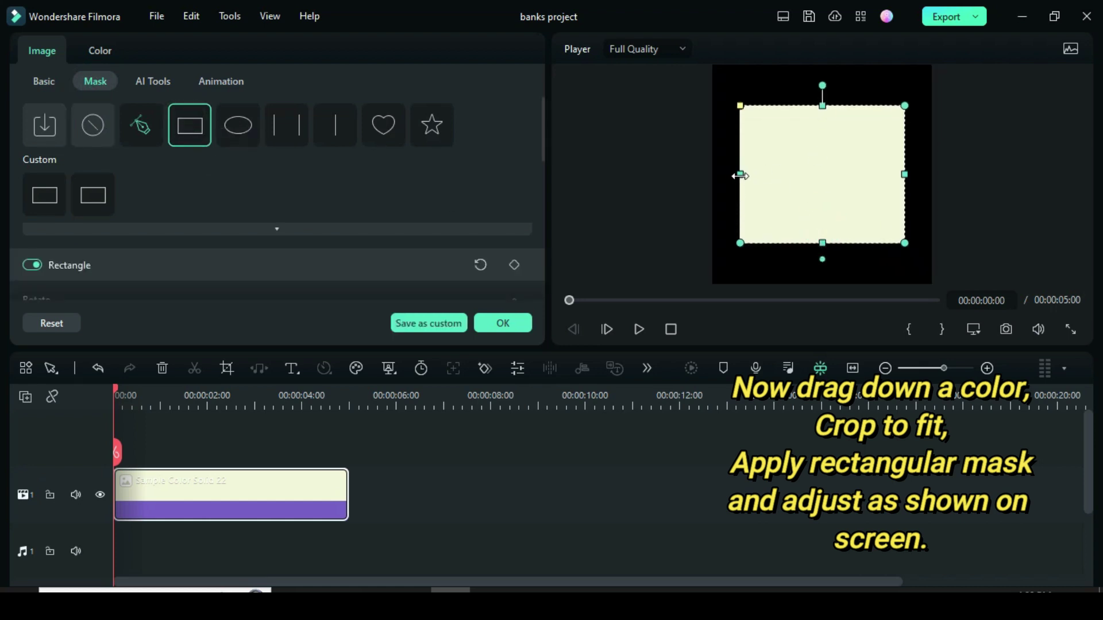
{"action": "left_click_drag", "start_coordinate": [740, 175], "coordinate": [722, 175]}
{"action": "left_click_drag", "start_coordinate": [822, 102], "coordinate": [822, 72]}
{"action": "left_click_drag", "start_coordinate": [821, 227], "coordinate": [814, 199]}
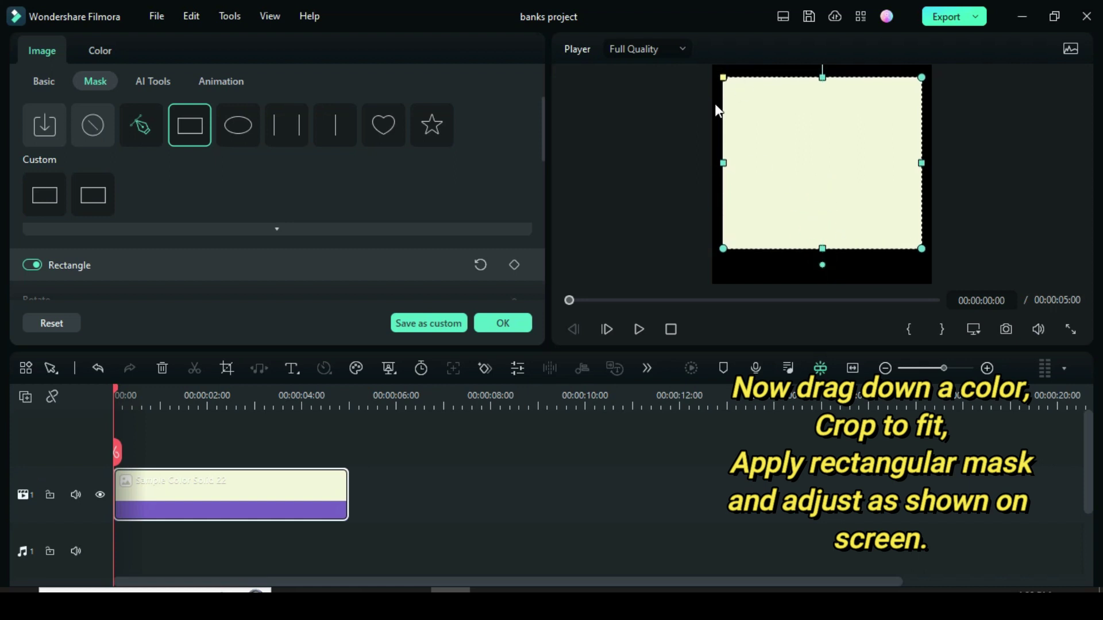
Invert the 6.10%-radius rectangle mask so the cream clip becomes a border frame
{"action": "left_click", "coordinate": [725, 74]}
{"action": "left_click", "coordinate": [665, 130]}
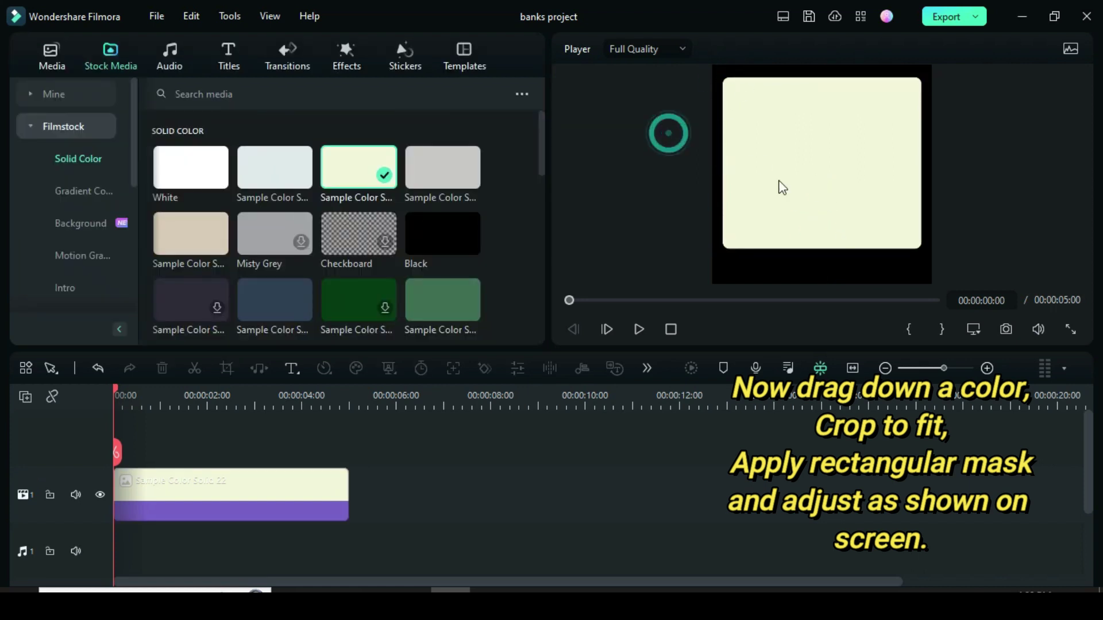
{"action": "left_click", "coordinate": [790, 163]}
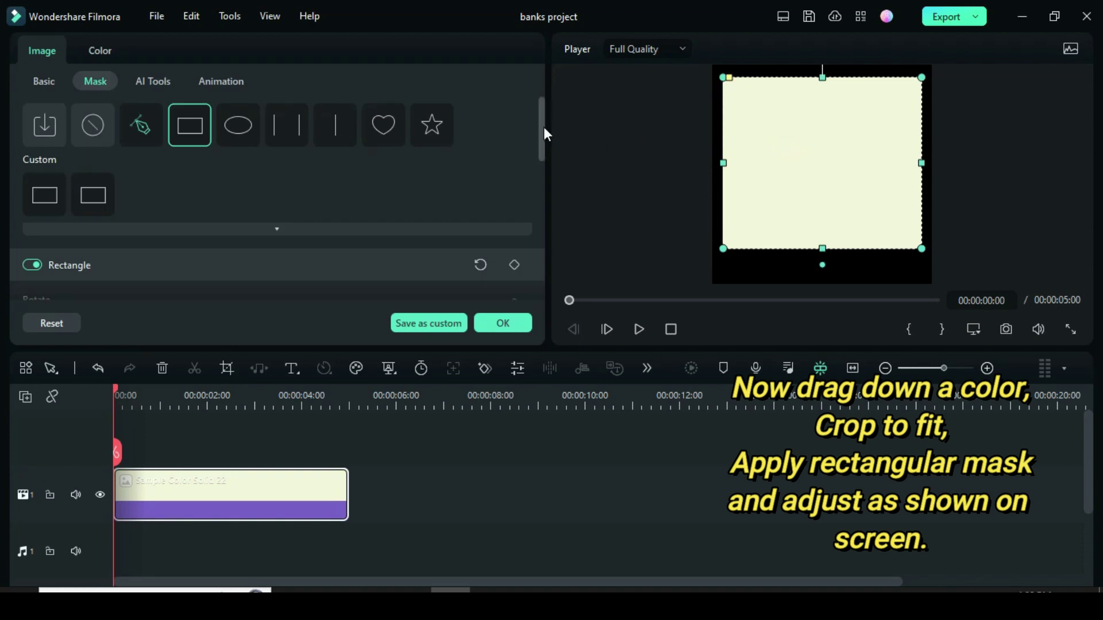
{"action": "left_click_drag", "start_coordinate": [544, 128], "coordinate": [552, 272]}
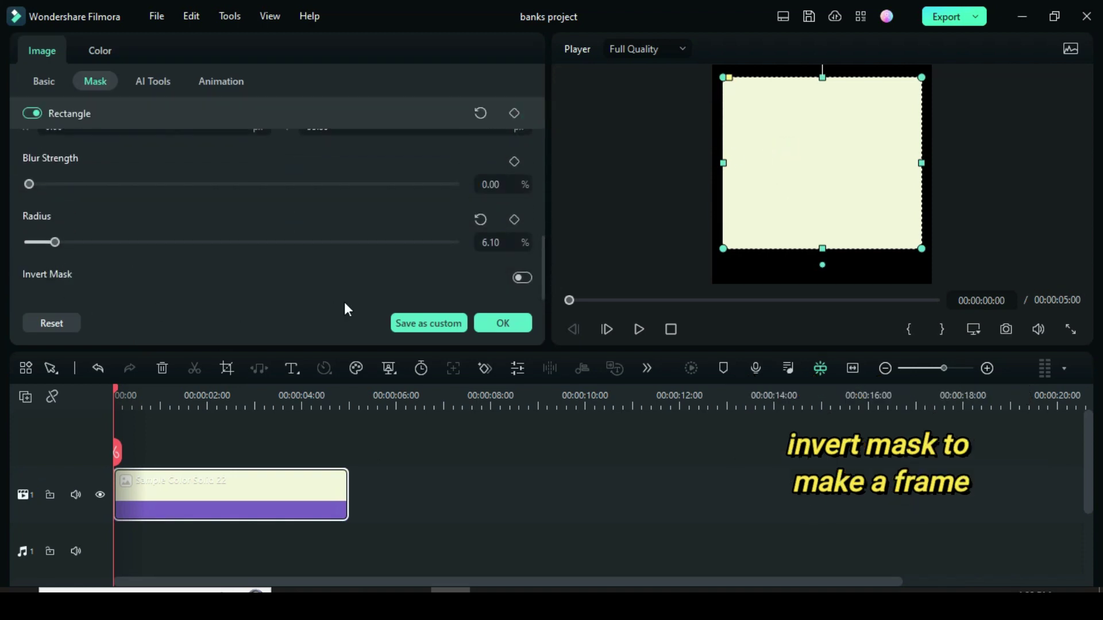
{"action": "left_click", "coordinate": [522, 278]}
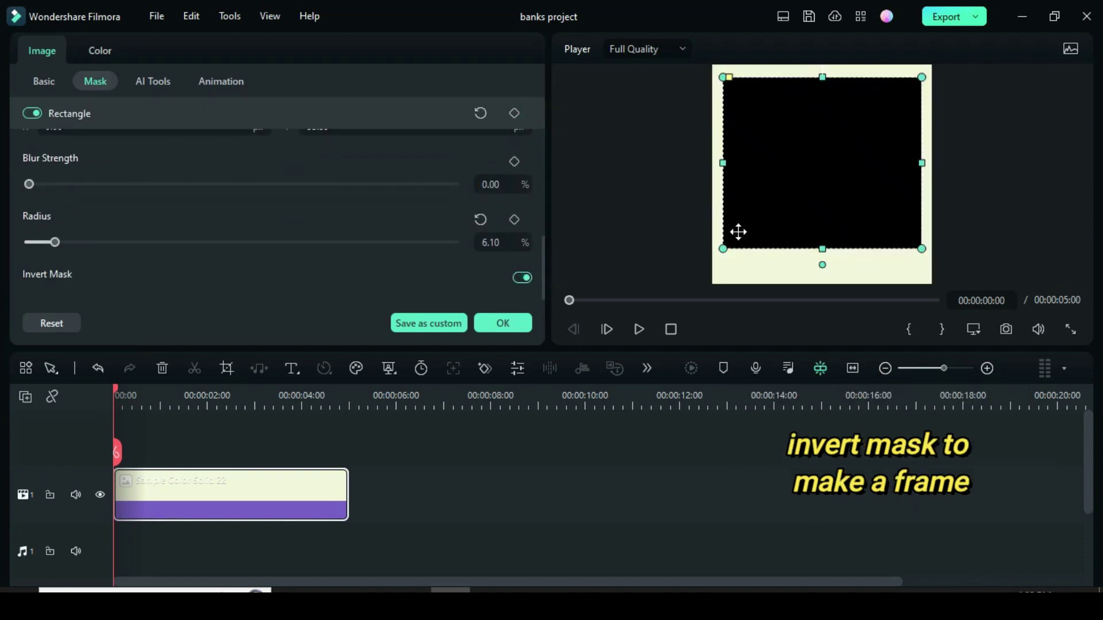
Add the Default Title on a new track and set the tracks to normal height
{"action": "left_click", "coordinate": [486, 322]}
{"action": "left_click", "coordinate": [227, 64]}
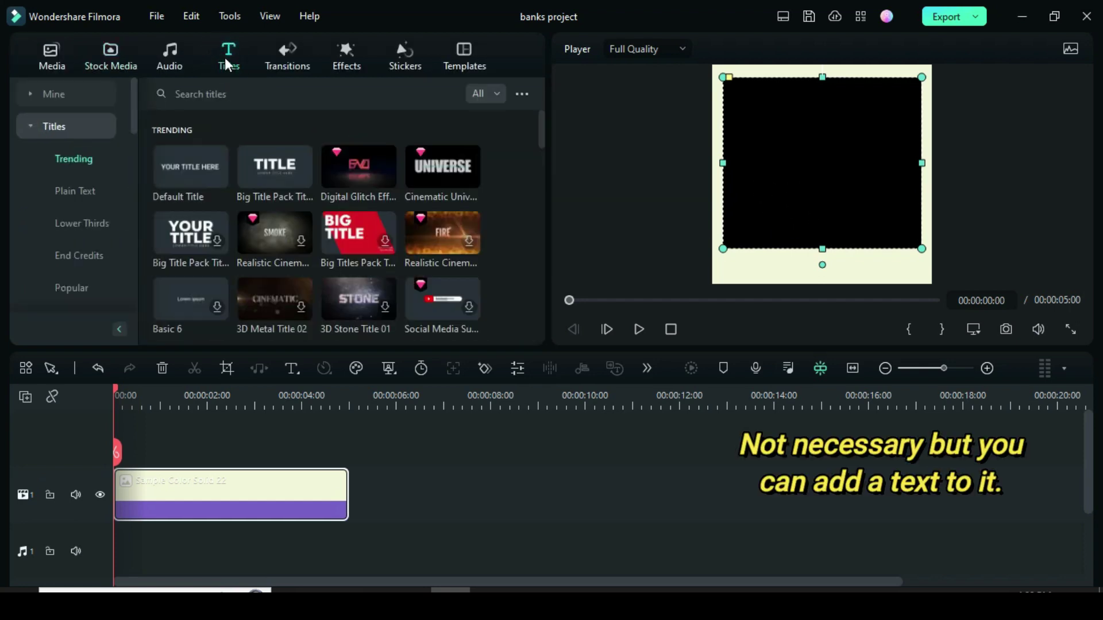
{"action": "left_click_drag", "start_coordinate": [181, 161], "coordinate": [150, 459]}
{"action": "left_click", "coordinate": [26, 396]}
{"action": "mouse_move", "coordinate": [115, 528]}
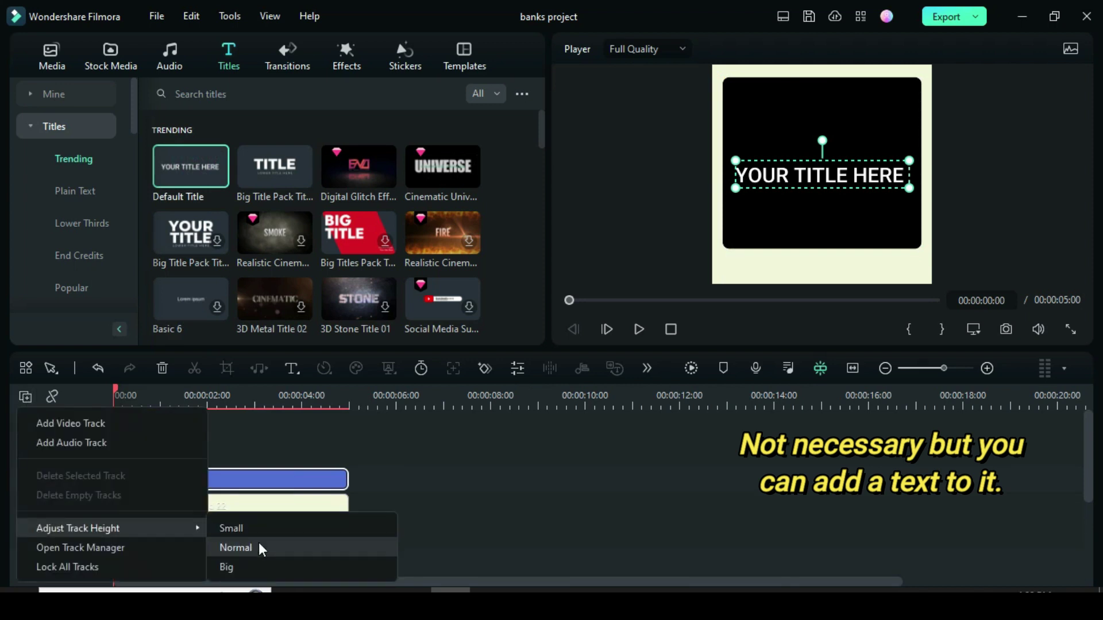
{"action": "left_click", "coordinate": [259, 548]}
Replace the title text with black 'PHOTO' positioned on the frame's bottom border
{"action": "double_click", "coordinate": [208, 443]}
{"action": "left_click", "coordinate": [432, 326]}
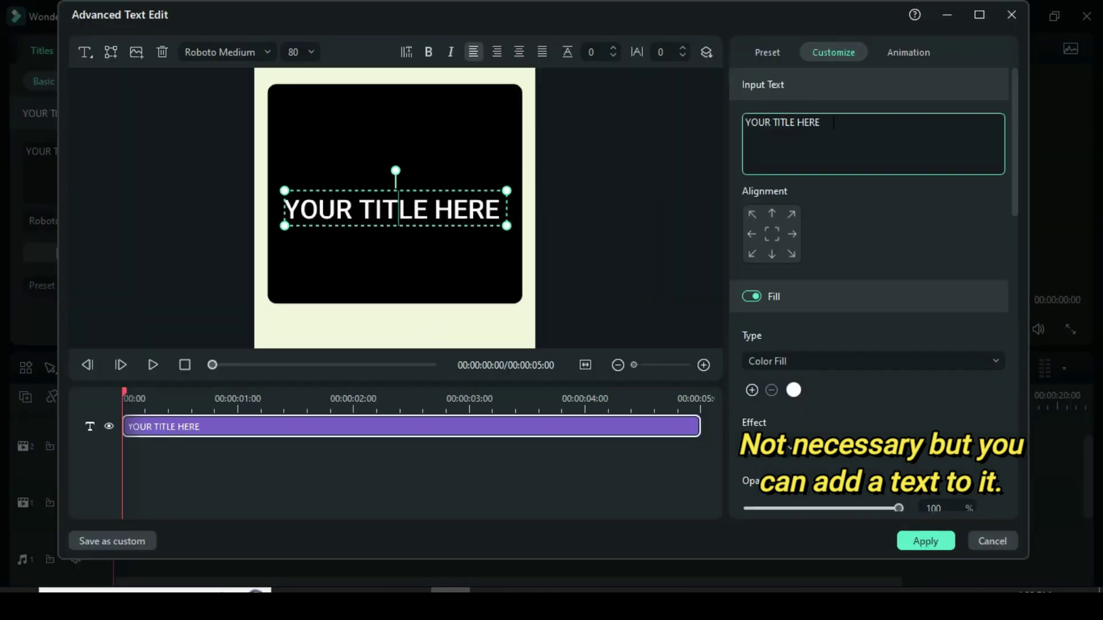
{"action": "key", "text": "ctrl+a"}
{"action": "type", "text": "PHOTO"}
{"action": "left_click_drag", "start_coordinate": [451, 214], "coordinate": [404, 336]}
{"action": "left_click", "coordinate": [794, 390]}
{"action": "left_click", "coordinate": [833, 525]}
Set the PHOTO caption font to Russo One with 55% opacity and apply the edits
{"action": "left_click", "coordinate": [227, 51]}
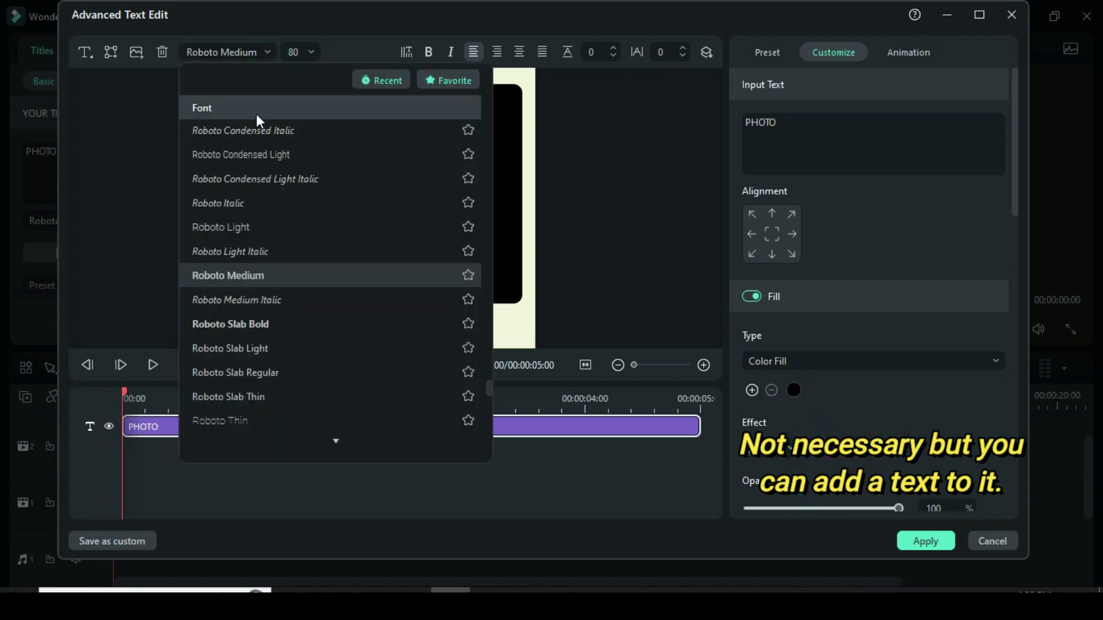
{"action": "scroll", "coordinate": [250, 327], "scroll_direction": "down", "scroll_amount": 5}
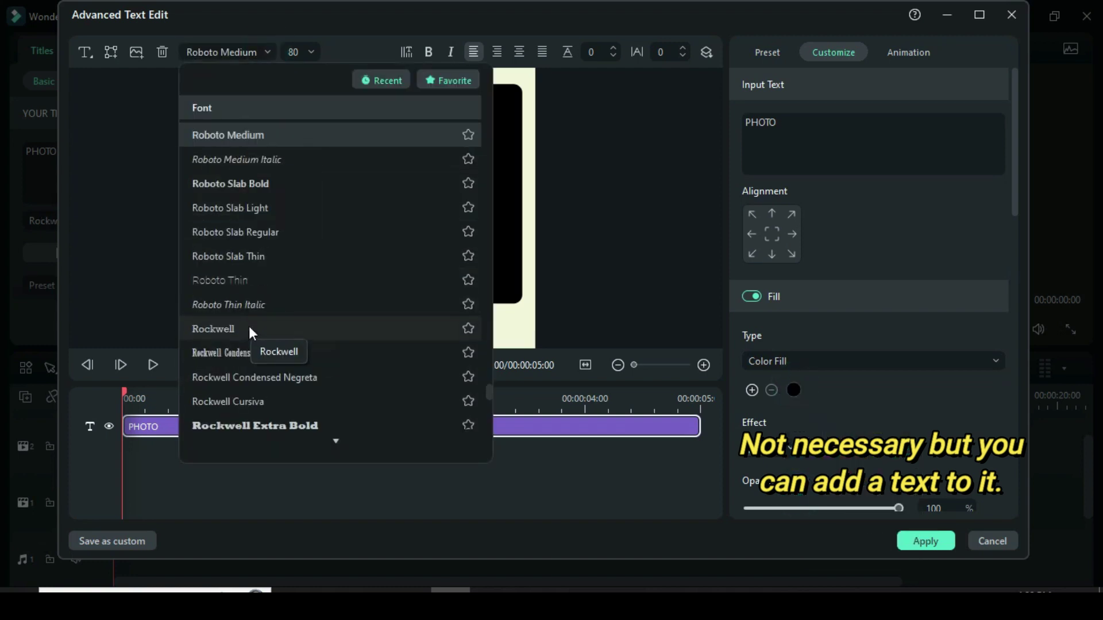
{"action": "left_click", "coordinate": [247, 395]}
{"action": "left_click_drag", "start_coordinate": [417, 332], "coordinate": [395, 343]}
{"action": "scroll", "coordinate": [861, 406], "scroll_direction": "down", "scroll_amount": 2}
{"action": "left_click_drag", "start_coordinate": [898, 432], "coordinate": [831, 431]}
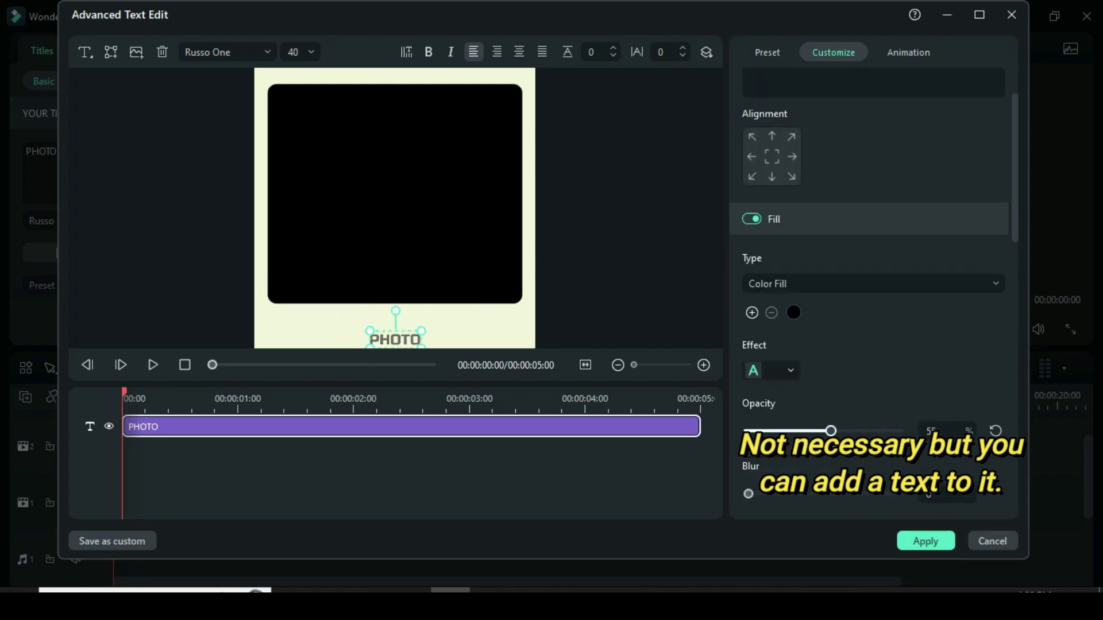
{"action": "left_click", "coordinate": [925, 541]}
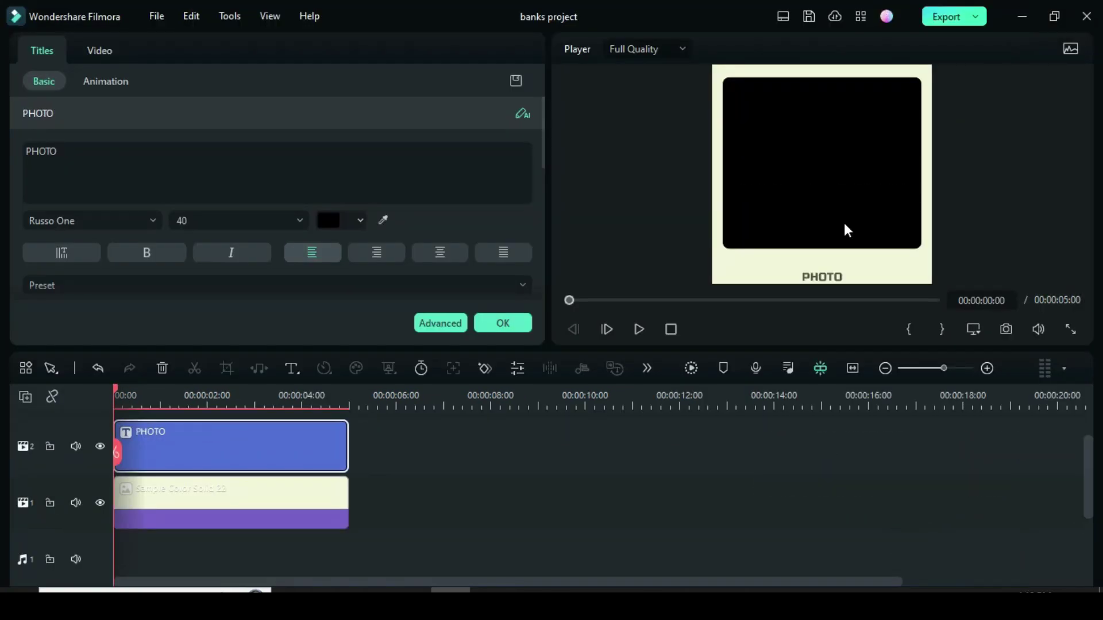
Slightly enlarge the colour clip's rectangular mask window and confirm the change
{"action": "left_click", "coordinate": [797, 200]}
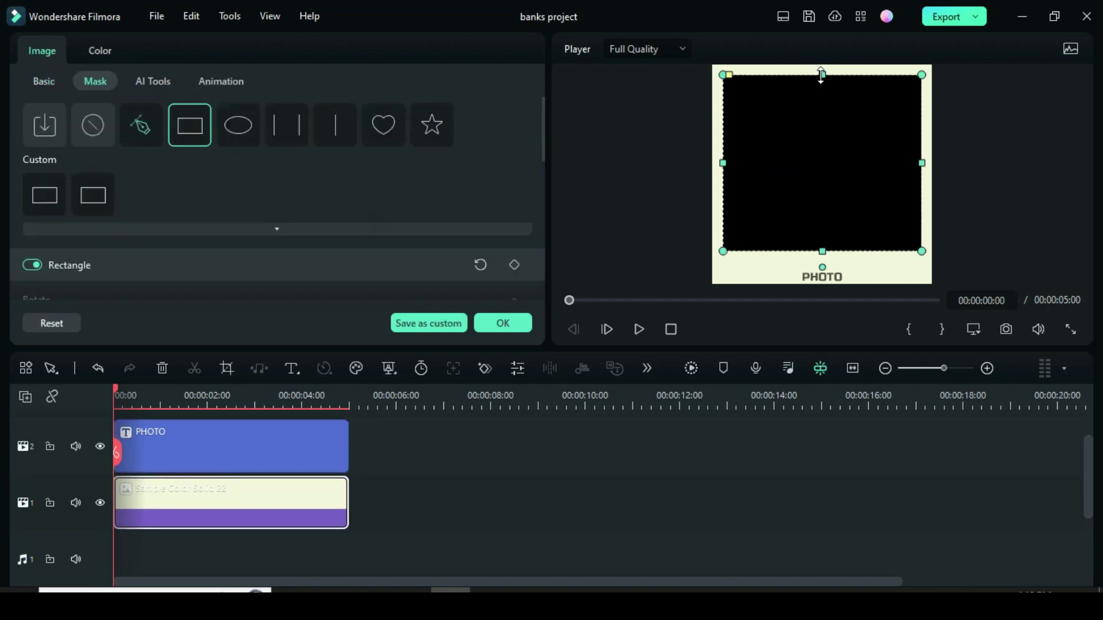
{"action": "left_click_drag", "start_coordinate": [821, 75], "coordinate": [822, 73]}
{"action": "left_click_drag", "start_coordinate": [723, 162], "coordinate": [721, 162]}
{"action": "left_click_drag", "start_coordinate": [821, 253], "coordinate": [821, 254]}
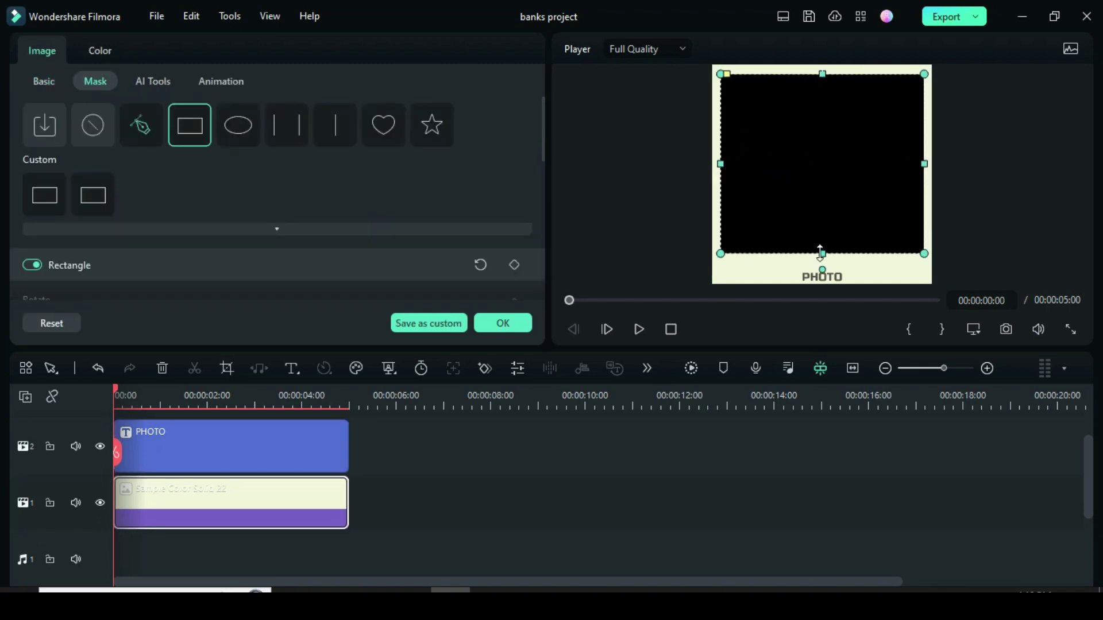
{"action": "left_click_drag", "start_coordinate": [113, 391], "coordinate": [132, 391]}
{"action": "left_click", "coordinate": [503, 323]}
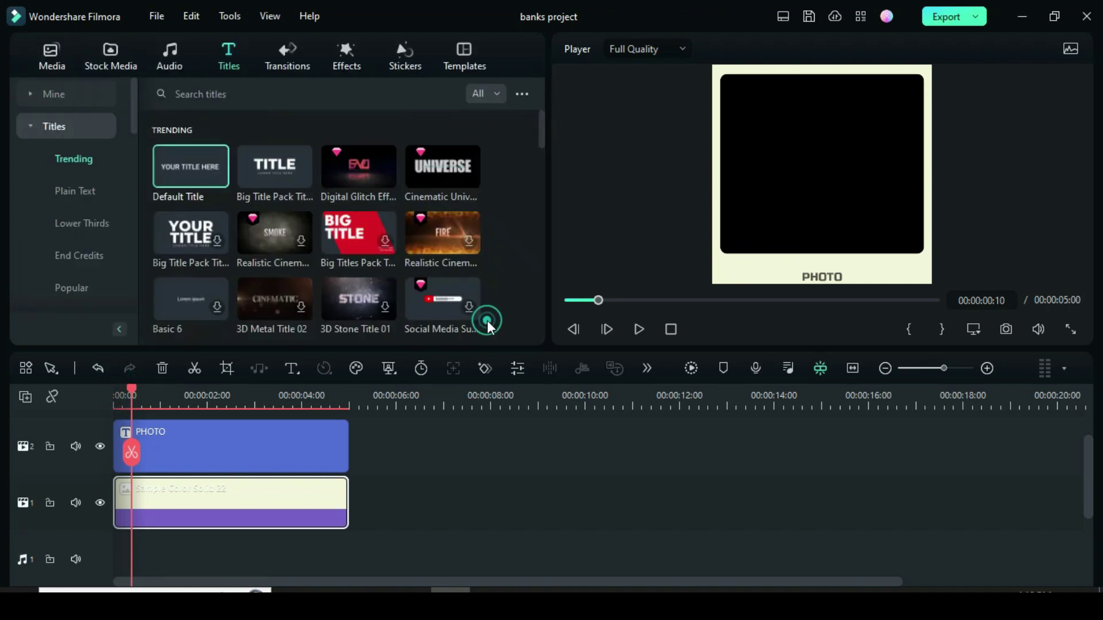
Save the preview frame as a PNG snapshot to Project Media and return the playhead to 00:00
{"action": "left_click", "coordinate": [1006, 329]}
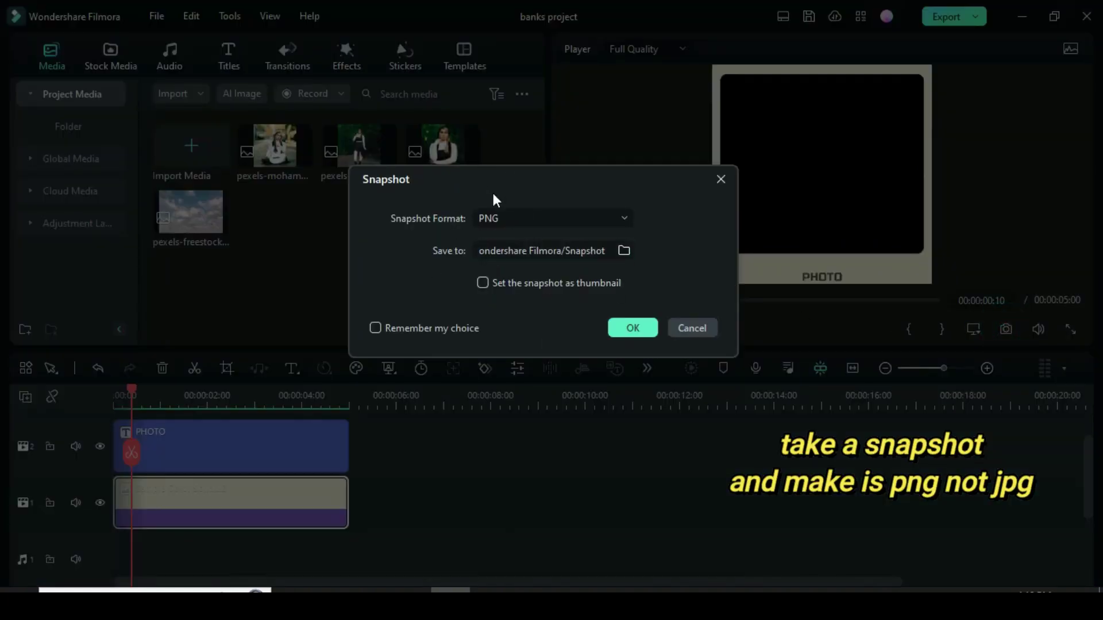
{"action": "left_click", "coordinate": [632, 328]}
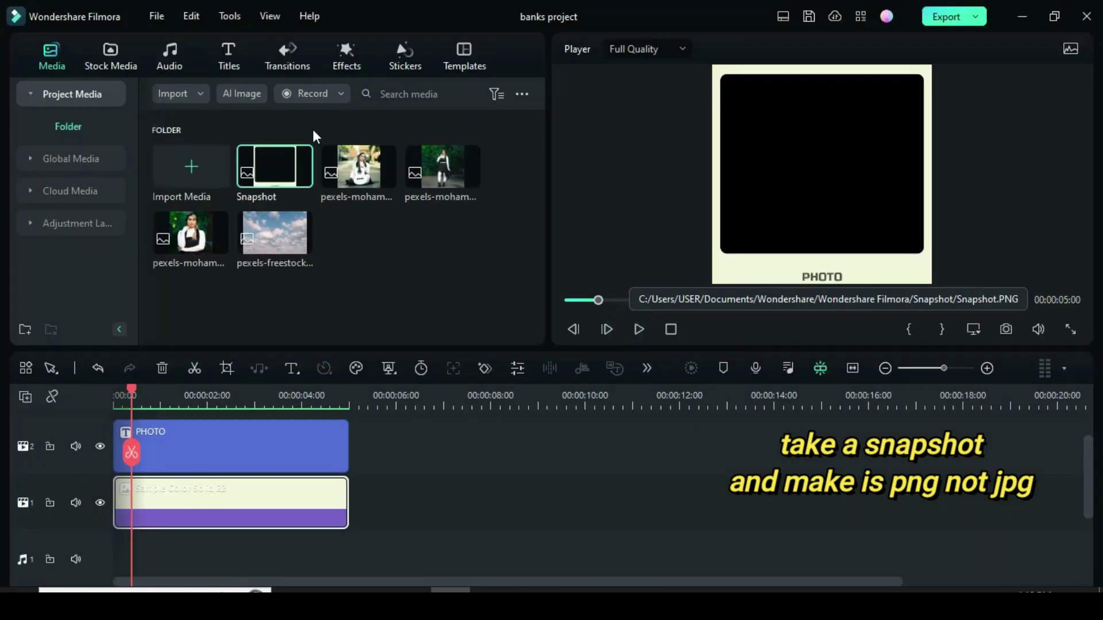
{"action": "left_click_drag", "start_coordinate": [132, 391], "coordinate": [114, 393]}
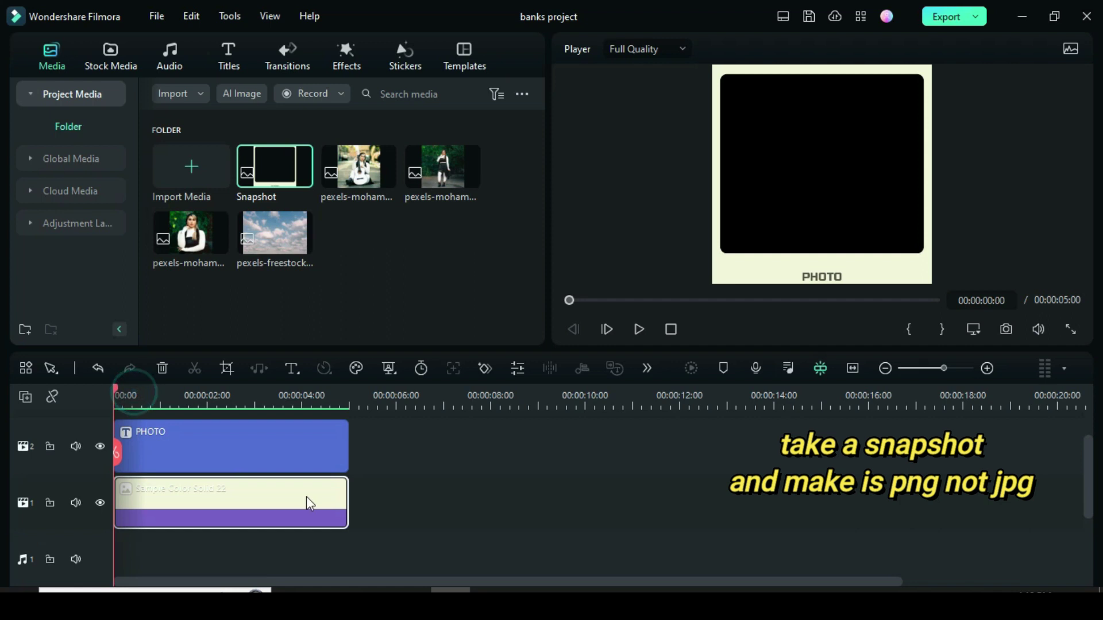
Delete the cream frame and PHOTO clips and remove the empty video track
{"action": "left_click", "coordinate": [213, 440]}
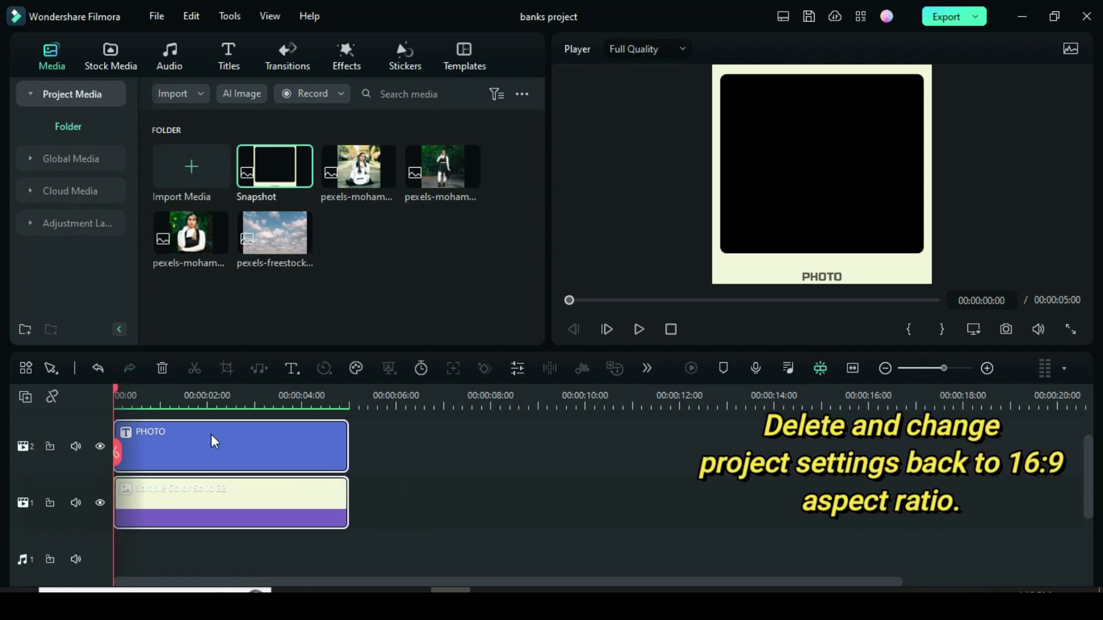
{"action": "left_click", "coordinate": [163, 369]}
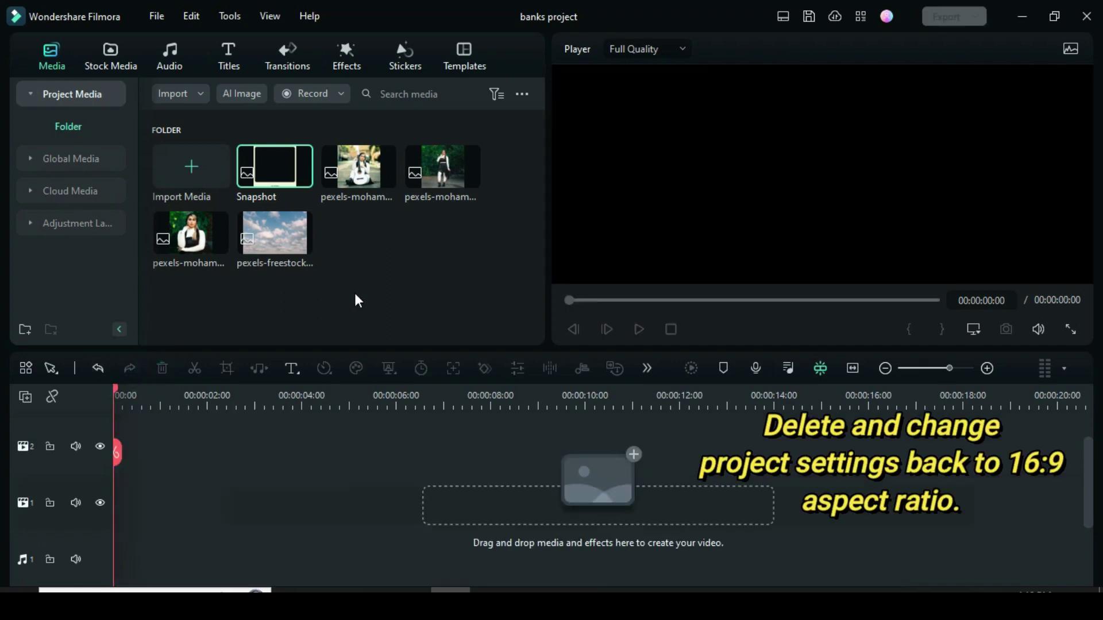
{"action": "left_click", "coordinate": [26, 400]}
{"action": "left_click", "coordinate": [87, 495]}
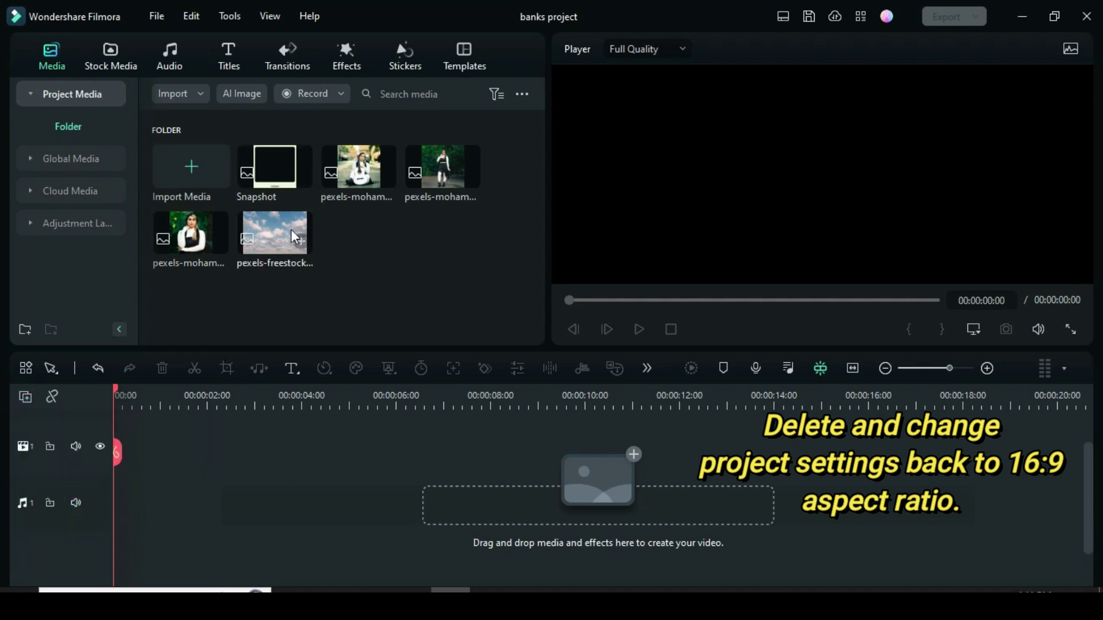
Change the project aspect ratio to 16:9 widescreen in Project Settings
{"action": "left_click", "coordinate": [155, 17]}
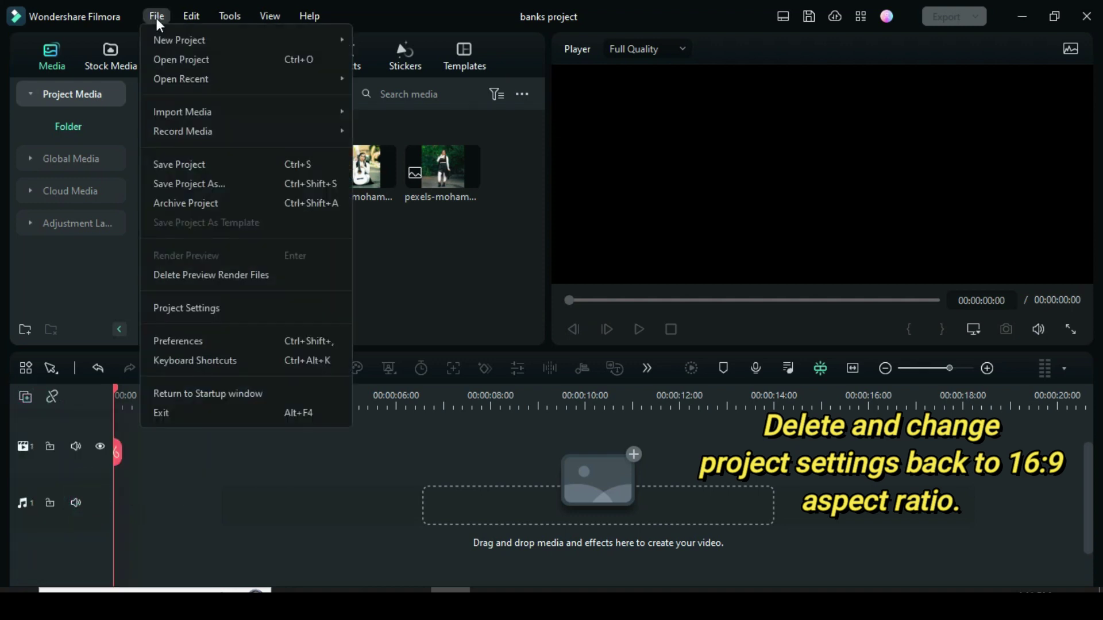
{"action": "left_click", "coordinate": [217, 309]}
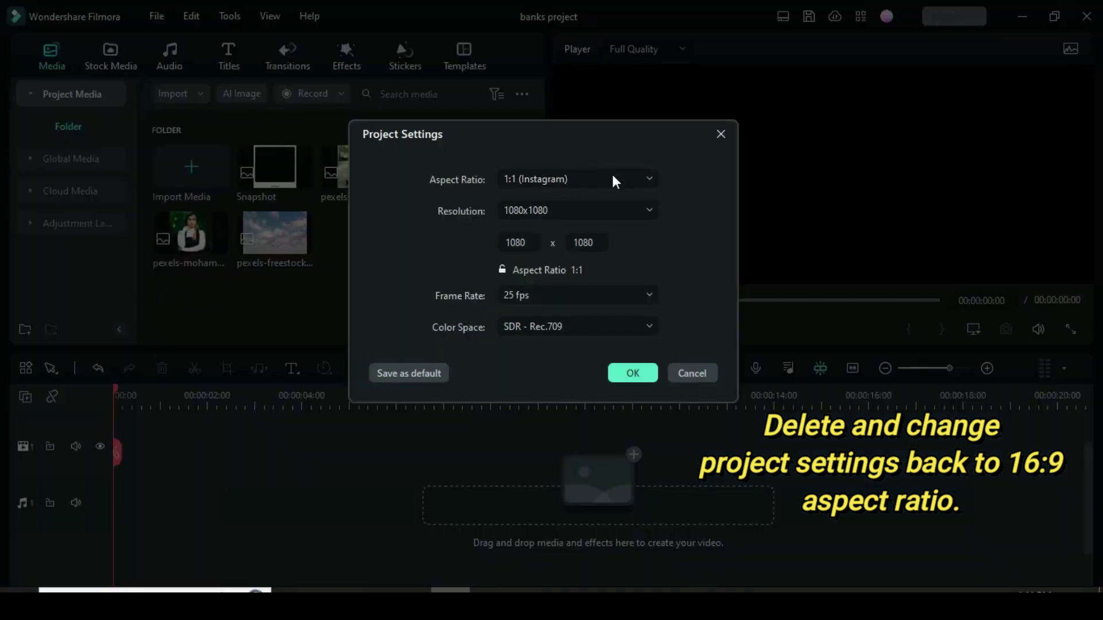
{"action": "left_click", "coordinate": [644, 179]}
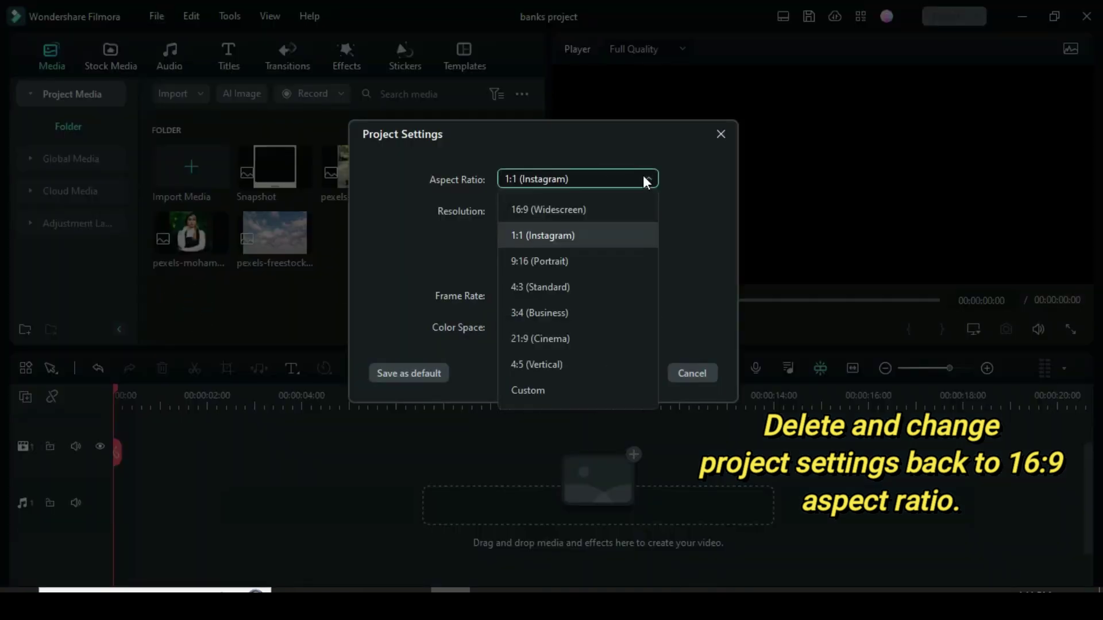
{"action": "left_click", "coordinate": [528, 211]}
{"action": "left_click", "coordinate": [620, 371]}
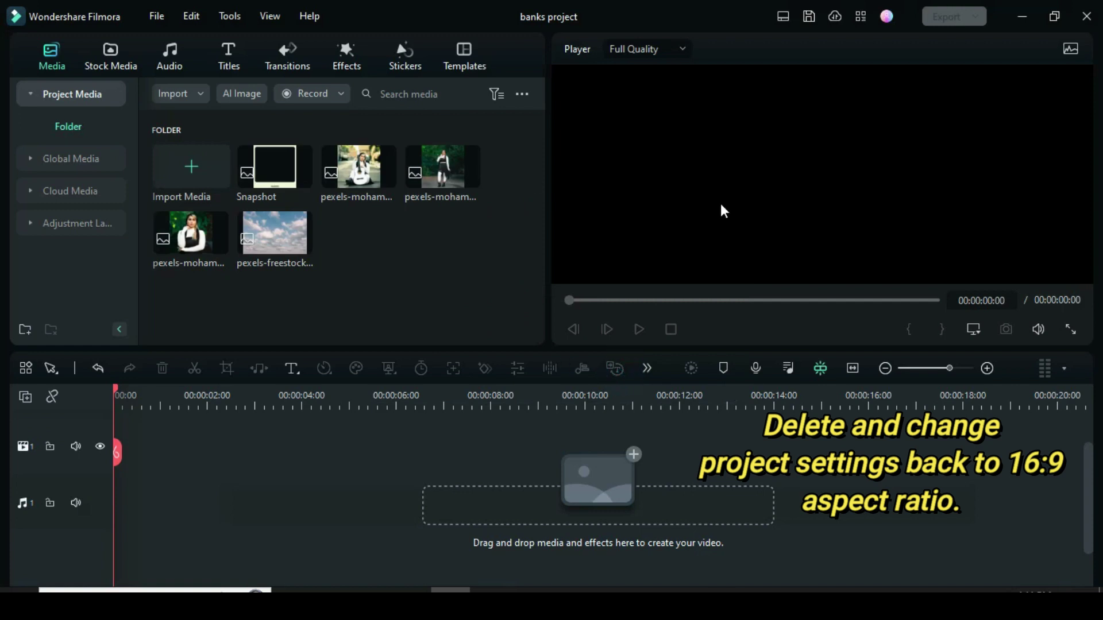
Place the cloud picture on the timeline and crop it to fit the frame
{"action": "left_click_drag", "start_coordinate": [270, 243], "coordinate": [243, 433]}
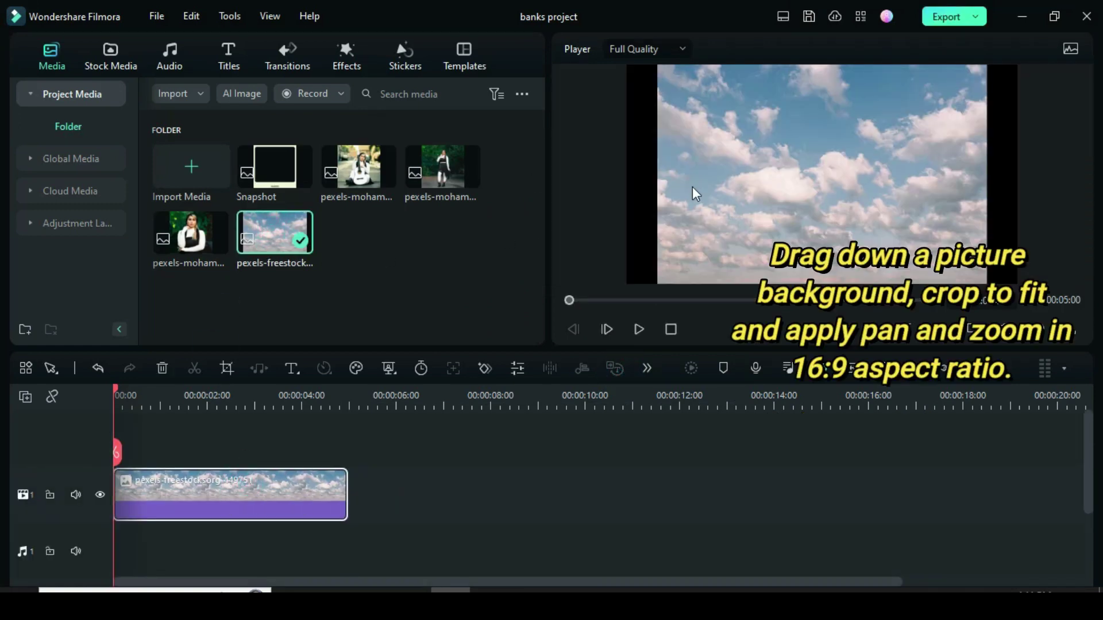
{"action": "right_click", "coordinate": [260, 481]}
{"action": "left_click", "coordinate": [332, 312]}
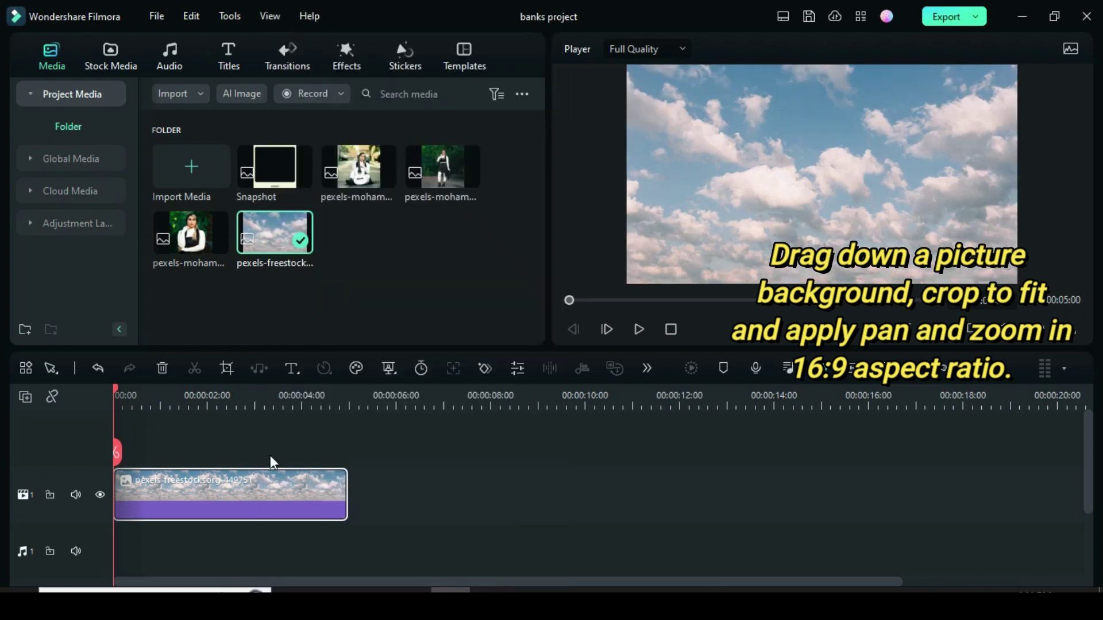
Give the cloud clip a 16:9 pan-and-zoom, end frame about 3869x2176, with start and end swapped
{"action": "left_click", "coordinate": [226, 367]}
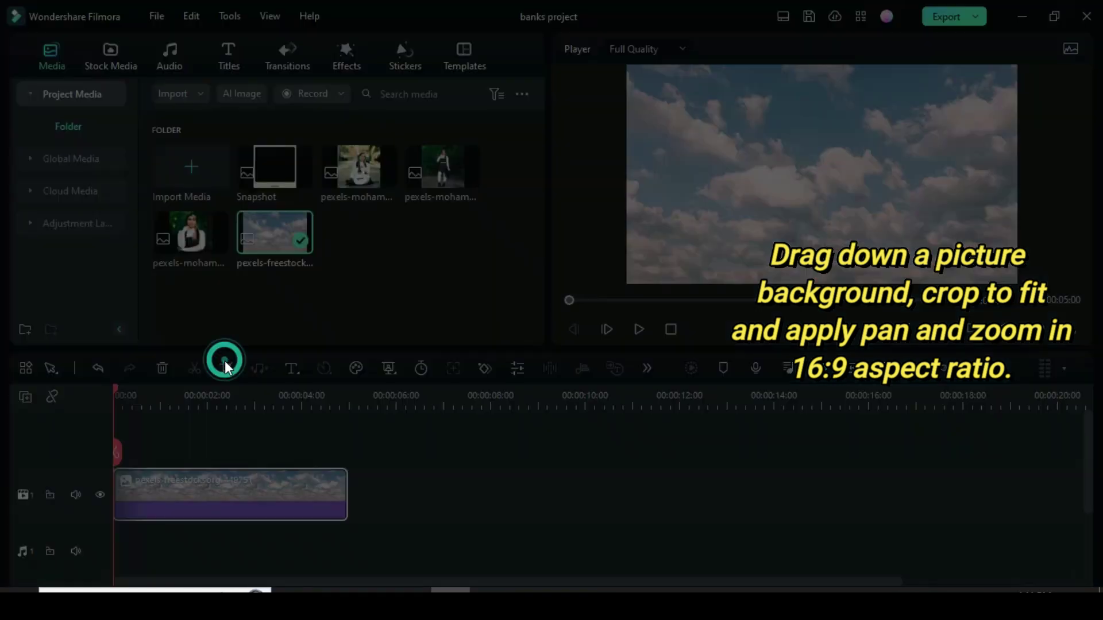
{"action": "left_click", "coordinate": [209, 513]}
{"action": "left_click", "coordinate": [156, 304]}
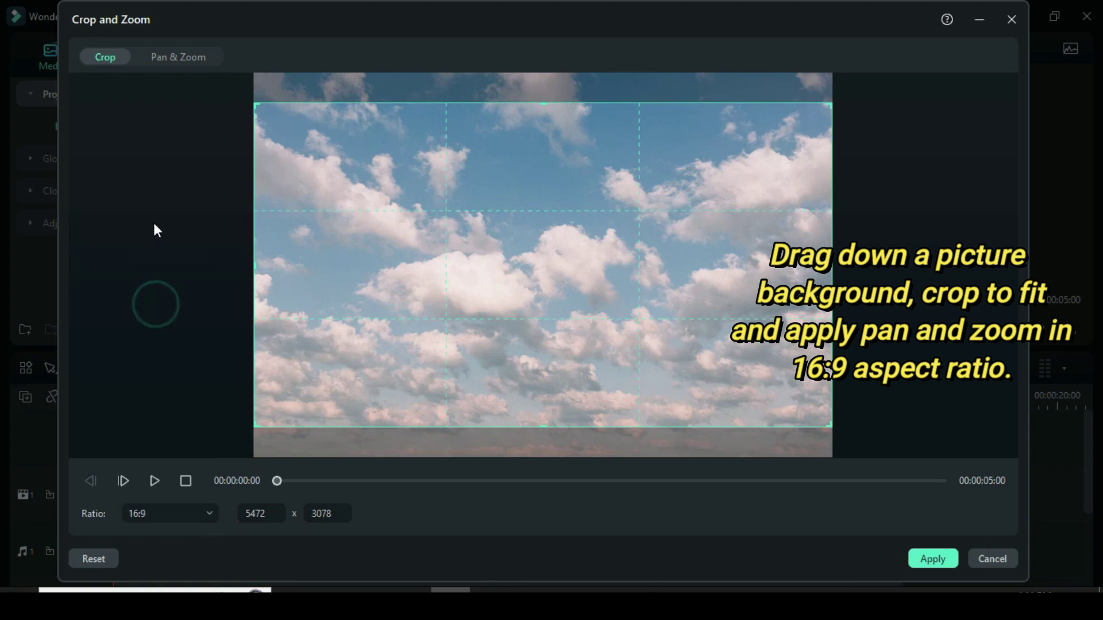
{"action": "left_click", "coordinate": [179, 58]}
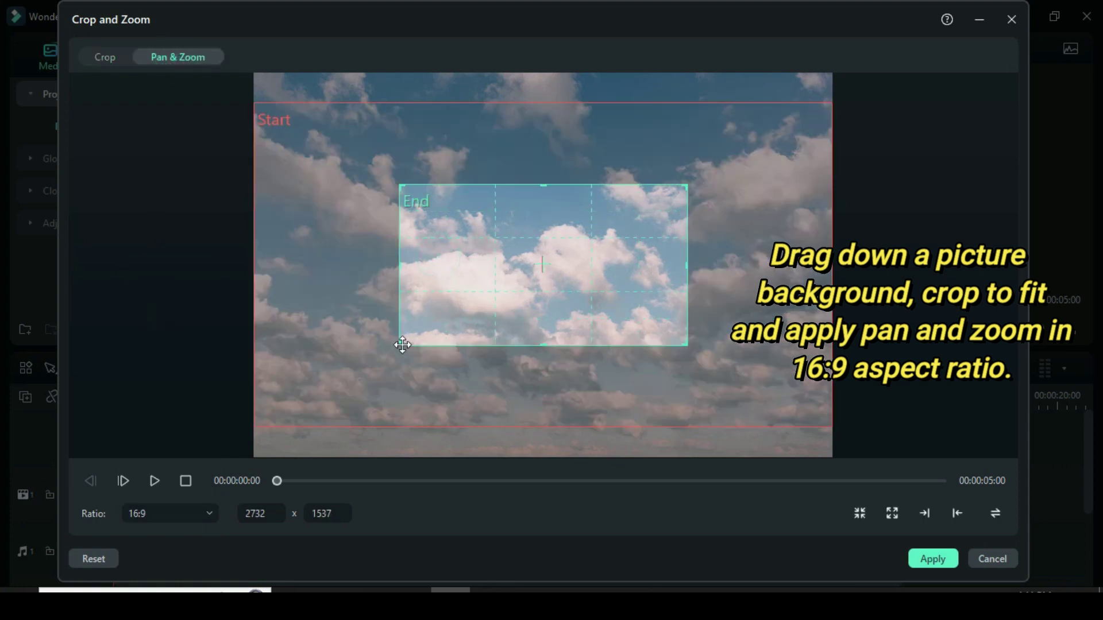
{"action": "left_click_drag", "start_coordinate": [402, 345], "coordinate": [342, 378]}
{"action": "left_click_drag", "start_coordinate": [687, 185], "coordinate": [753, 153]}
{"action": "left_click_drag", "start_coordinate": [748, 385], "coordinate": [740, 383]}
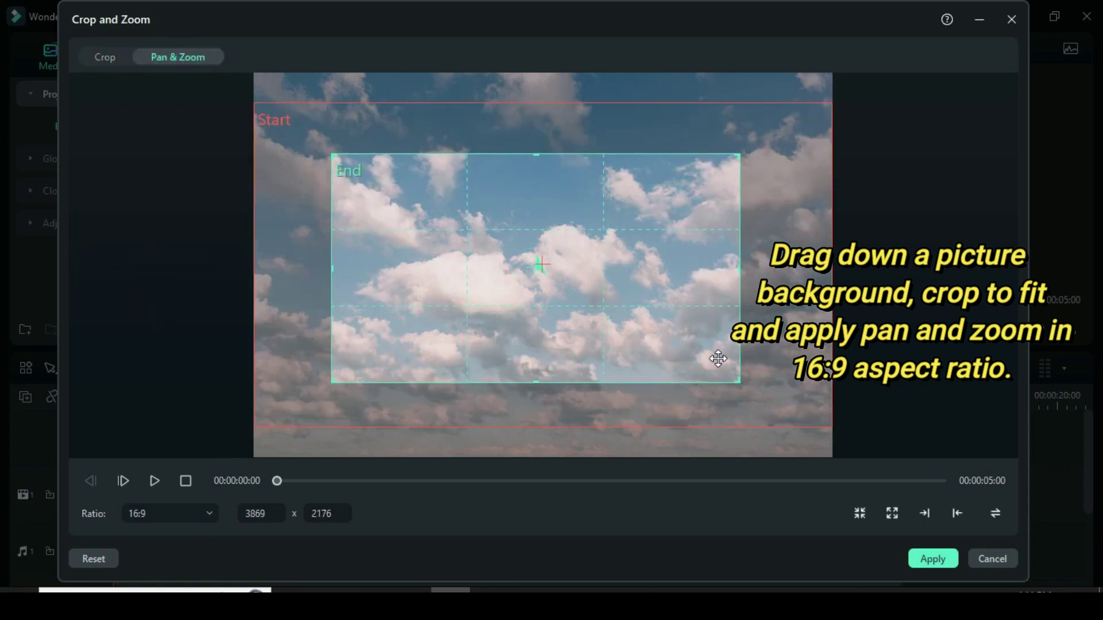
{"action": "left_click", "coordinate": [997, 513]}
{"action": "left_click", "coordinate": [922, 559]}
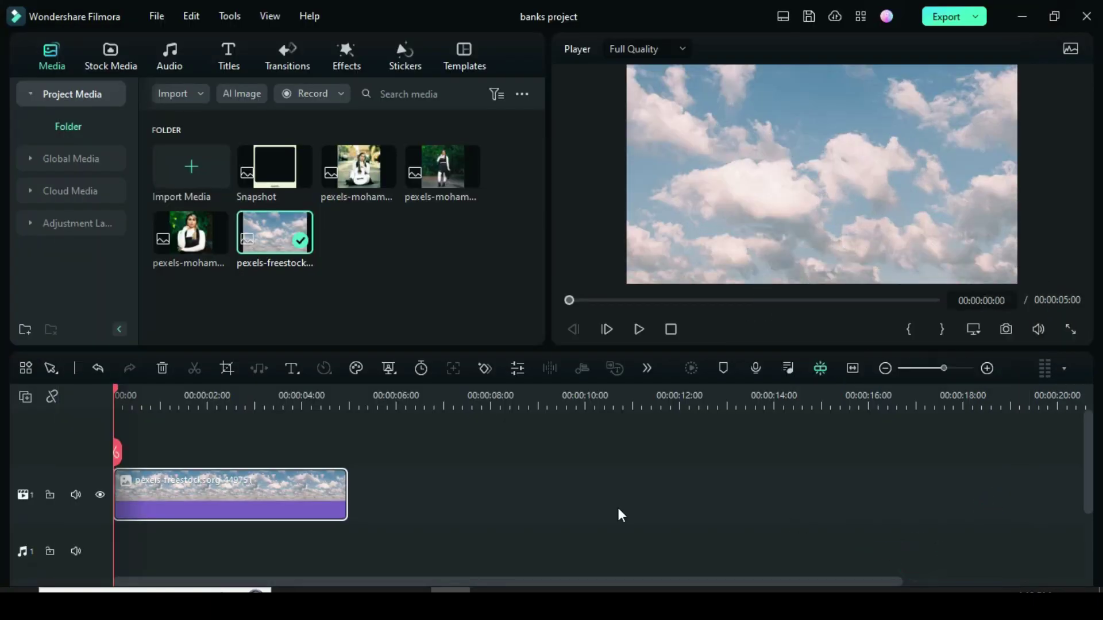
Zoom the timeline in and add five more empty video tracks
{"action": "left_click_drag", "start_coordinate": [167, 395], "coordinate": [224, 397]}
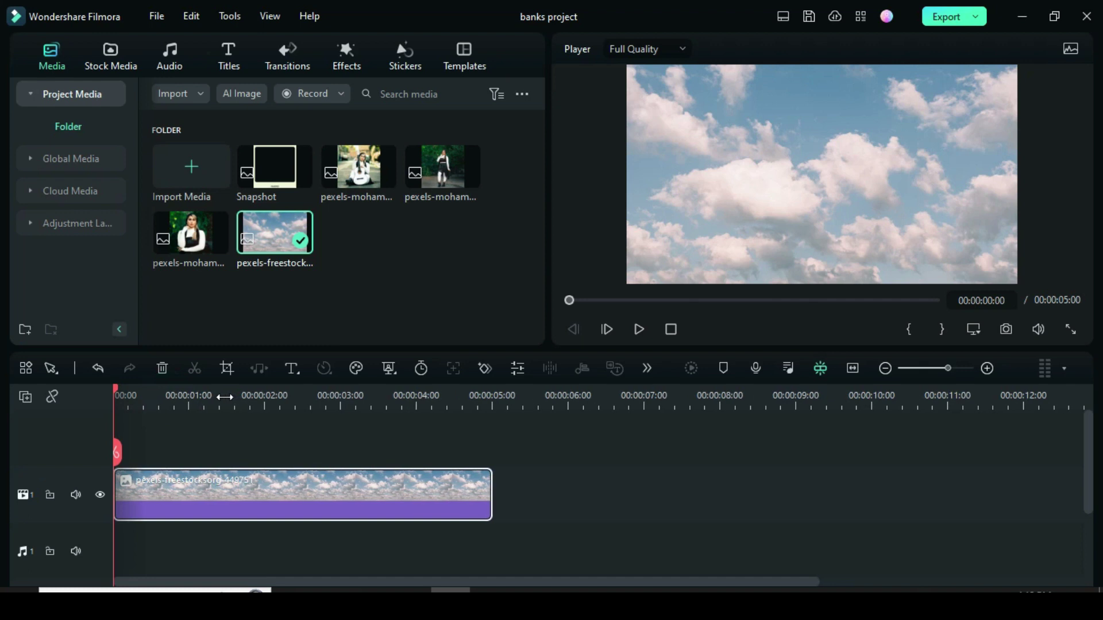
{"action": "left_click", "coordinate": [25, 397]}
{"action": "left_click", "coordinate": [54, 424]}
{"action": "left_click", "coordinate": [26, 397]}
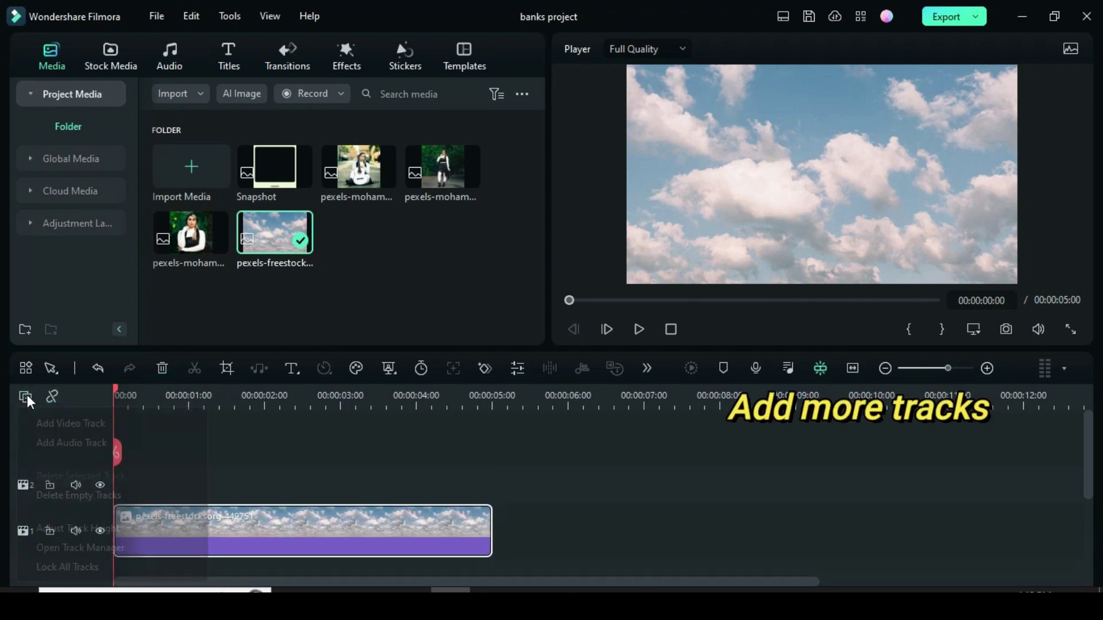
{"action": "left_click", "coordinate": [54, 423]}
{"action": "left_click", "coordinate": [26, 397]}
{"action": "left_click", "coordinate": [48, 422]}
{"action": "left_click", "coordinate": [25, 397]}
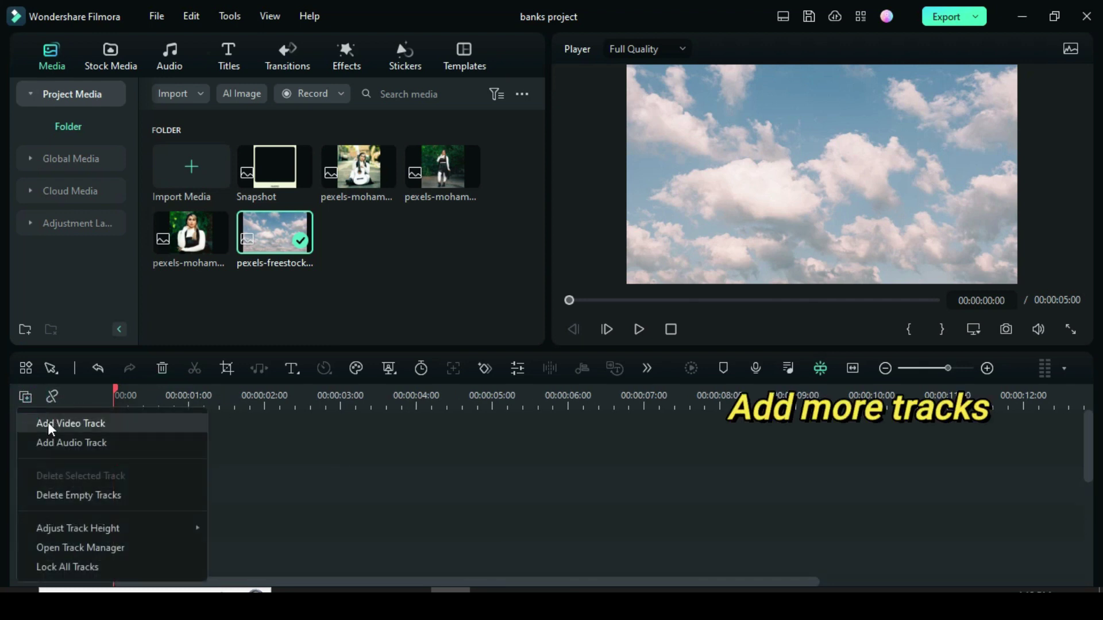
{"action": "left_click", "coordinate": [47, 423]}
{"action": "left_click", "coordinate": [25, 396]}
{"action": "left_click", "coordinate": [42, 419]}
{"action": "scroll", "coordinate": [197, 484], "scroll_direction": "down", "scroll_amount": 2}
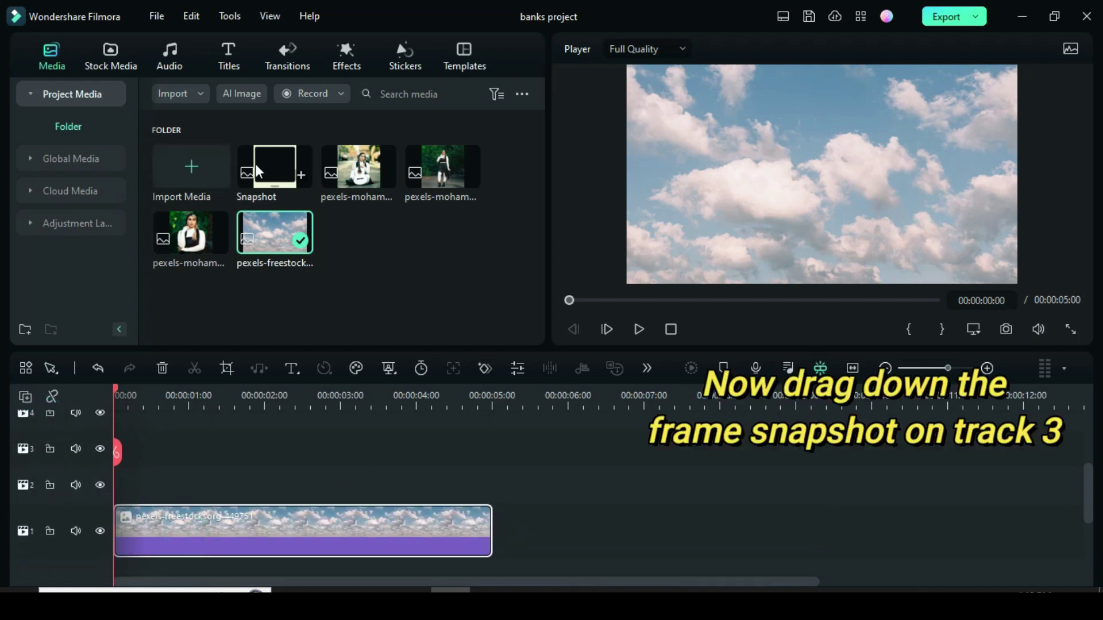
Drop the Snapshot frame onto video track 3 and move the playhead to 00:00:01:00
{"action": "left_click_drag", "start_coordinate": [256, 164], "coordinate": [136, 455]}
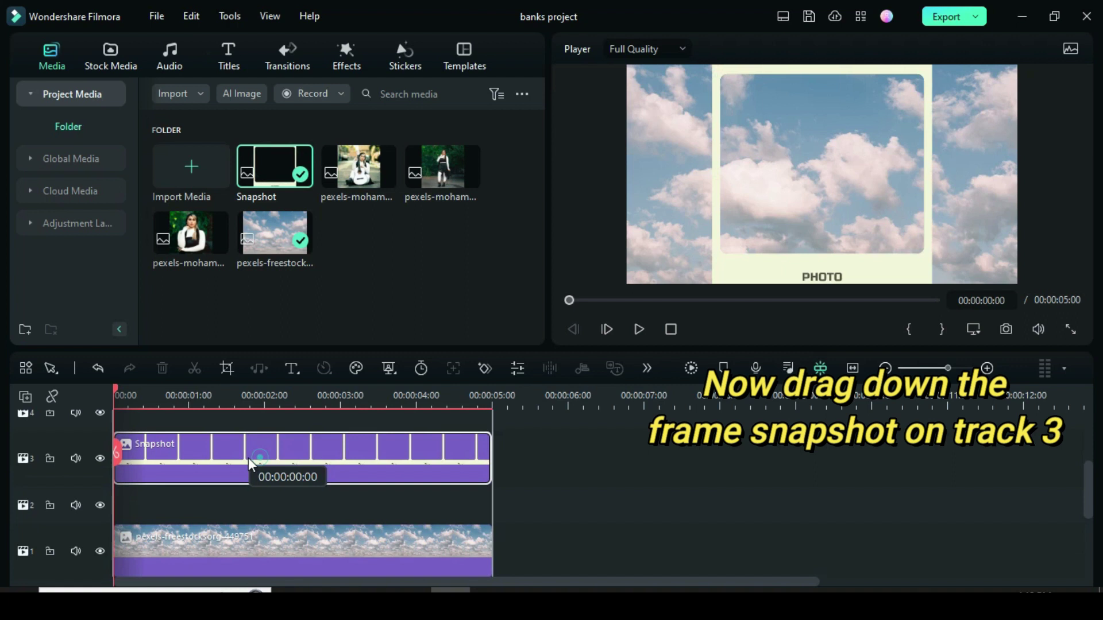
{"action": "left_click_drag", "start_coordinate": [248, 457], "coordinate": [248, 457]}
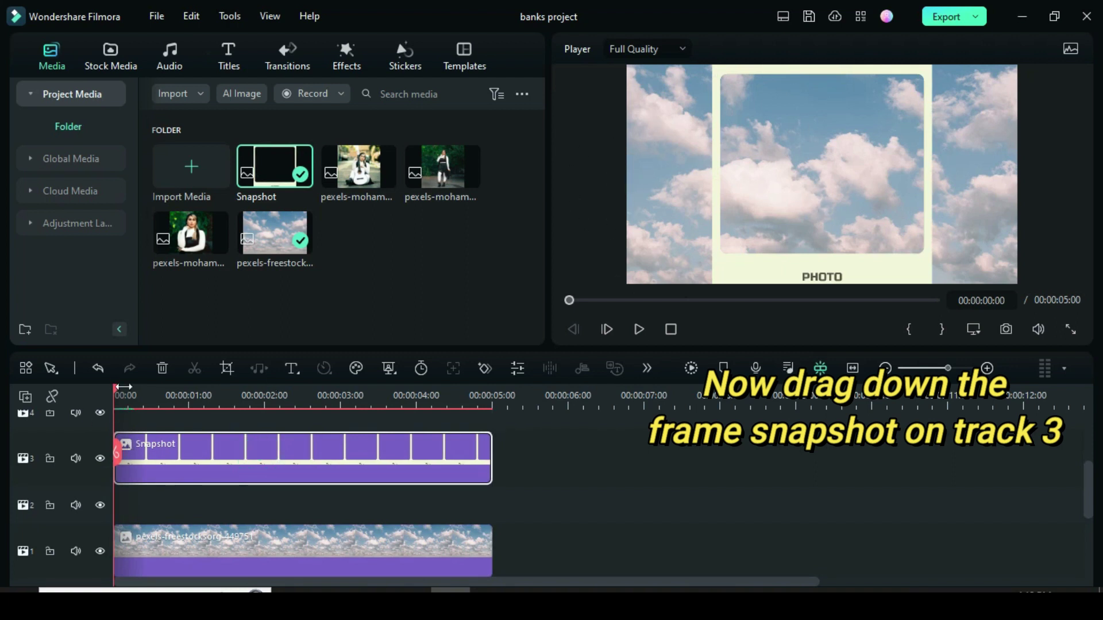
{"action": "left_click_drag", "start_coordinate": [115, 387], "coordinate": [189, 398]}
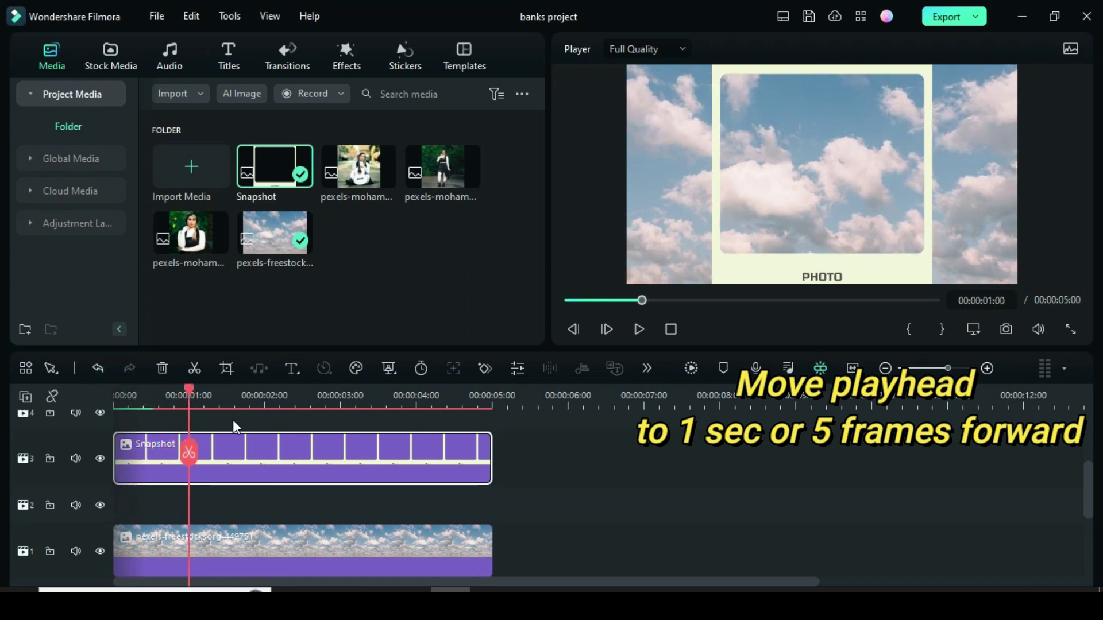
Add a scale keyframe at 1 second setting the Snapshot frame to 80%
{"action": "double_click", "coordinate": [259, 460]}
{"action": "left_click", "coordinate": [43, 80]}
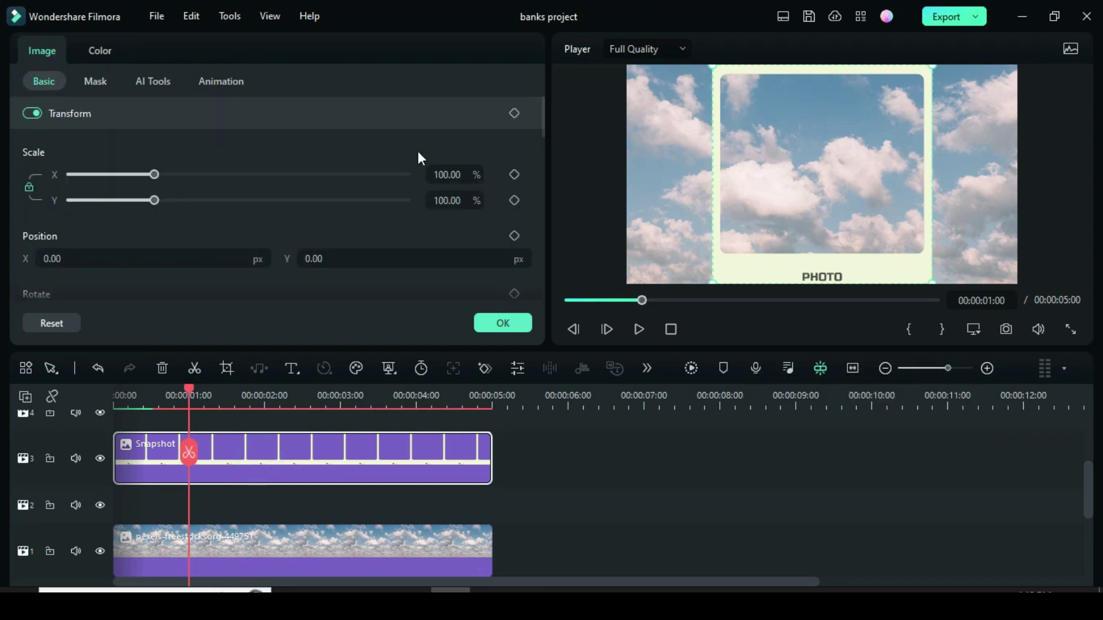
{"action": "left_click", "coordinate": [513, 175]}
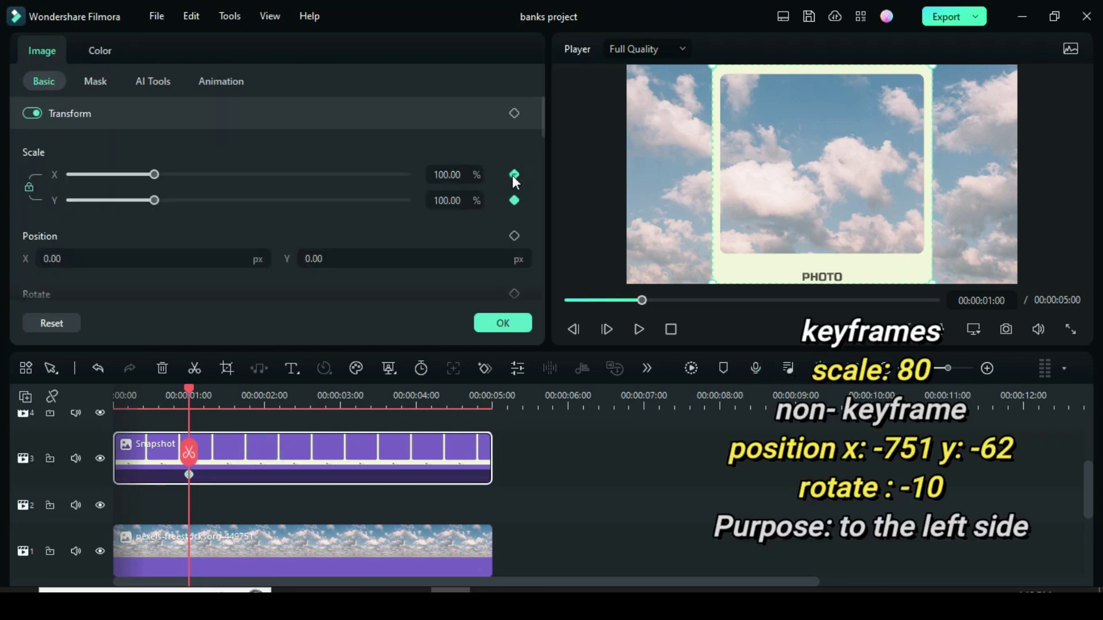
{"action": "left_click", "coordinate": [454, 174]}
{"action": "type", "text": "80"}
{"action": "key", "text": "Return"}
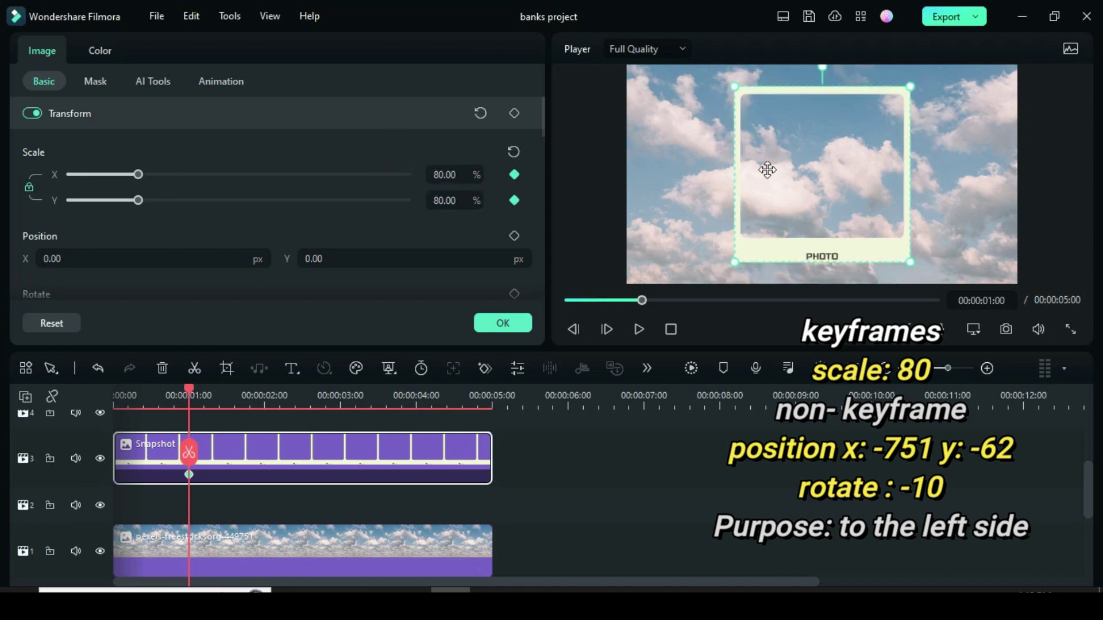
Position the Snapshot frame at X -751, Y -62 and rotate it -10°
{"action": "left_click", "coordinate": [64, 257]}
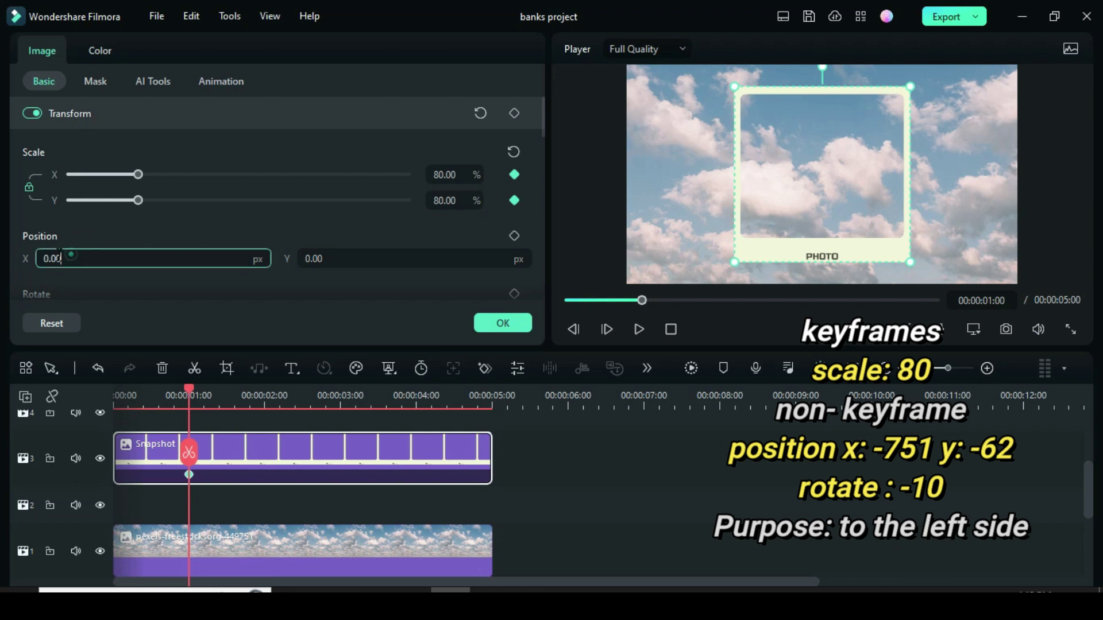
{"action": "type", "text": "-751"}
{"action": "left_click", "coordinate": [95, 232]}
{"action": "left_click", "coordinate": [309, 259]}
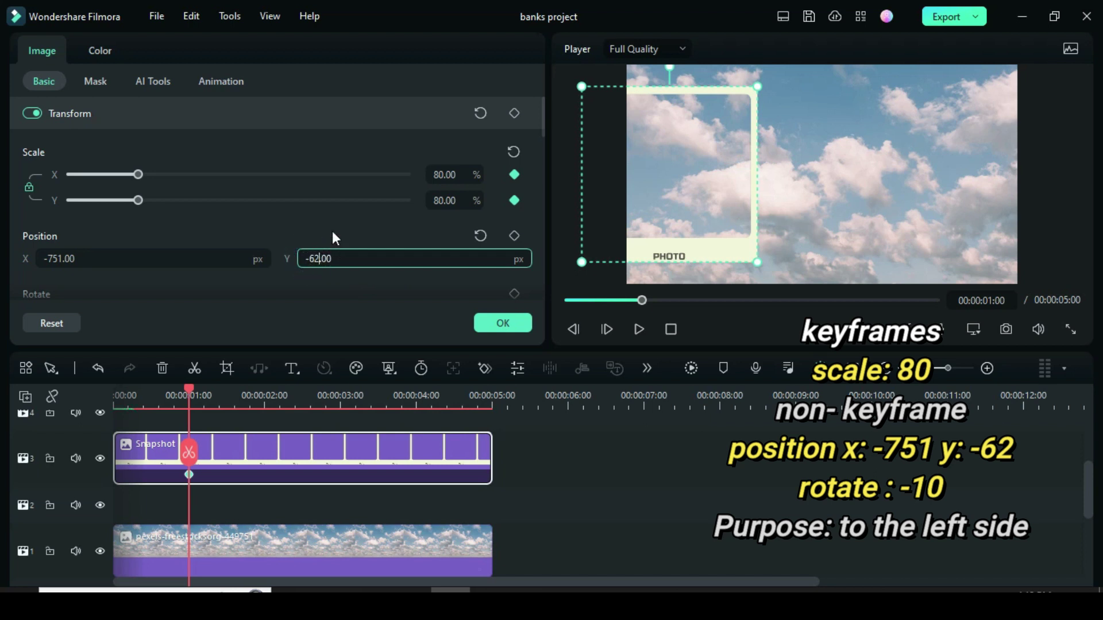
{"action": "key", "text": "Return"}
{"action": "left_click_drag", "start_coordinate": [543, 122], "coordinate": [540, 137]}
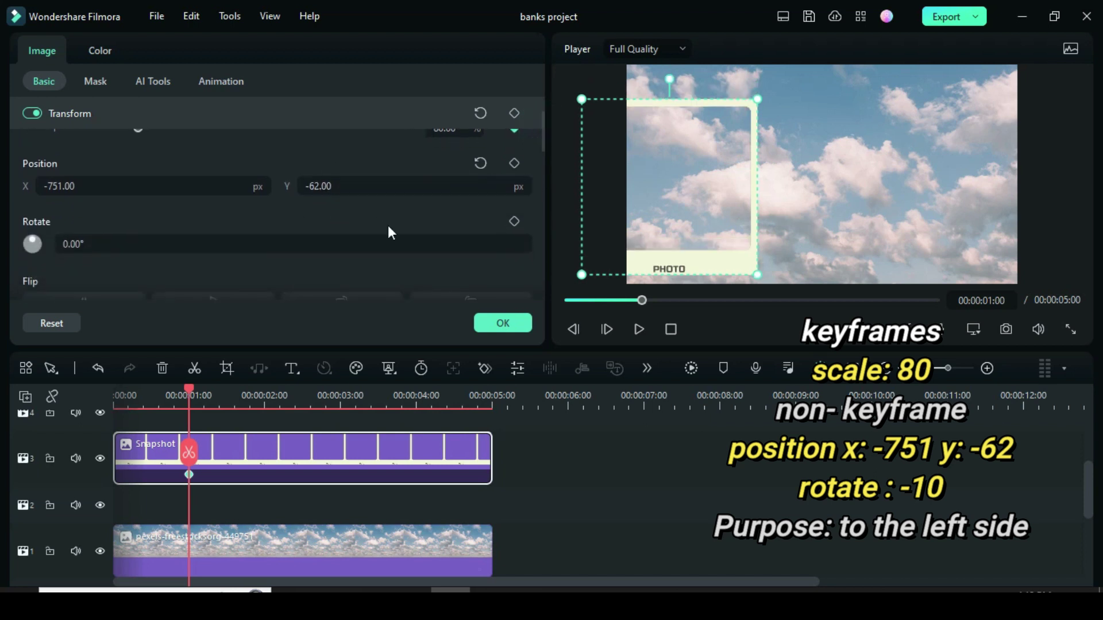
{"action": "left_click", "coordinate": [68, 243]}
{"action": "key", "text": "BackSpace"}
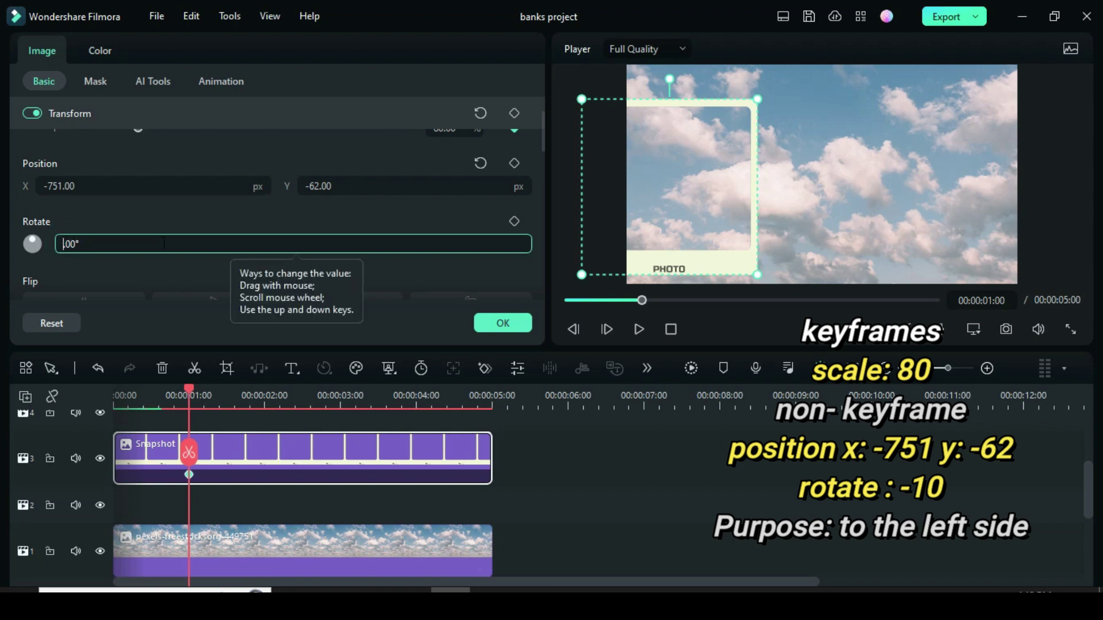
{"action": "type", "text": "-10"}
{"action": "left_click", "coordinate": [133, 223]}
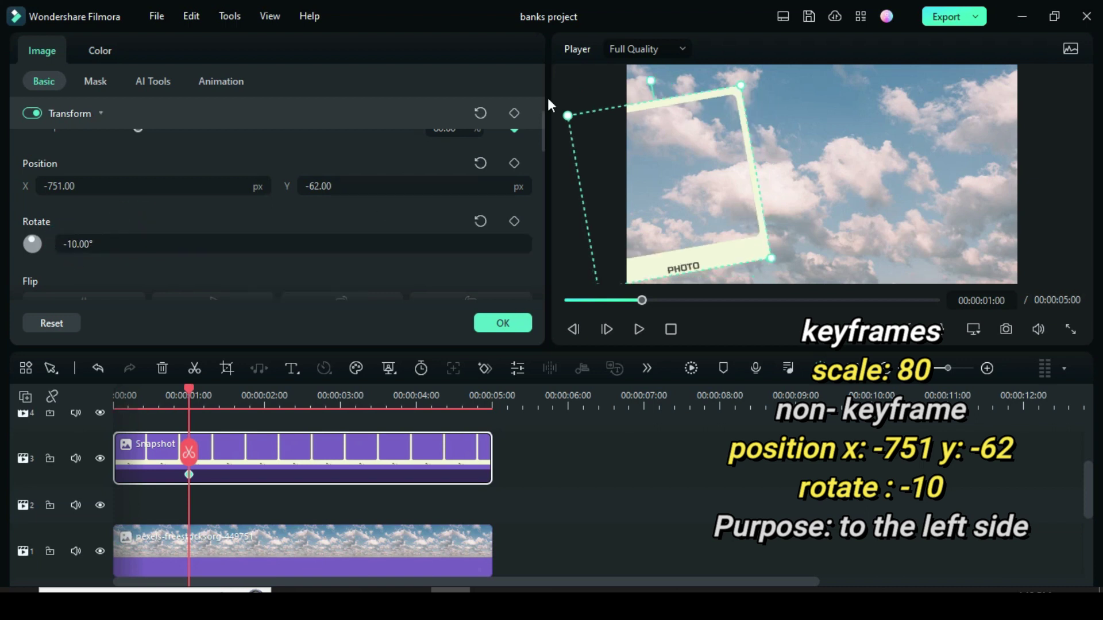
Add a 0% scale keyframe for the Snapshot frame at 00:00:00:00
{"action": "mouse_move", "coordinate": [540, 132]}
{"action": "left_mouse_down"}
{"action": "mouse_move", "coordinate": [540, 156]}
{"action": "mouse_move", "coordinate": [540, 122]}
{"action": "left_mouse_up"}
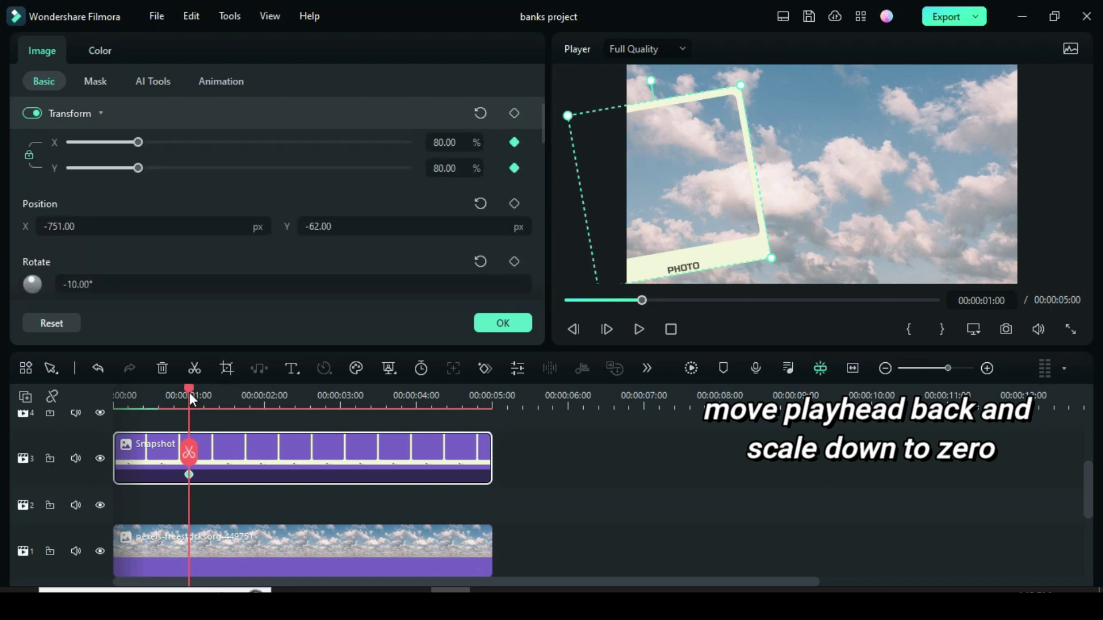
{"action": "left_click_drag", "start_coordinate": [188, 392], "coordinate": [109, 397]}
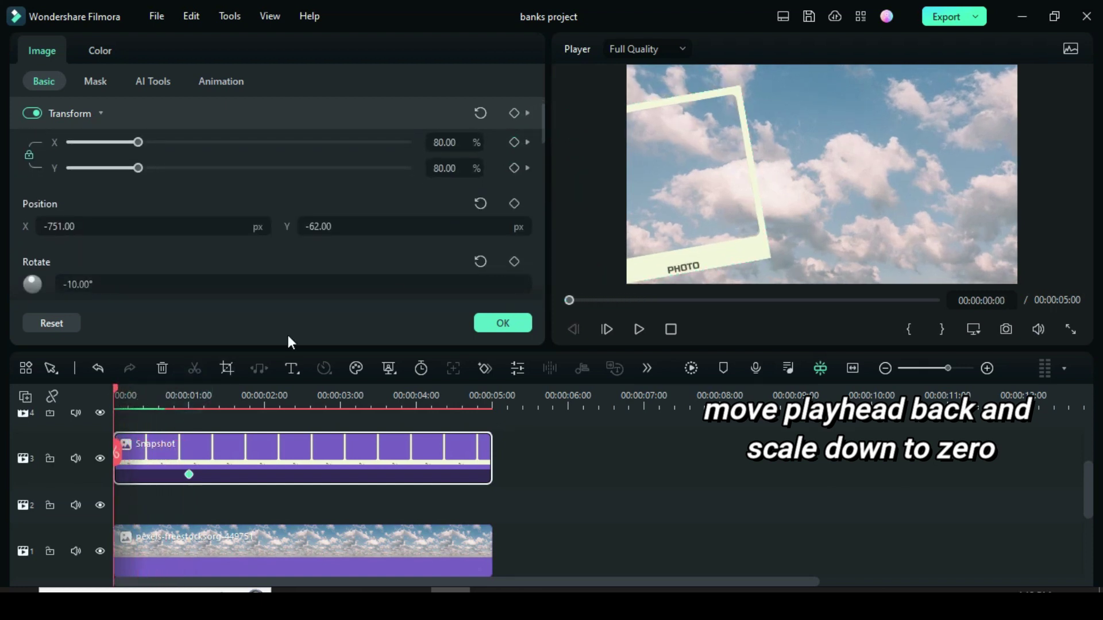
{"action": "left_click_drag", "start_coordinate": [543, 118], "coordinate": [542, 111]}
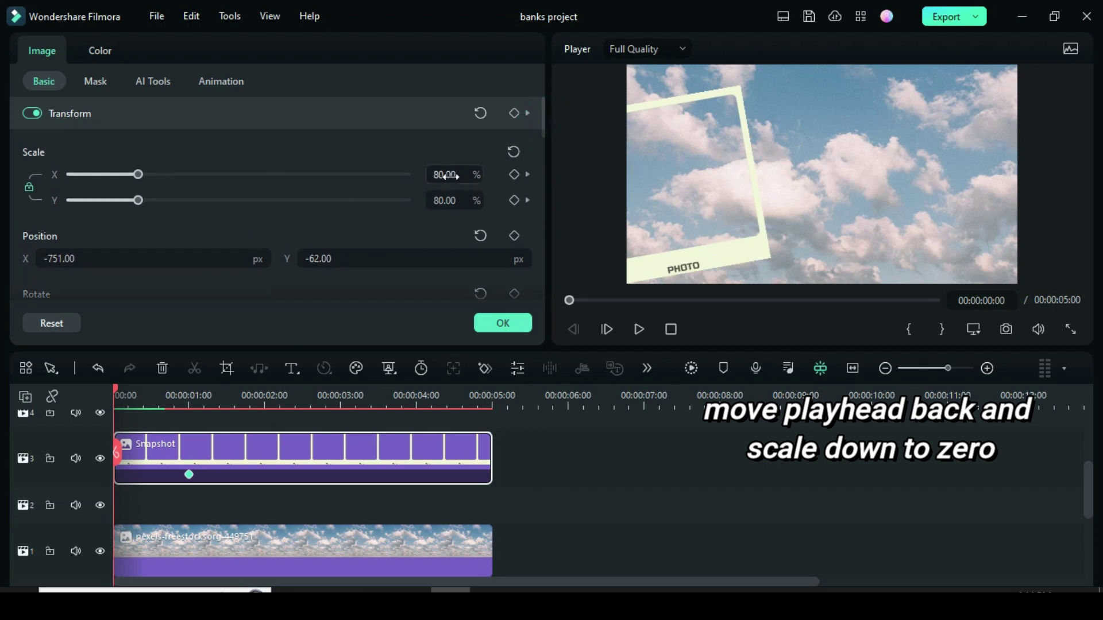
{"action": "type", "text": "0"}
{"action": "left_click", "coordinate": [384, 148]}
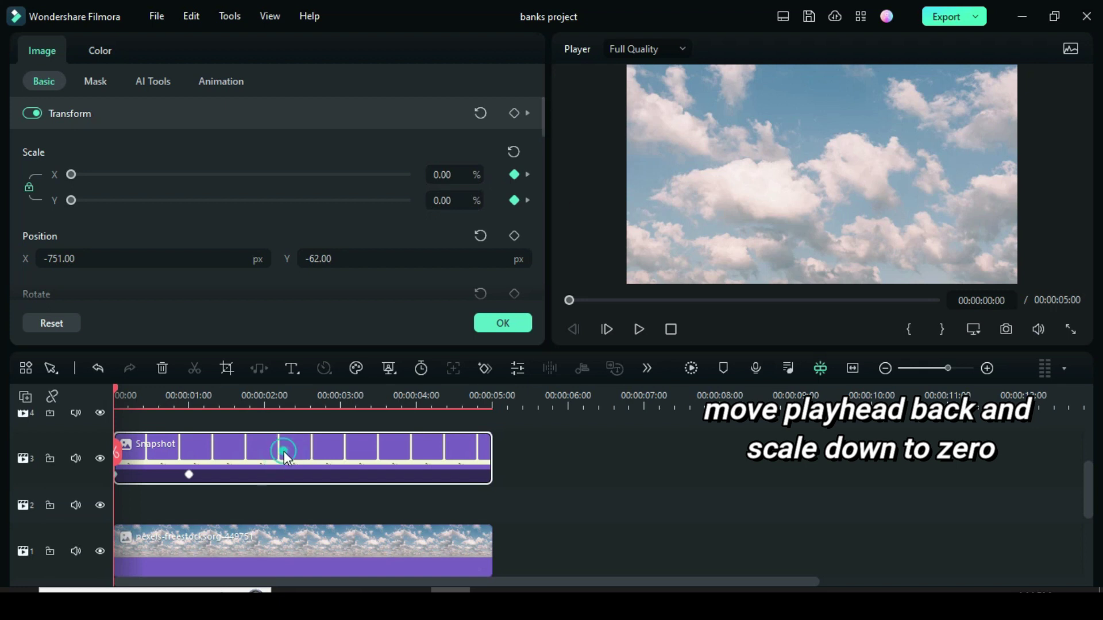
Enable a black drop shadow on the Snapshot frame with distance 4
{"action": "scroll", "coordinate": [542, 109], "scroll_direction": "down", "scroll_amount": 1}
{"action": "left_click_drag", "start_coordinate": [543, 109], "coordinate": [542, 246]}
{"action": "left_click", "coordinate": [32, 158]}
{"action": "left_click", "coordinate": [71, 250]}
{"action": "left_click", "coordinate": [38, 340]}
{"action": "type", "text": "4"}
{"action": "key", "text": "Return"}
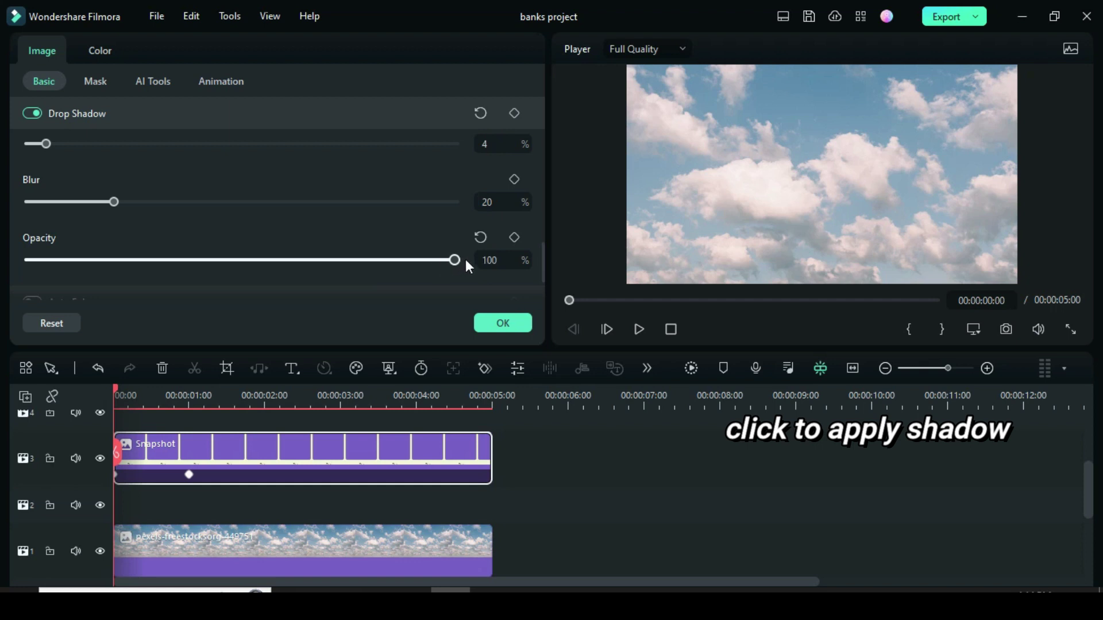
Apply the drop shadow to the Snapshot frame and play a rendered preview of its scale-in
{"action": "left_click", "coordinate": [503, 323]}
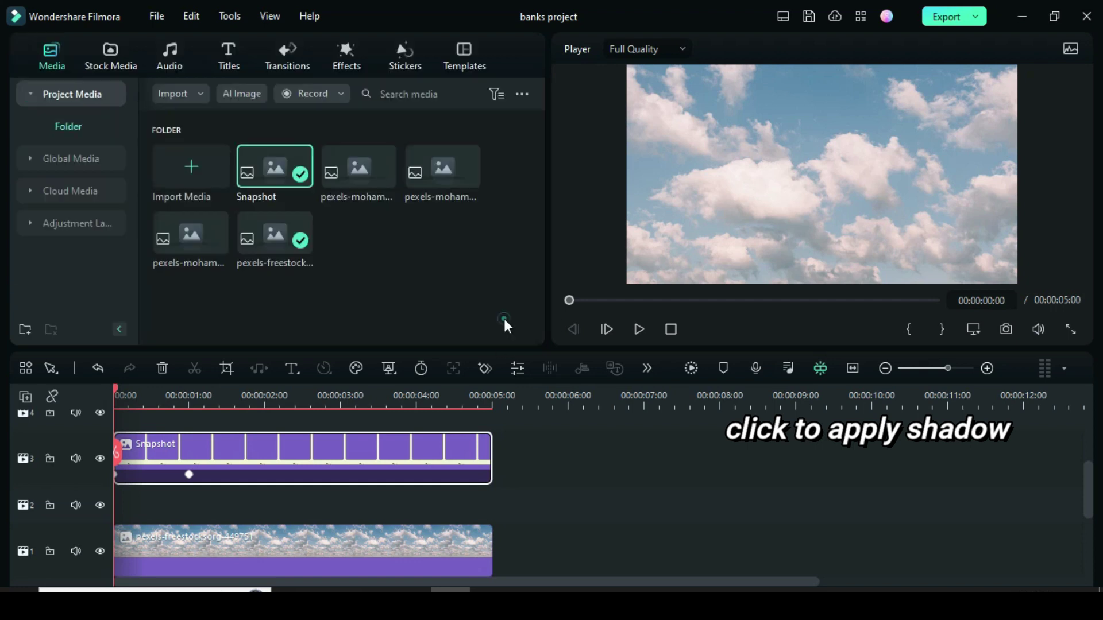
{"action": "left_click", "coordinate": [691, 369]}
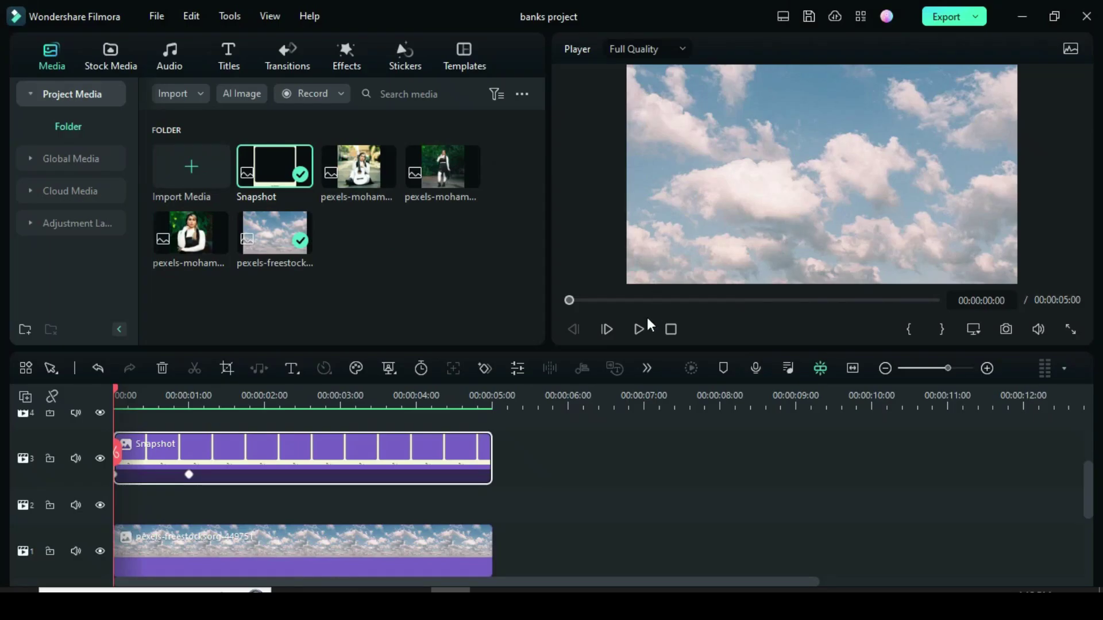
{"action": "left_click", "coordinate": [638, 328]}
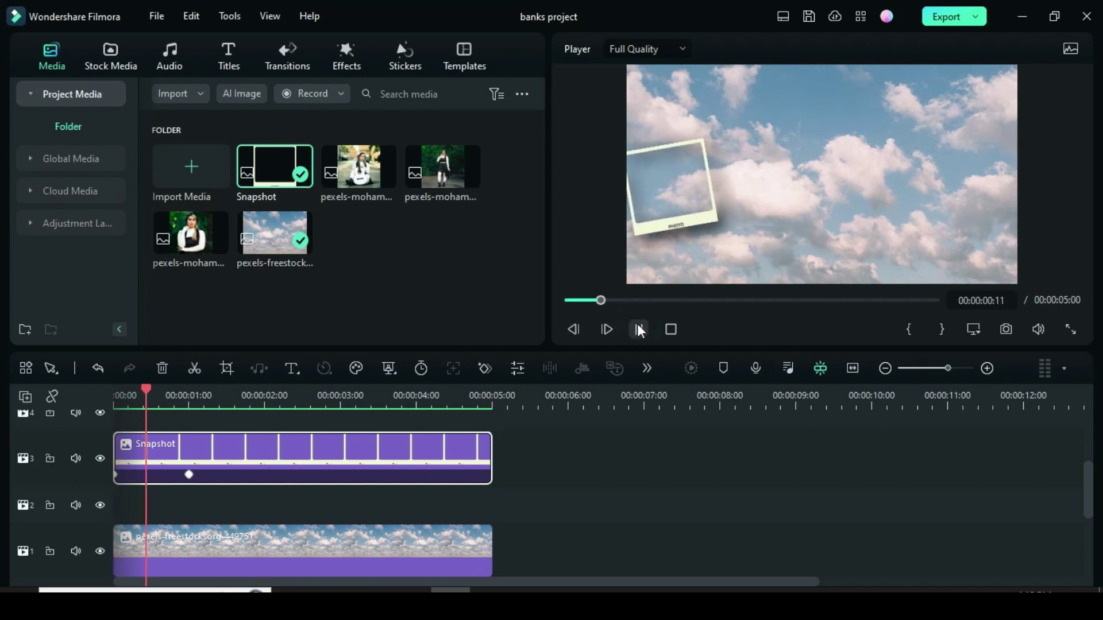
{"action": "left_click", "coordinate": [567, 300]}
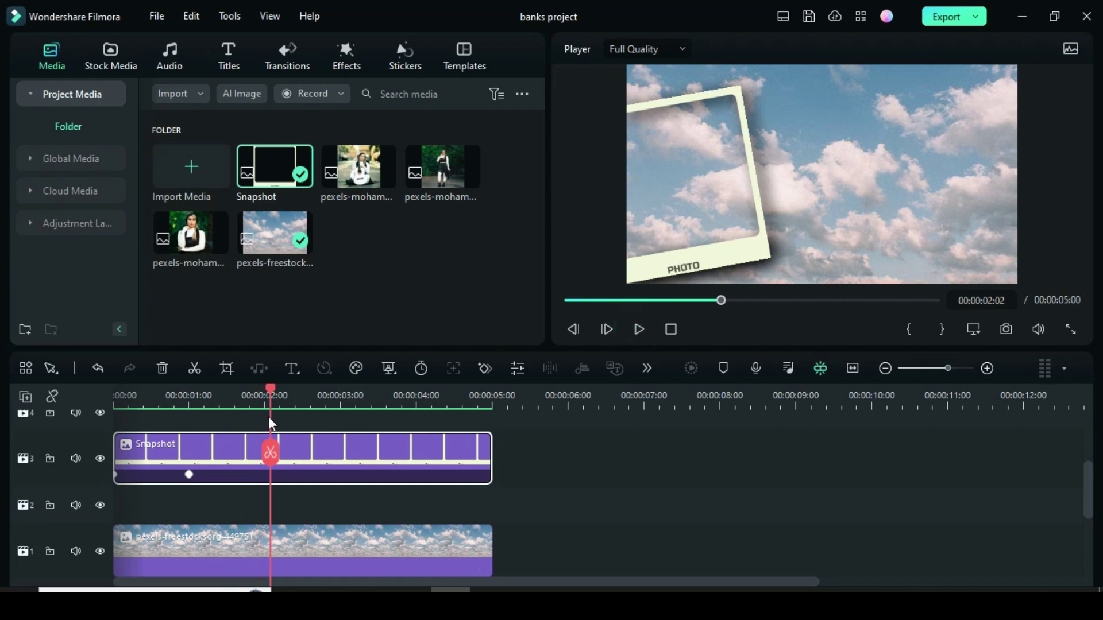
Check the Snapshot frame's 80% scale keyframe at one second, then close its properties
{"action": "left_click", "coordinate": [115, 475]}
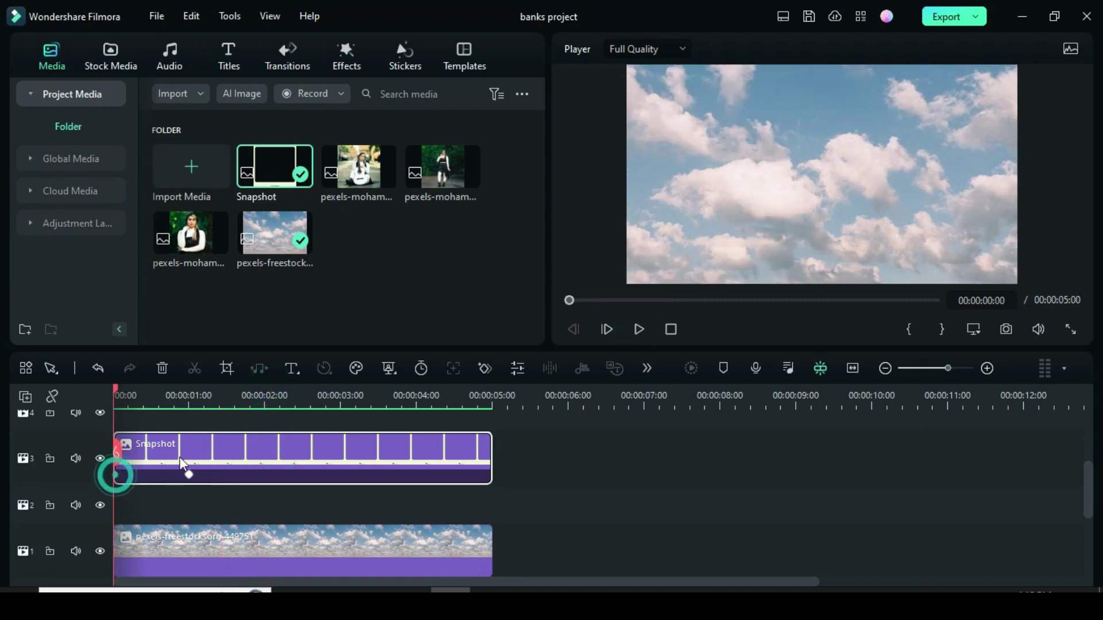
{"action": "left_click", "coordinate": [213, 446]}
{"action": "left_click_drag", "start_coordinate": [550, 260], "coordinate": [551, 119]}
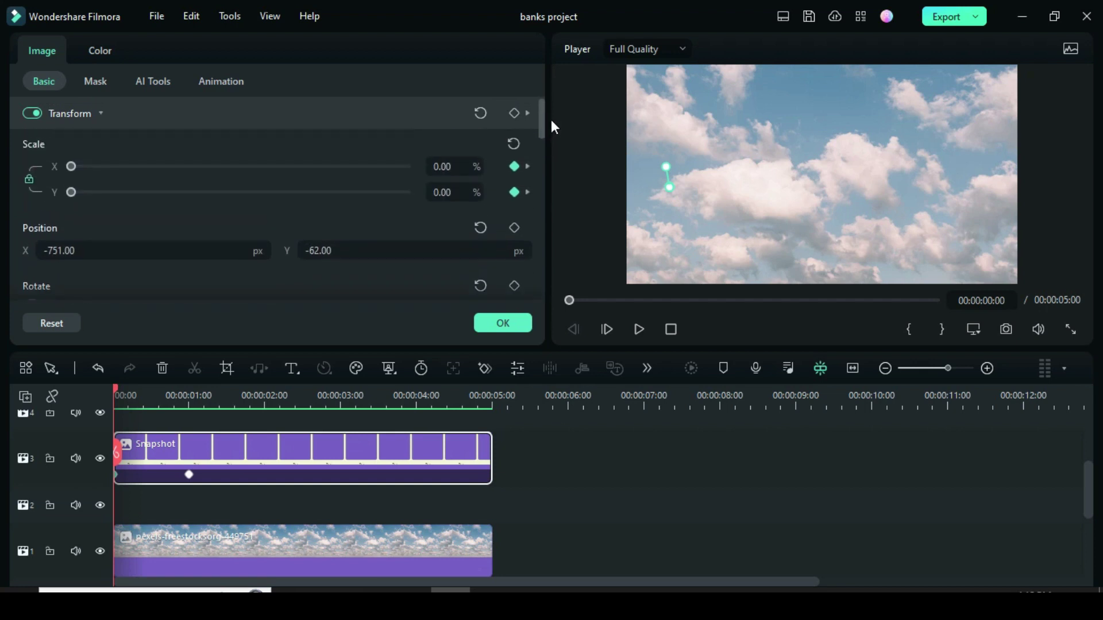
{"action": "left_click", "coordinate": [189, 474]}
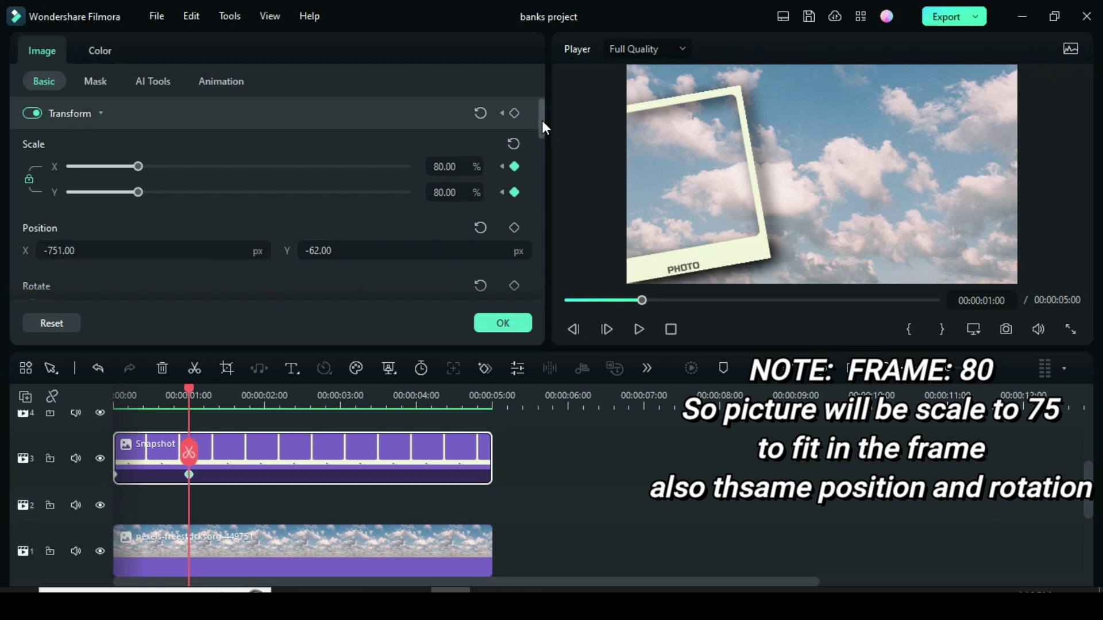
{"action": "left_click_drag", "start_coordinate": [542, 119], "coordinate": [500, 161]}
{"action": "scroll", "coordinate": [533, 156], "scroll_direction": "up", "scroll_amount": 3}
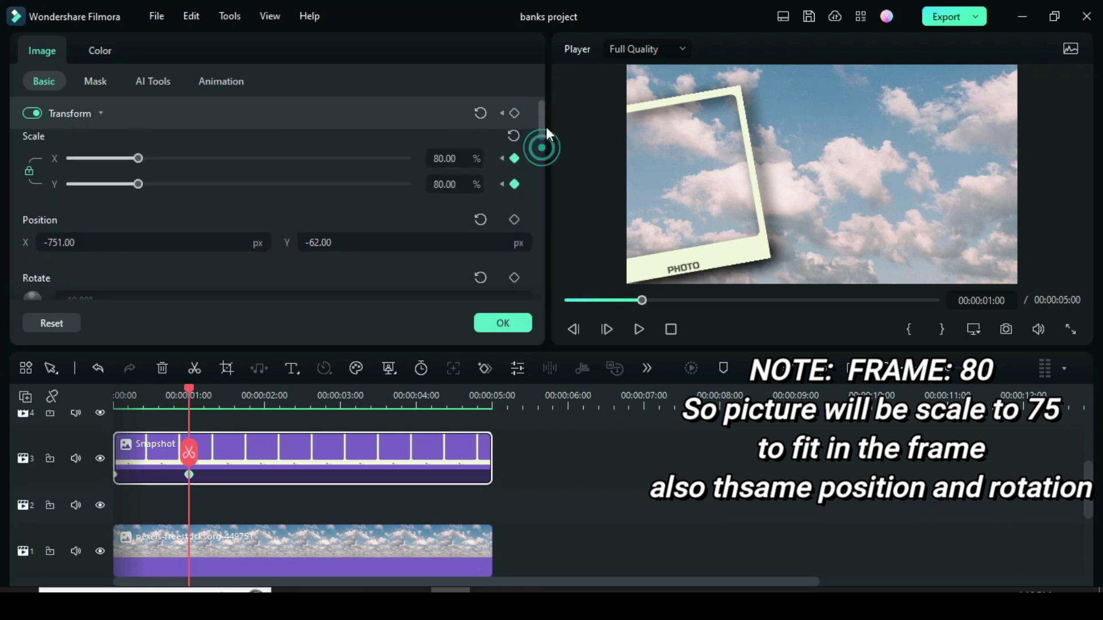
{"action": "left_click", "coordinate": [501, 324]}
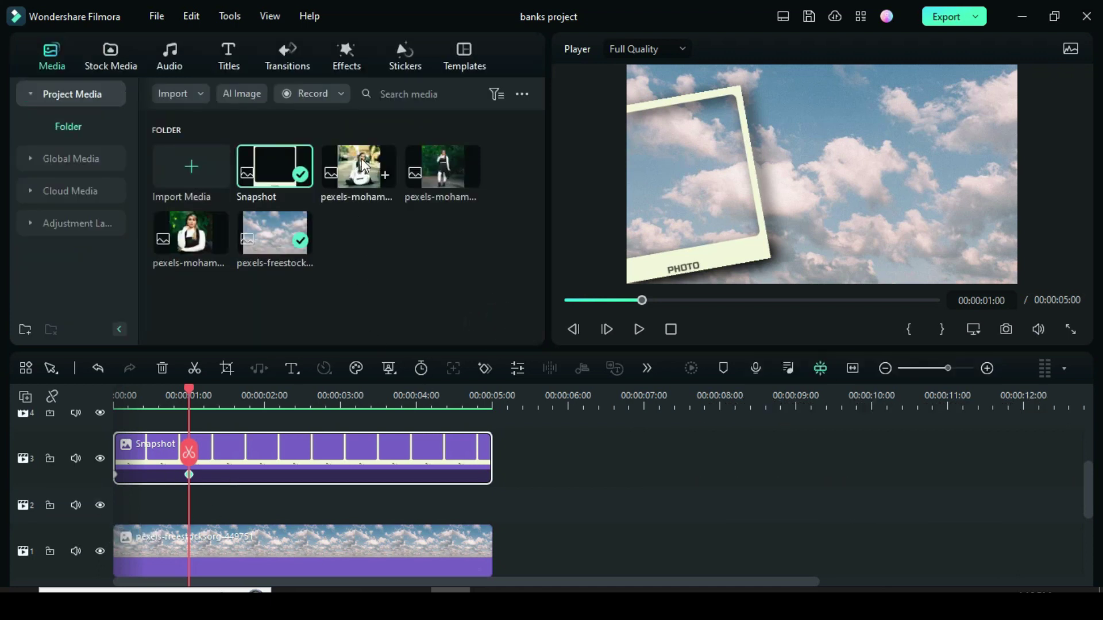
Place the guitar photo on track 2 at 1s, trim it to 5s, and keyframe scale 75%
{"action": "left_click_drag", "start_coordinate": [356, 190], "coordinate": [208, 520]}
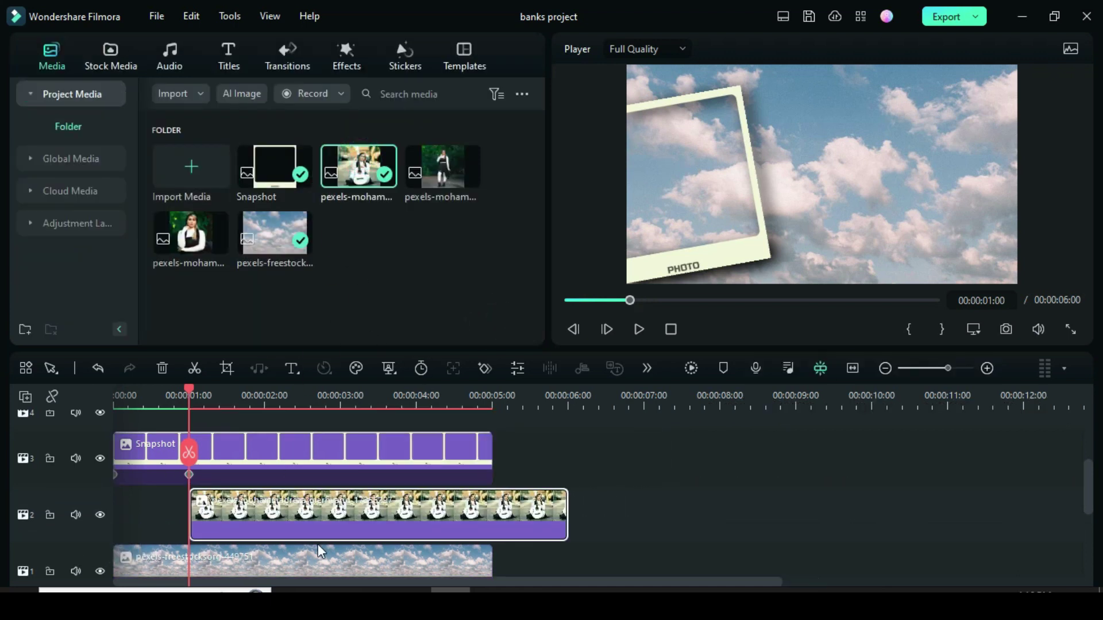
{"action": "left_click_drag", "start_coordinate": [567, 509], "coordinate": [499, 520]}
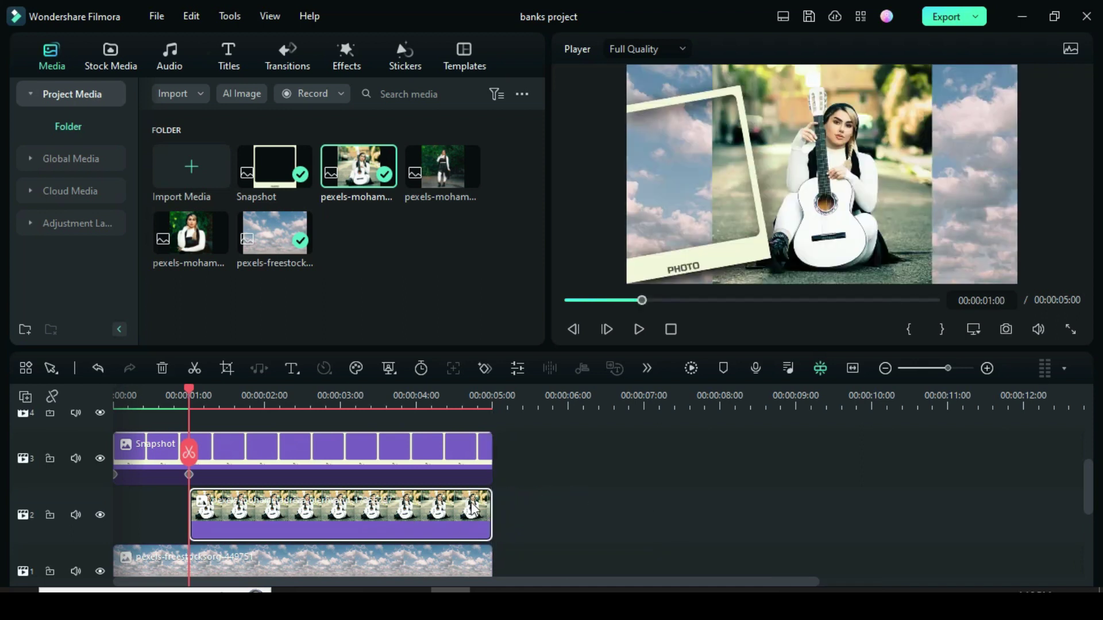
{"action": "double_click", "coordinate": [240, 514]}
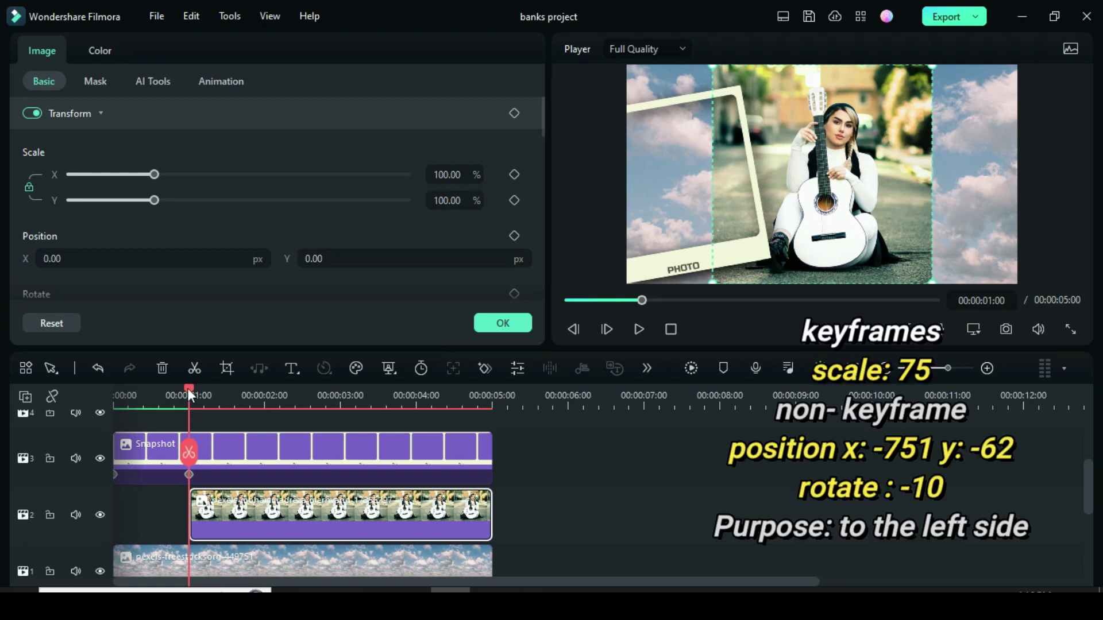
{"action": "left_click_drag", "start_coordinate": [188, 389], "coordinate": [239, 408]}
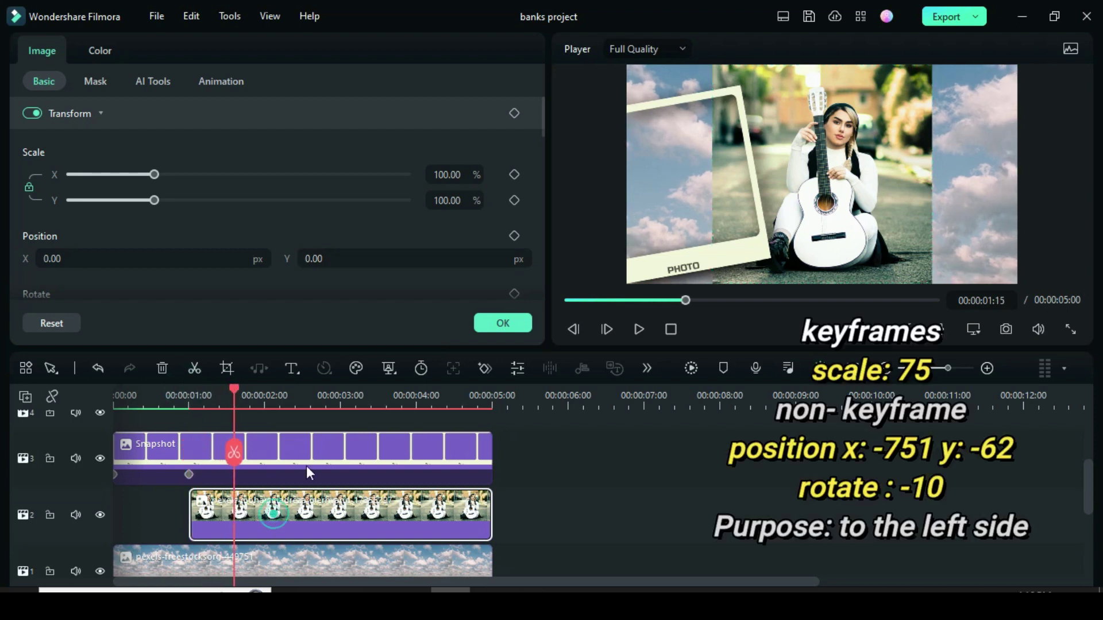
{"action": "left_click", "coordinate": [514, 174]}
{"action": "left_click", "coordinate": [447, 174]}
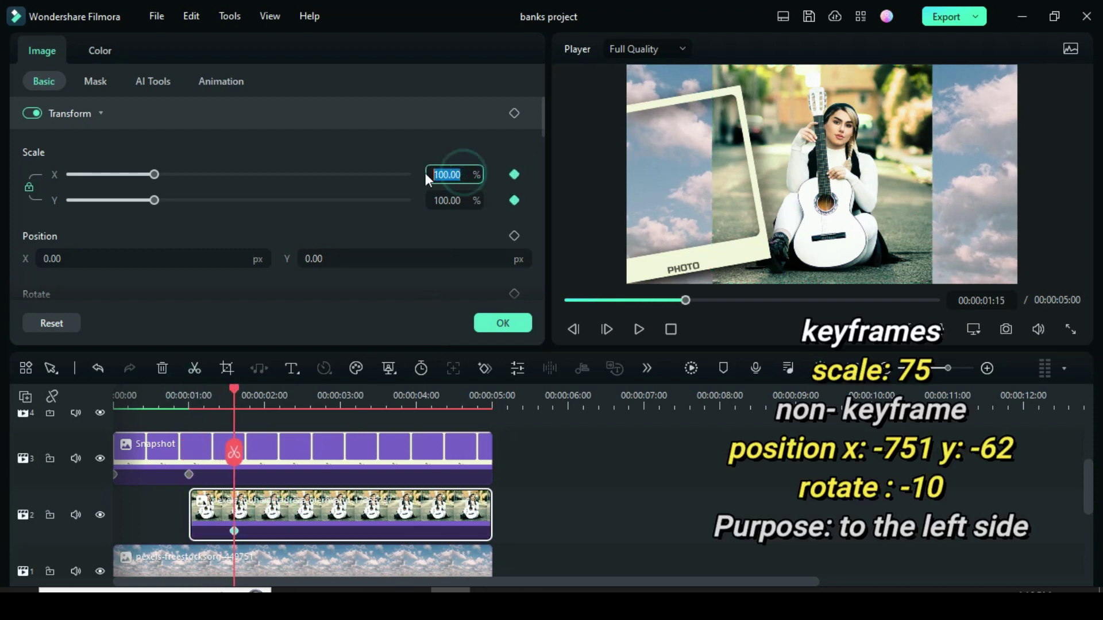
{"action": "type", "text": "75"}
{"action": "key", "text": "Return"}
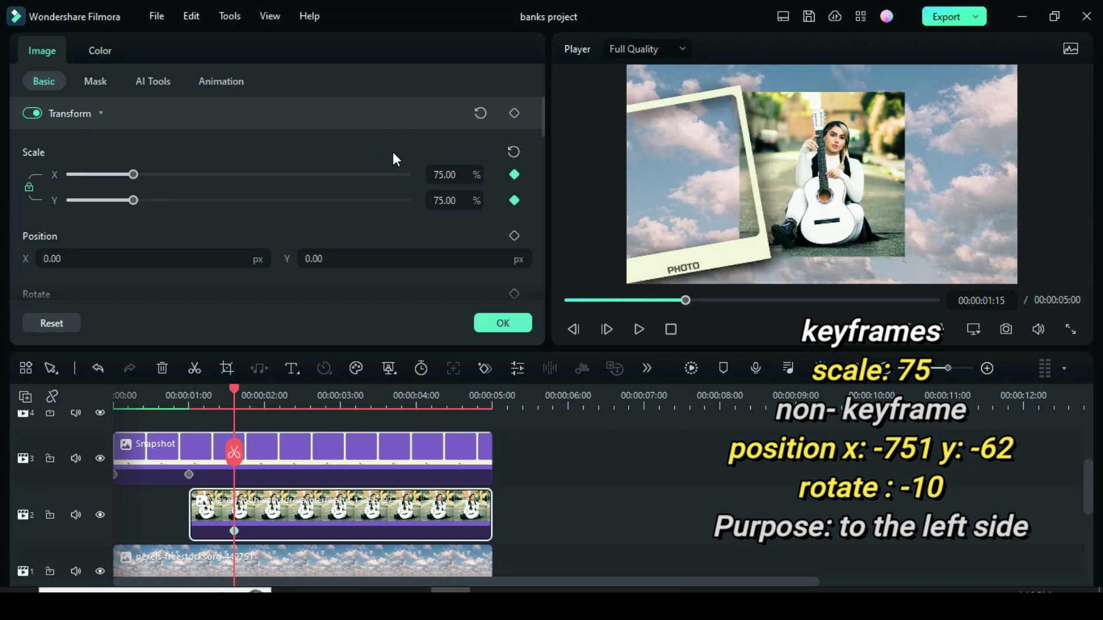
Move the guitar photo to position -751, -62 and rotate it -10°
{"action": "left_click", "coordinate": [74, 258]}
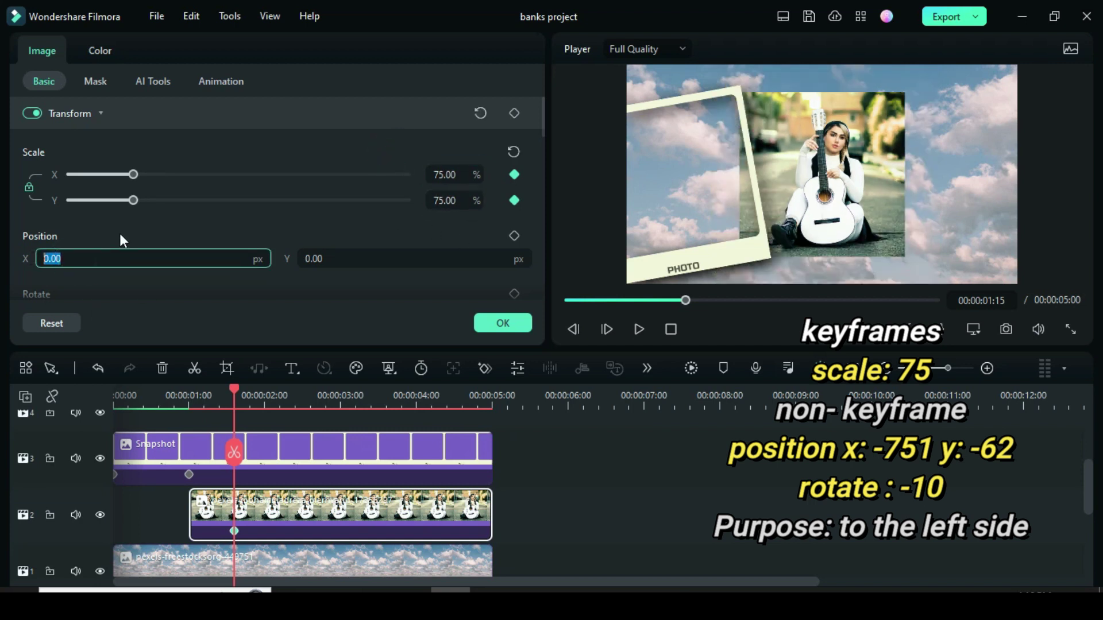
{"action": "type", "text": "-751"}
{"action": "key", "text": "Return"}
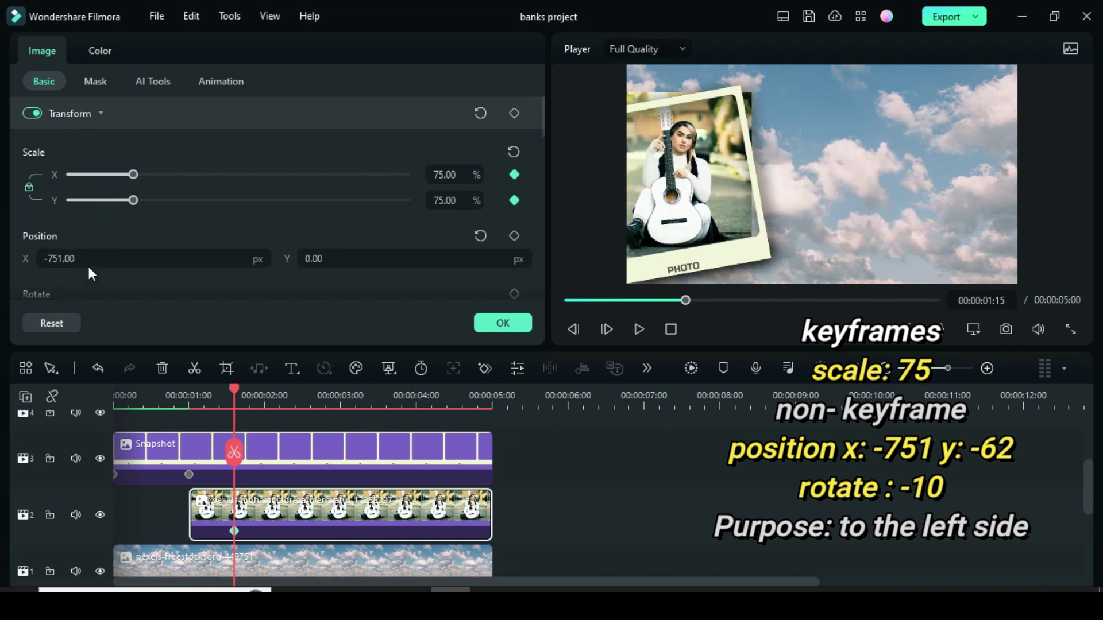
{"action": "left_click", "coordinate": [322, 259]}
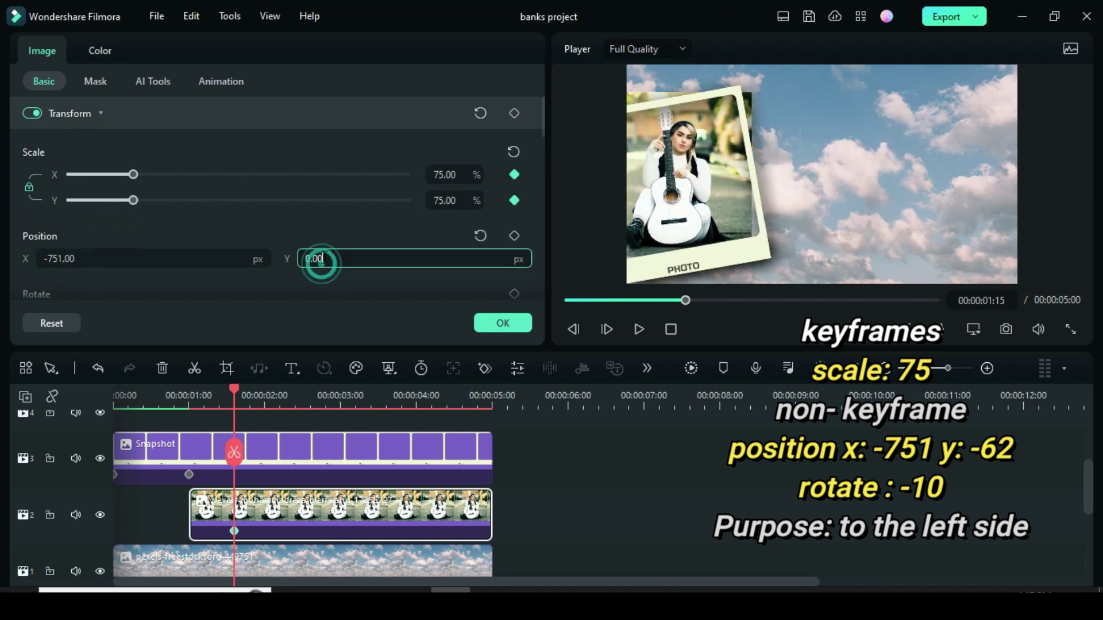
{"action": "type", "text": "-62"}
{"action": "left_click", "coordinate": [333, 230]}
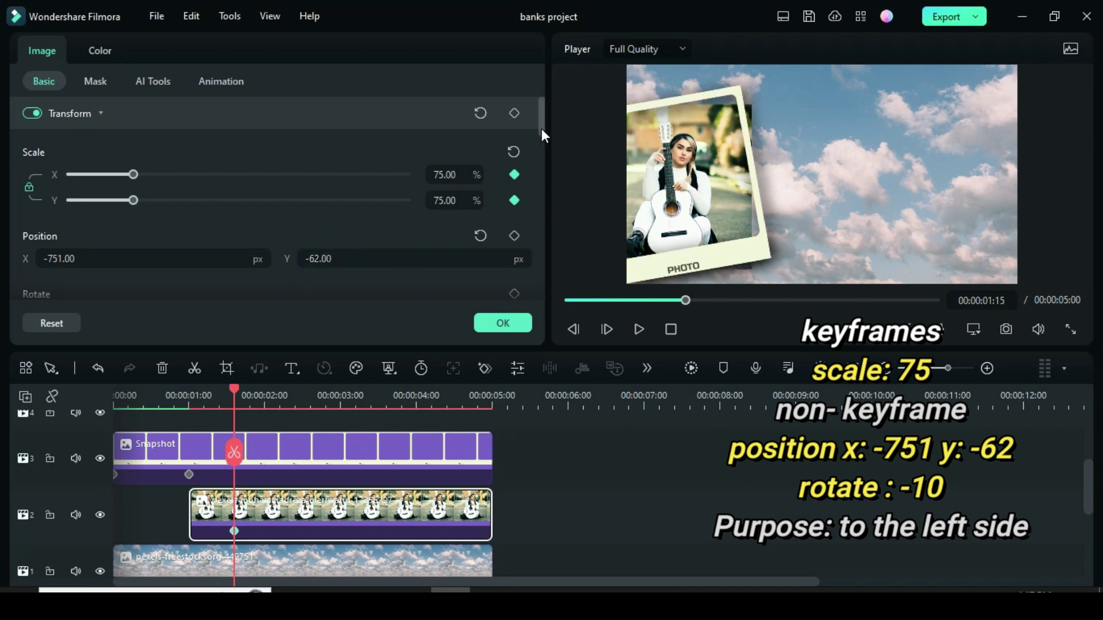
{"action": "left_click_drag", "start_coordinate": [541, 128], "coordinate": [531, 146]}
{"action": "left_click", "coordinate": [105, 228]}
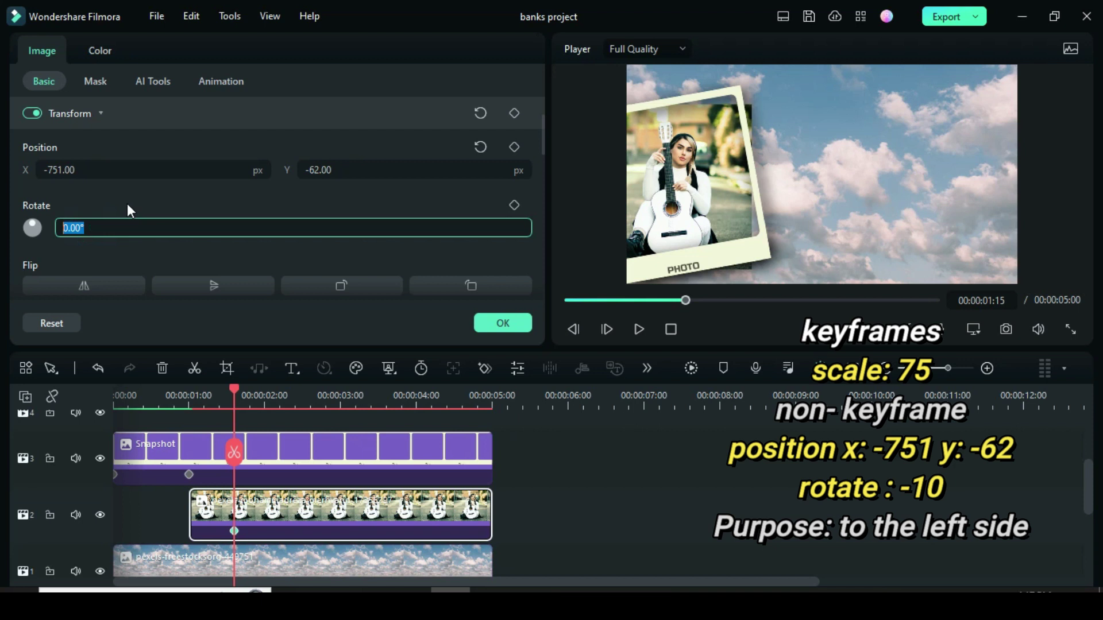
{"action": "type", "text": "-10"}
{"action": "left_click", "coordinate": [125, 202]}
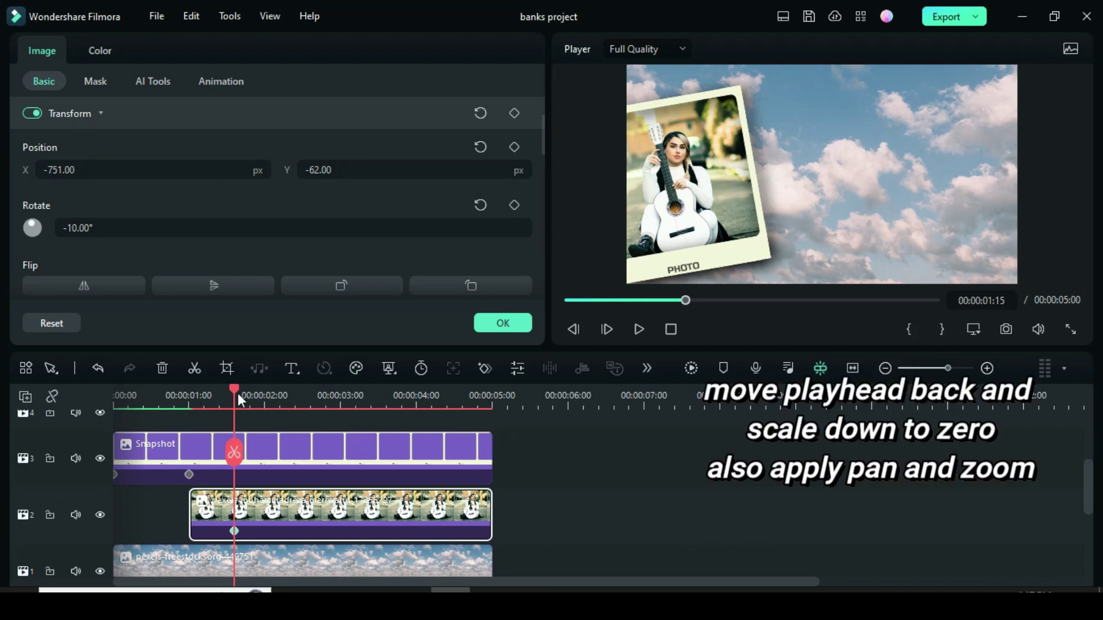
Add a 0% scale keyframe to the guitar photo at the one-second mark
{"action": "left_click_drag", "start_coordinate": [236, 389], "coordinate": [189, 390]}
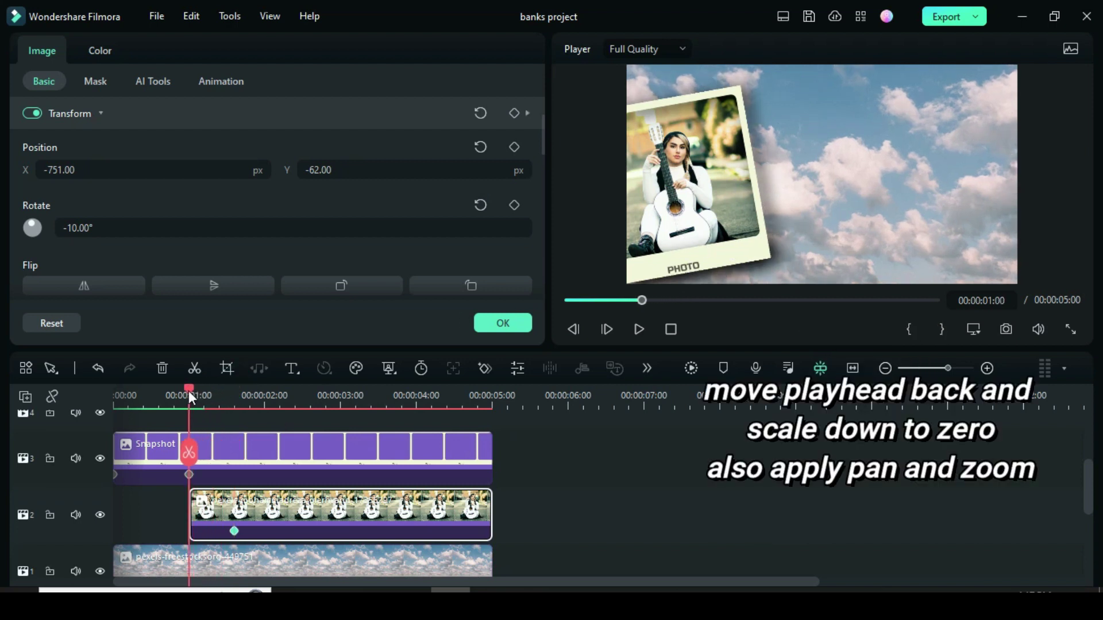
{"action": "left_click", "coordinate": [270, 511]}
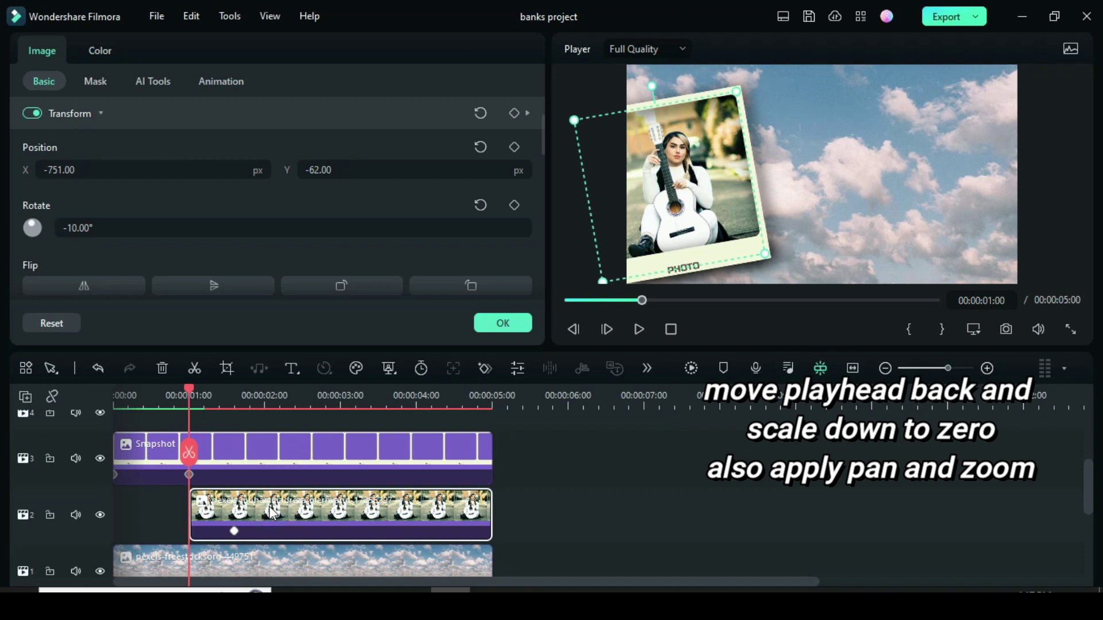
{"action": "scroll", "coordinate": [463, 205], "scroll_direction": "up", "scroll_amount": 3}
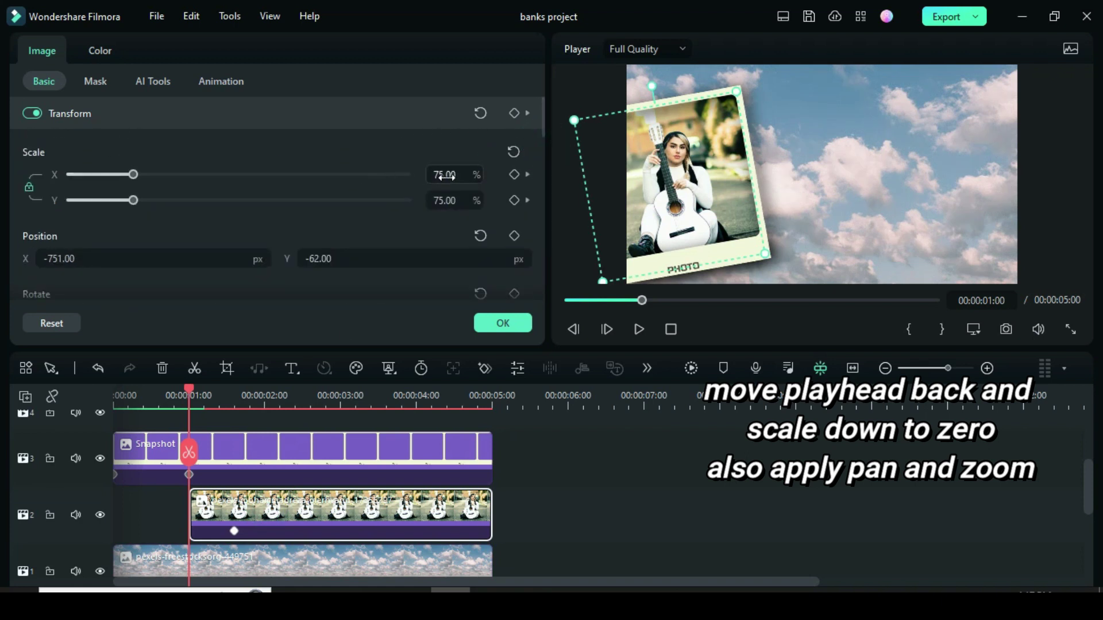
{"action": "double_click", "coordinate": [445, 174]}
{"action": "type", "text": "0"}
{"action": "left_click", "coordinate": [406, 146]}
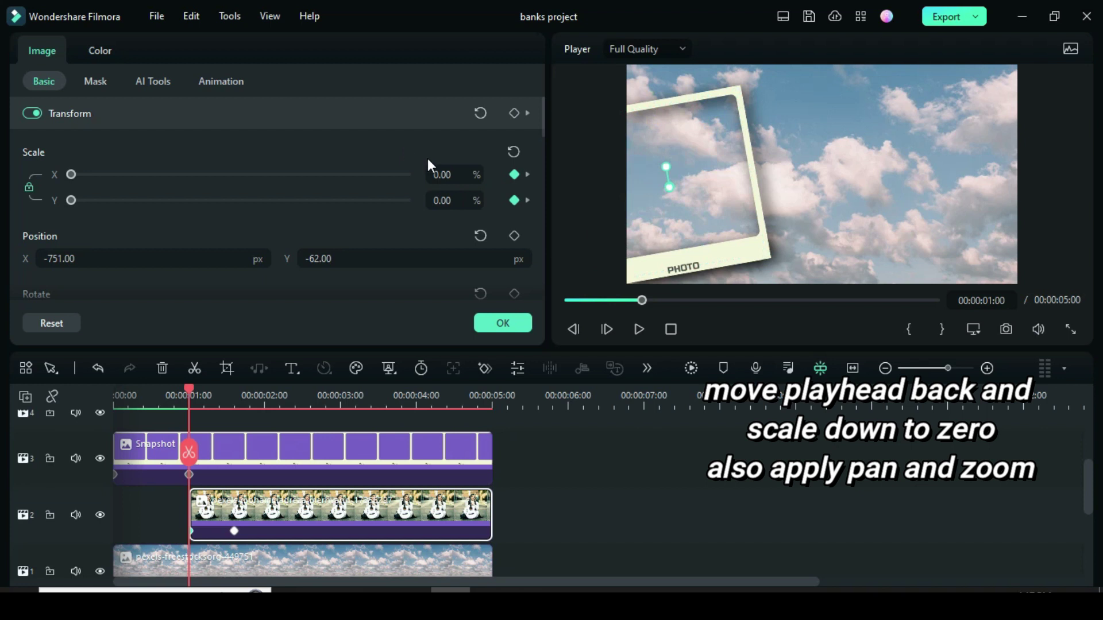
{"action": "left_click", "coordinate": [320, 514]}
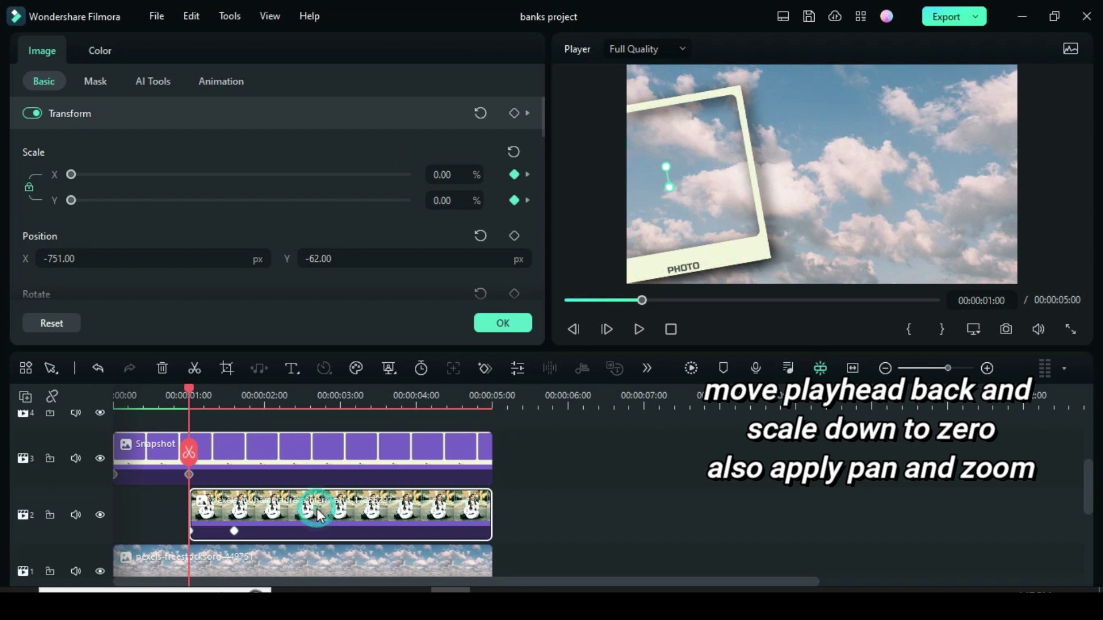
Apply a pan-and-zoom to the guitar photo with an enlarged end framing around the woman
{"action": "left_click", "coordinate": [227, 367]}
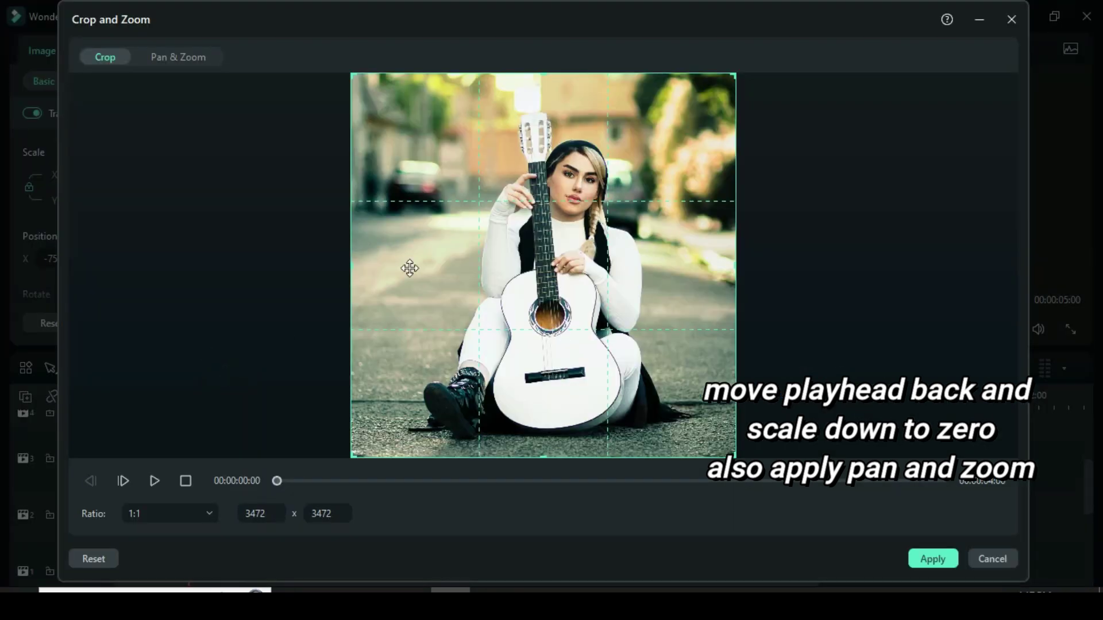
{"action": "left_click", "coordinate": [183, 57]}
{"action": "left_click_drag", "start_coordinate": [447, 360], "coordinate": [392, 416]}
{"action": "left_click_drag", "start_coordinate": [638, 173], "coordinate": [702, 115]}
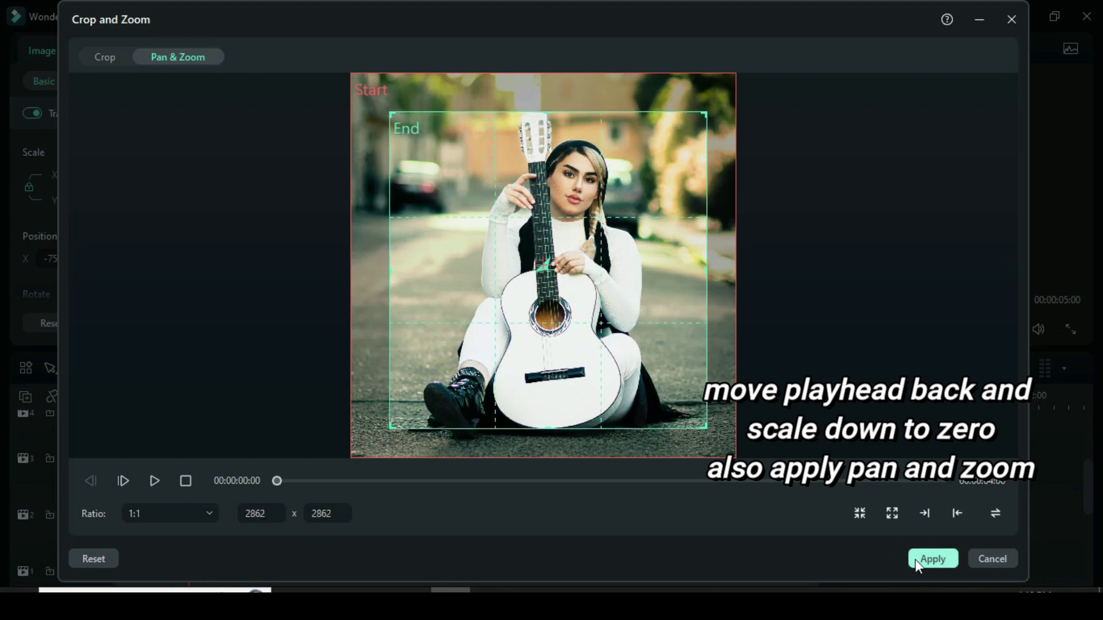
{"action": "left_click", "coordinate": [915, 560]}
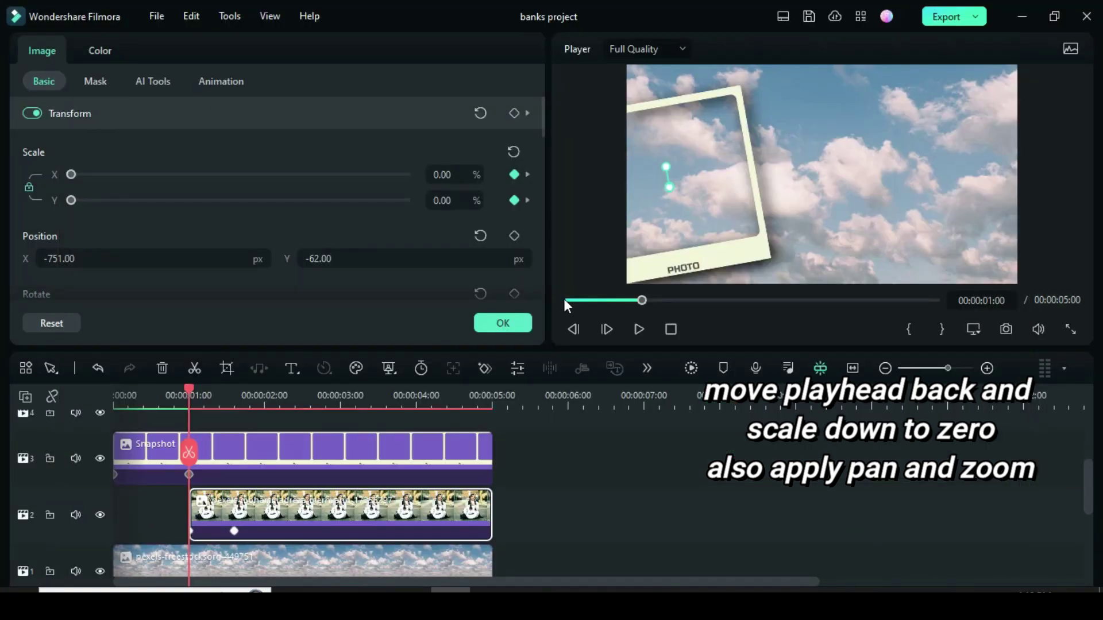
Render and play the preview of the left Polaroid, then rewind to the timeline start
{"action": "left_click", "coordinate": [566, 300]}
{"action": "left_click", "coordinate": [690, 367]}
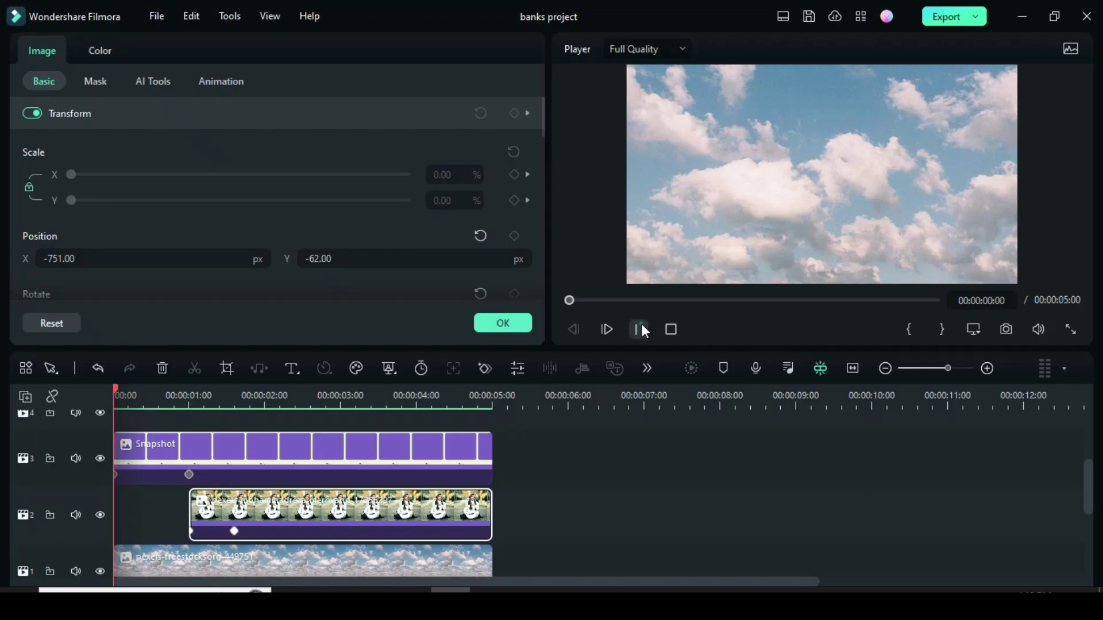
{"action": "left_click", "coordinate": [641, 323]}
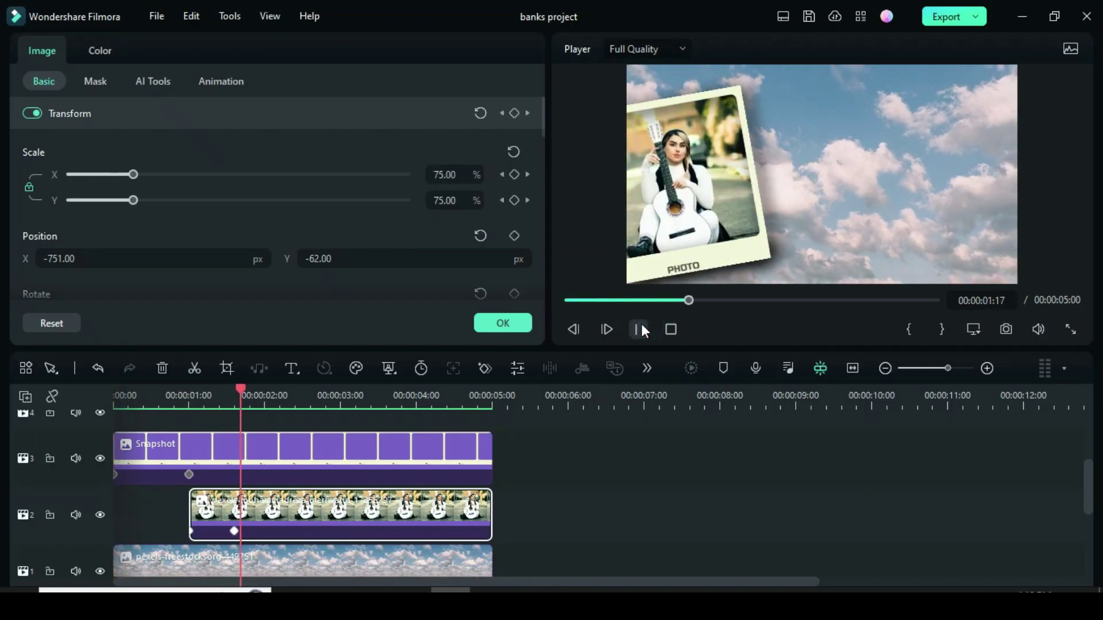
{"action": "left_click", "coordinate": [565, 300]}
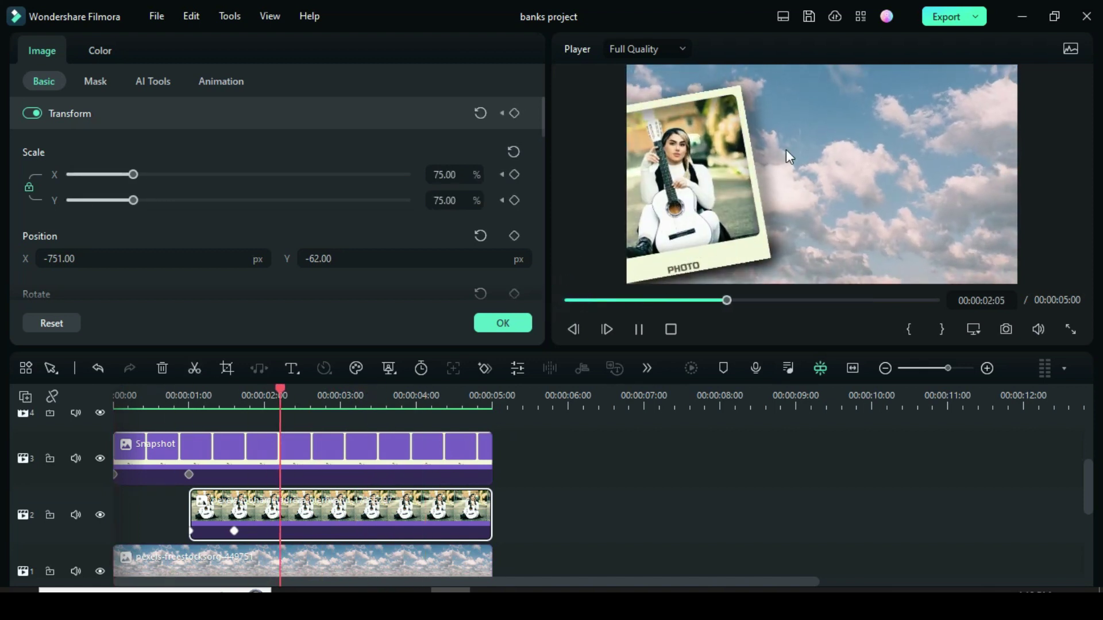
{"action": "left_click", "coordinate": [566, 299]}
{"action": "scroll", "coordinate": [248, 483], "scroll_direction": "up", "scroll_amount": 3}
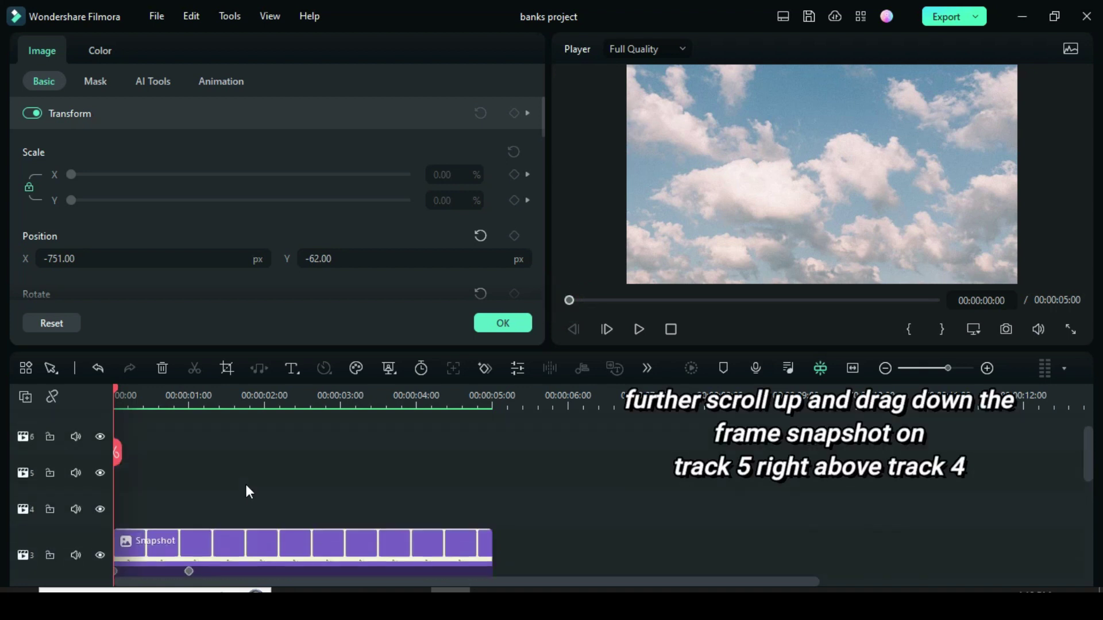
Place a second Snapshot Polaroid frame on track 5 and move the playhead to 1 second
{"action": "left_click", "coordinate": [158, 468]}
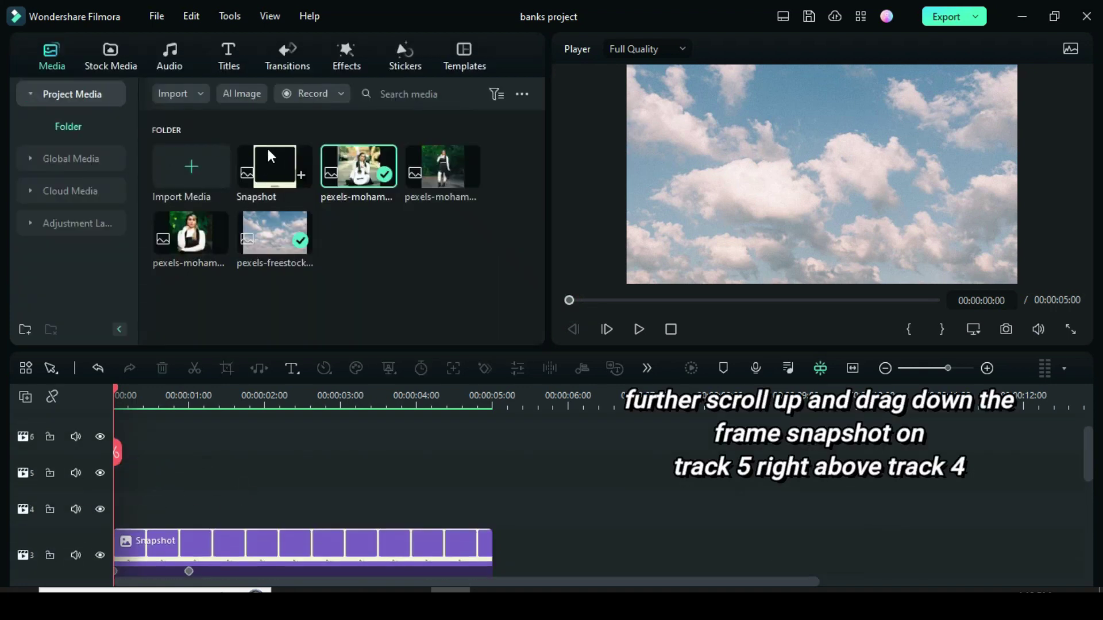
{"action": "left_click_drag", "start_coordinate": [271, 158], "coordinate": [226, 484]}
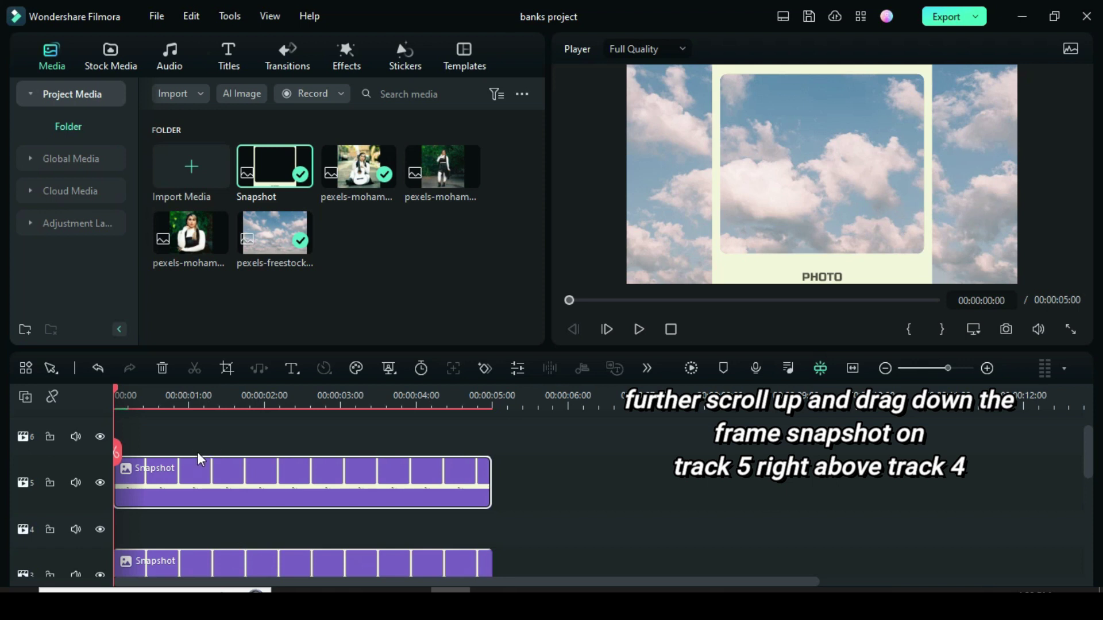
{"action": "left_click_drag", "start_coordinate": [116, 395], "coordinate": [192, 401]}
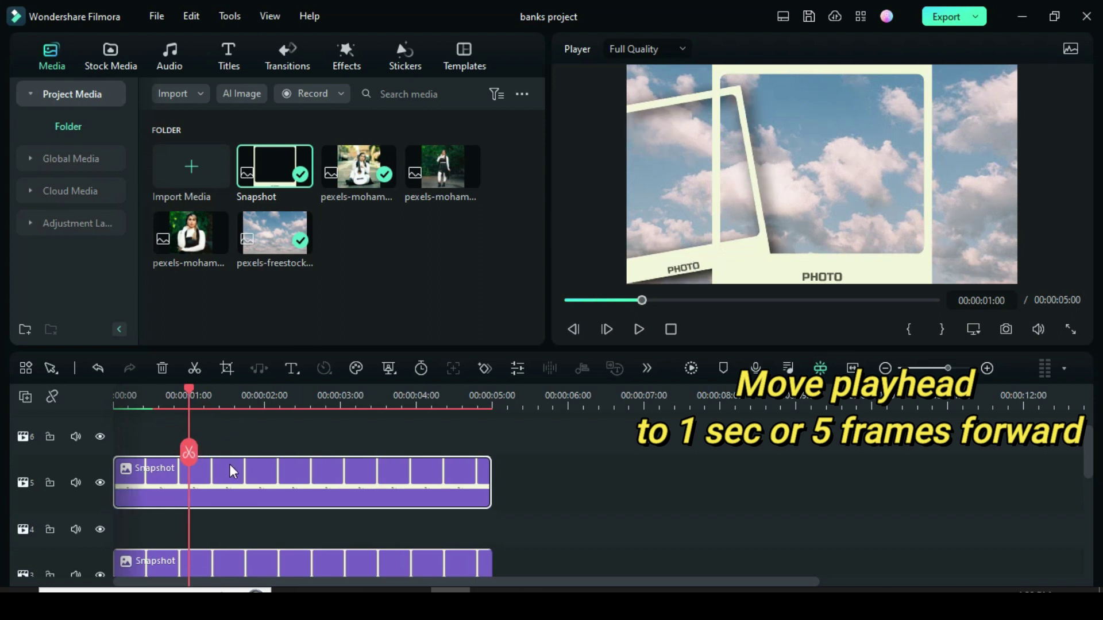
Add an 80% scale keyframe to the second Polaroid frame at 1 second
{"action": "double_click", "coordinate": [251, 477]}
{"action": "left_click", "coordinate": [514, 174]}
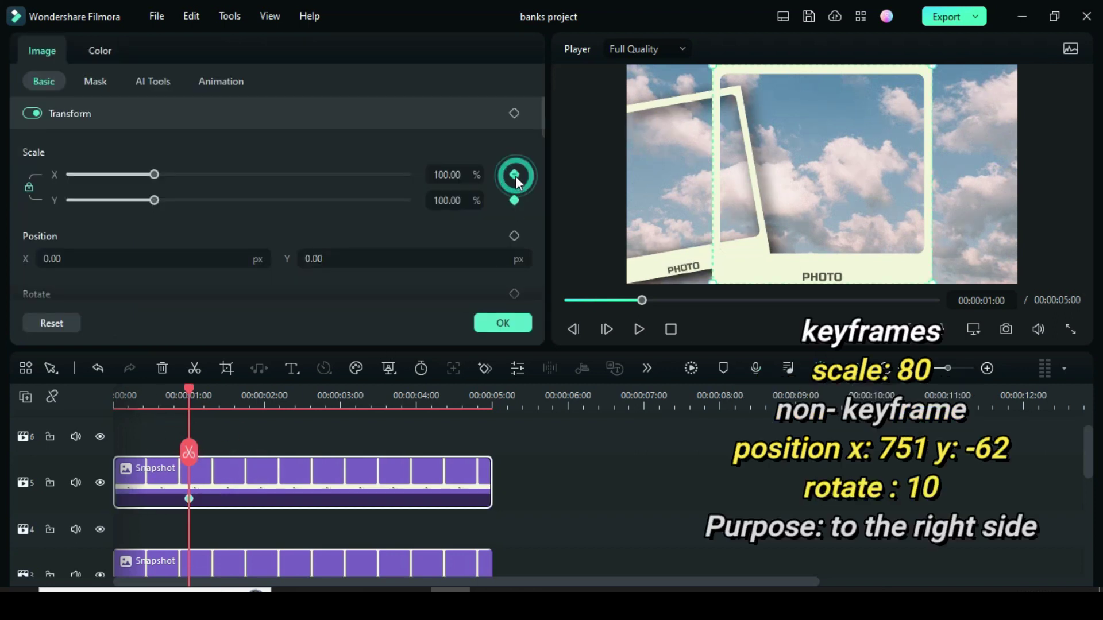
{"action": "left_click", "coordinate": [432, 175]}
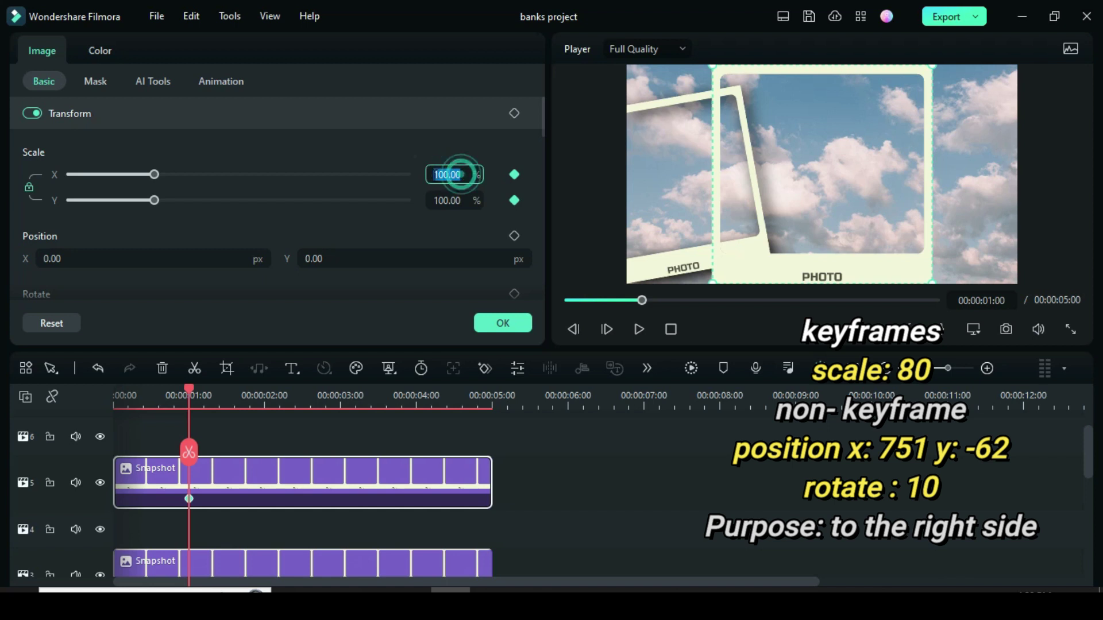
{"action": "type", "text": "80"}
{"action": "key", "text": "Return"}
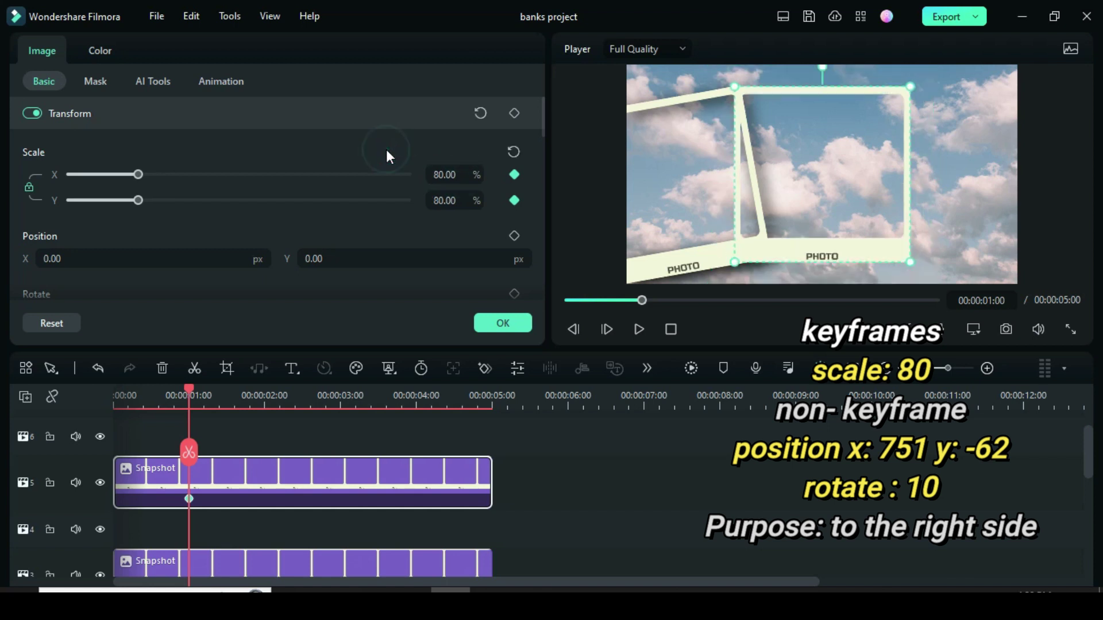
Move the second Polaroid to position X 751, Y -62
{"action": "left_click_drag", "start_coordinate": [541, 113], "coordinate": [541, 122]}
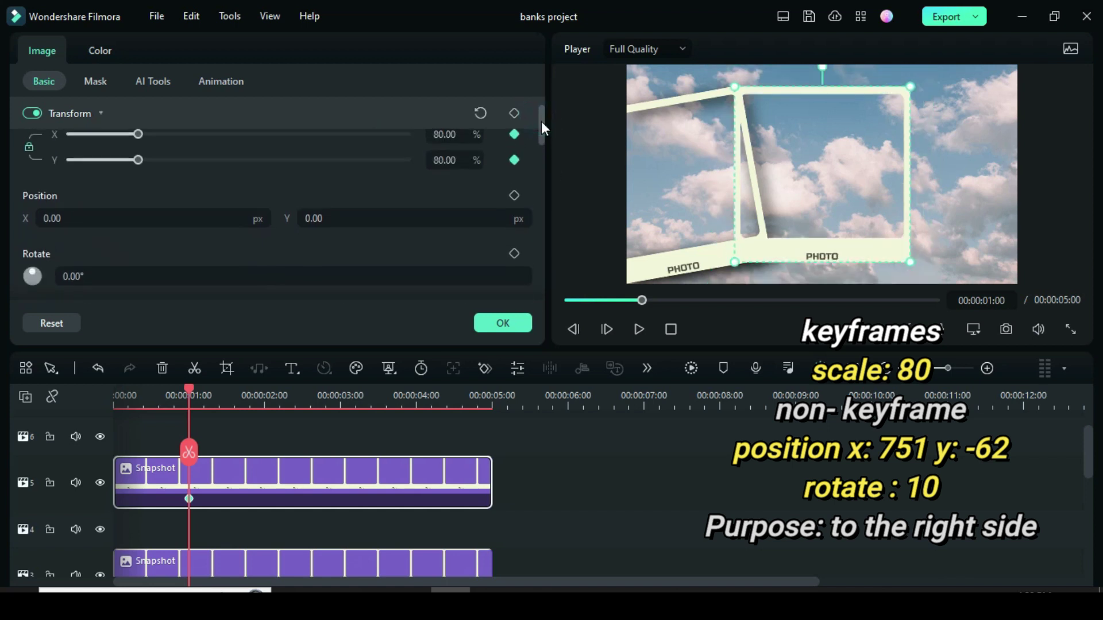
{"action": "left_click", "coordinate": [106, 218]}
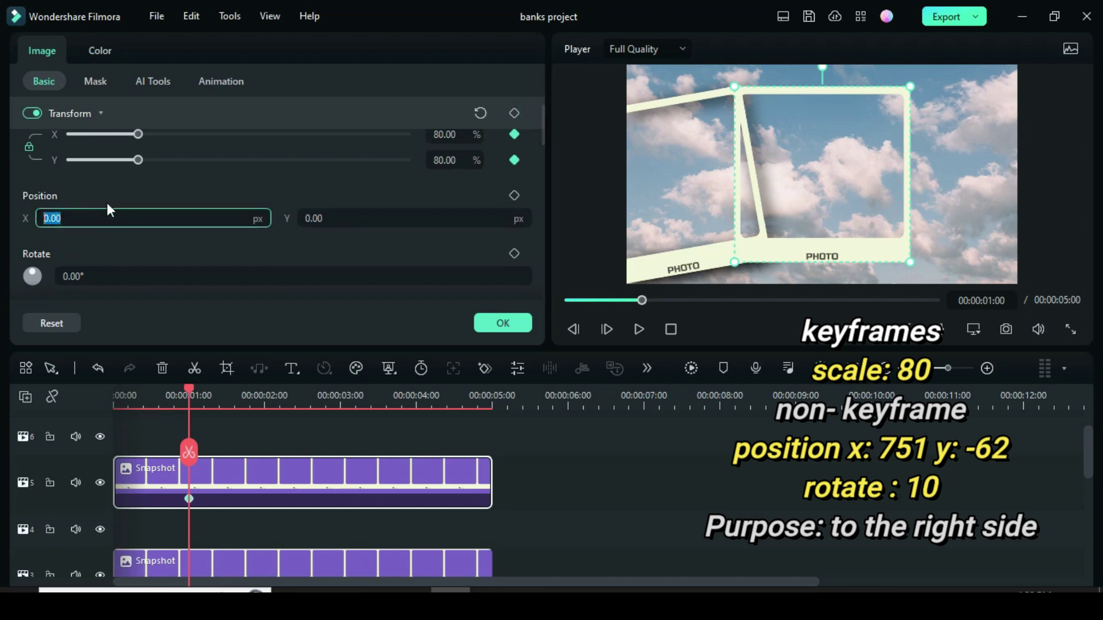
{"action": "type", "text": "751"}
{"action": "left_click", "coordinate": [116, 185]}
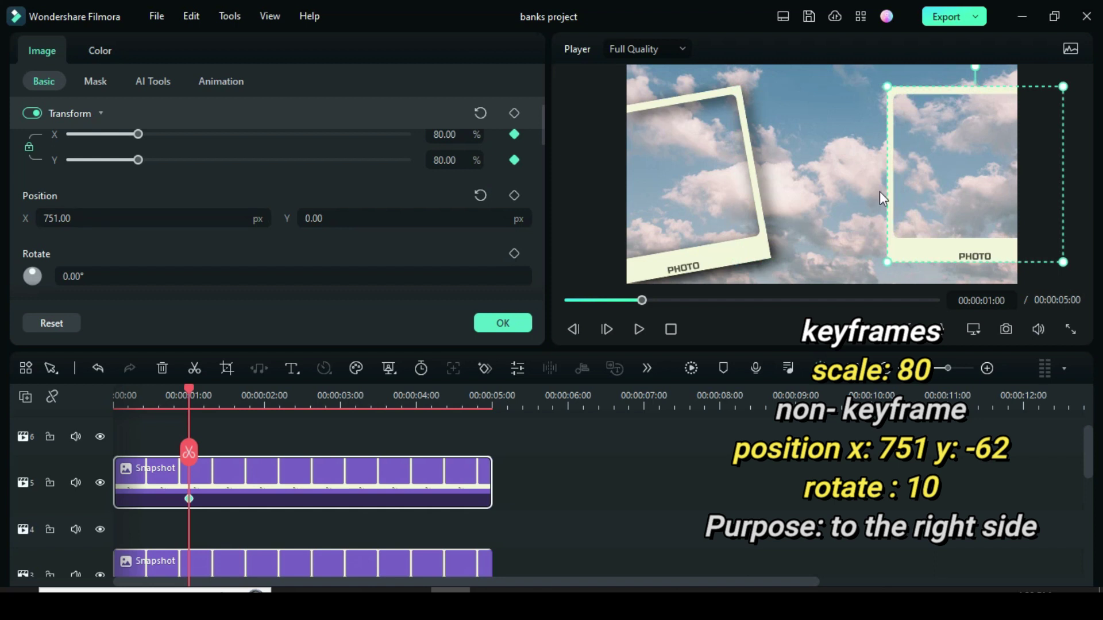
{"action": "left_click", "coordinate": [319, 218]}
{"action": "double_click", "coordinate": [331, 218]}
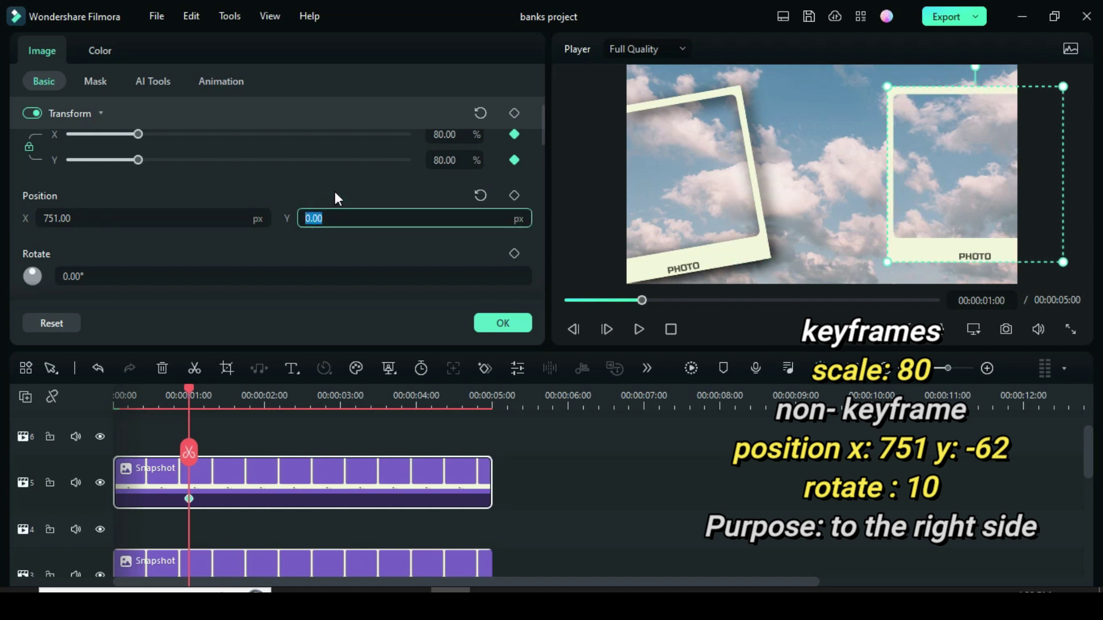
{"action": "type", "text": "-62"}
{"action": "left_click", "coordinate": [315, 187]}
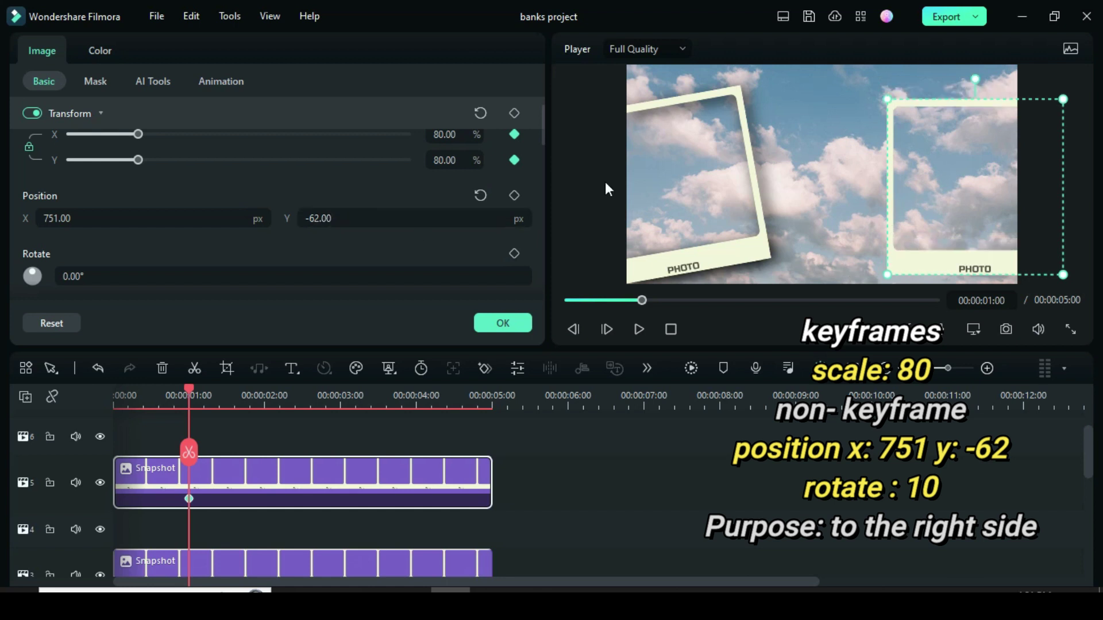
Tilt the second Polaroid frame by 10°
{"action": "scroll", "coordinate": [541, 132], "scroll_direction": "down", "scroll_amount": 1}
{"action": "double_click", "coordinate": [80, 244]}
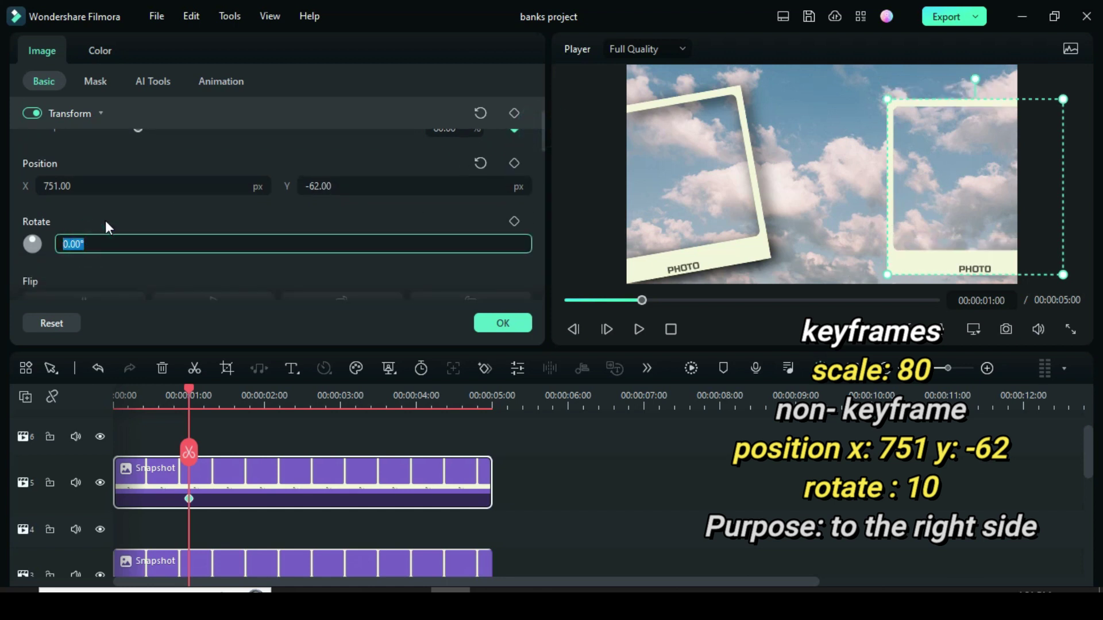
{"action": "type", "text": "10"}
{"action": "key", "text": "Return"}
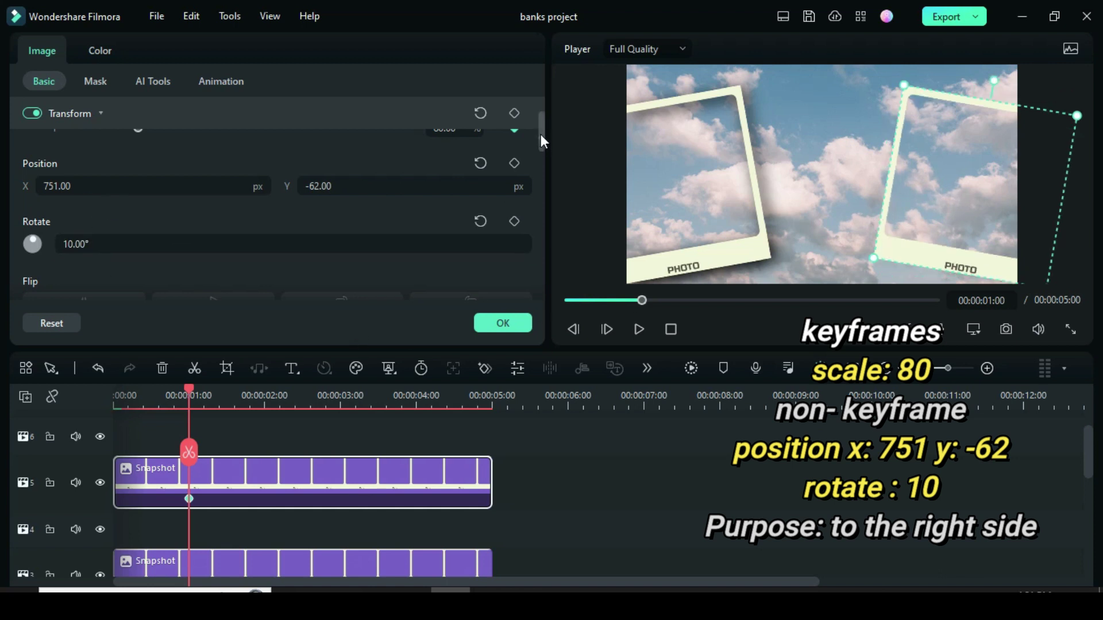
{"action": "scroll", "coordinate": [540, 141], "scroll_direction": "up", "scroll_amount": 3}
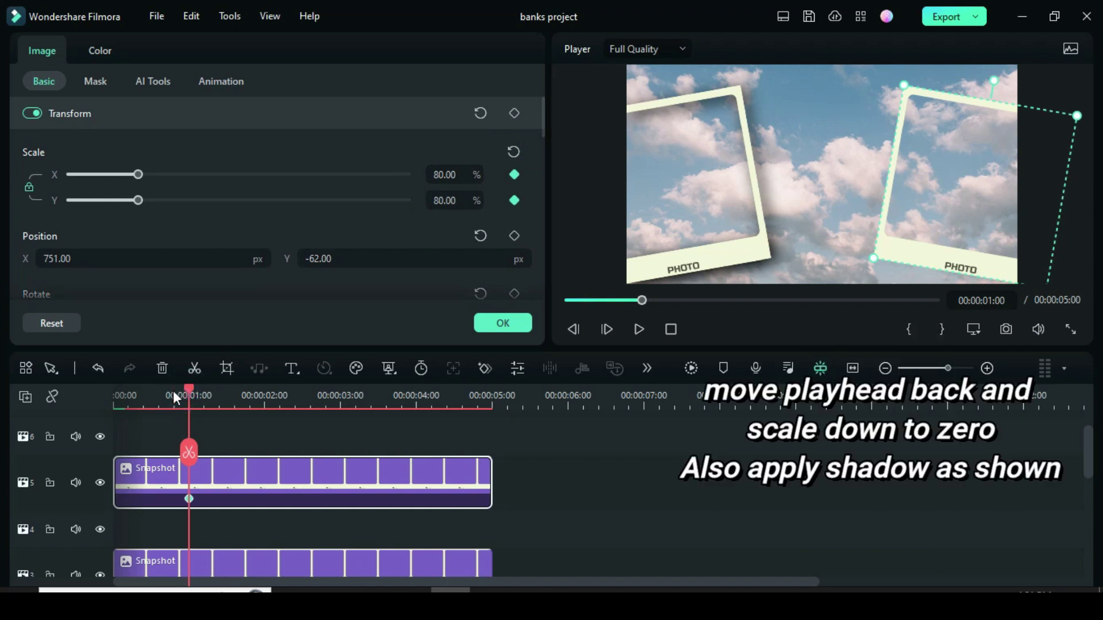
Set the right Polaroid's scale to 0% at the clip start
{"action": "left_click_drag", "start_coordinate": [173, 391], "coordinate": [111, 389]}
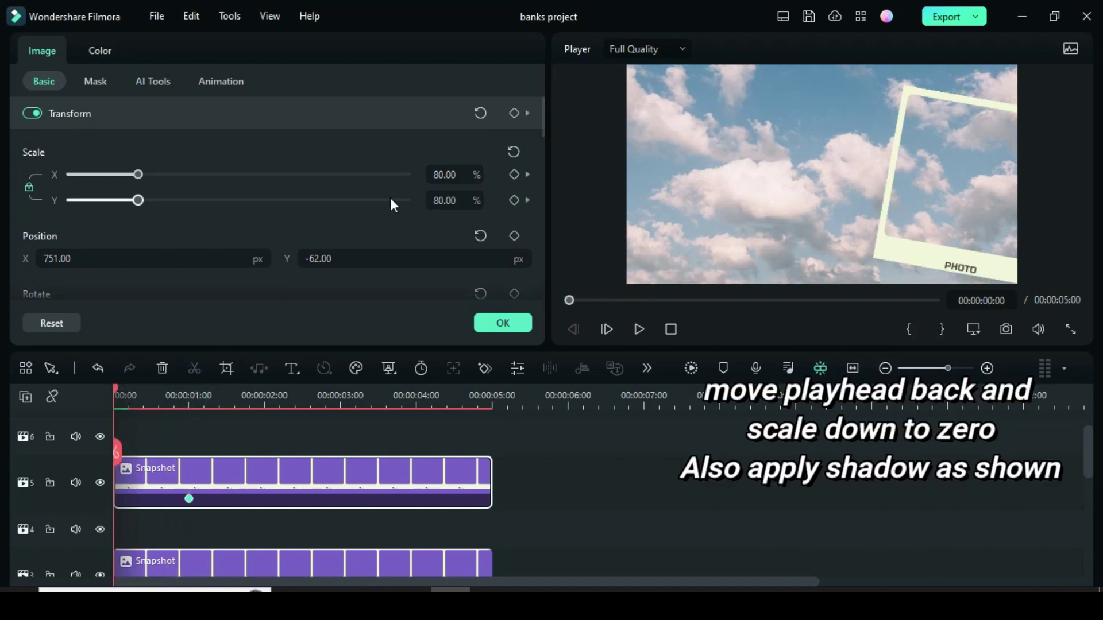
{"action": "double_click", "coordinate": [445, 174]}
{"action": "type", "text": "0"}
{"action": "left_click", "coordinate": [372, 151]}
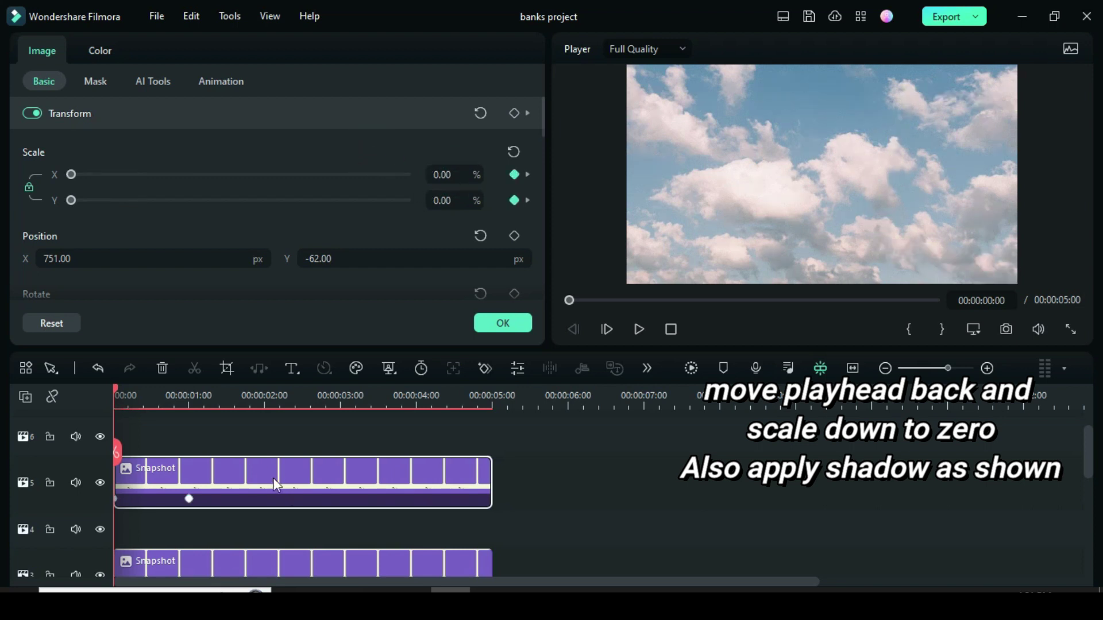
Enable a black drop shadow on the right Polaroid with distance 4 and opacity 100
{"action": "left_click_drag", "start_coordinate": [539, 120], "coordinate": [443, 211]}
{"action": "left_click", "coordinate": [35, 176]}
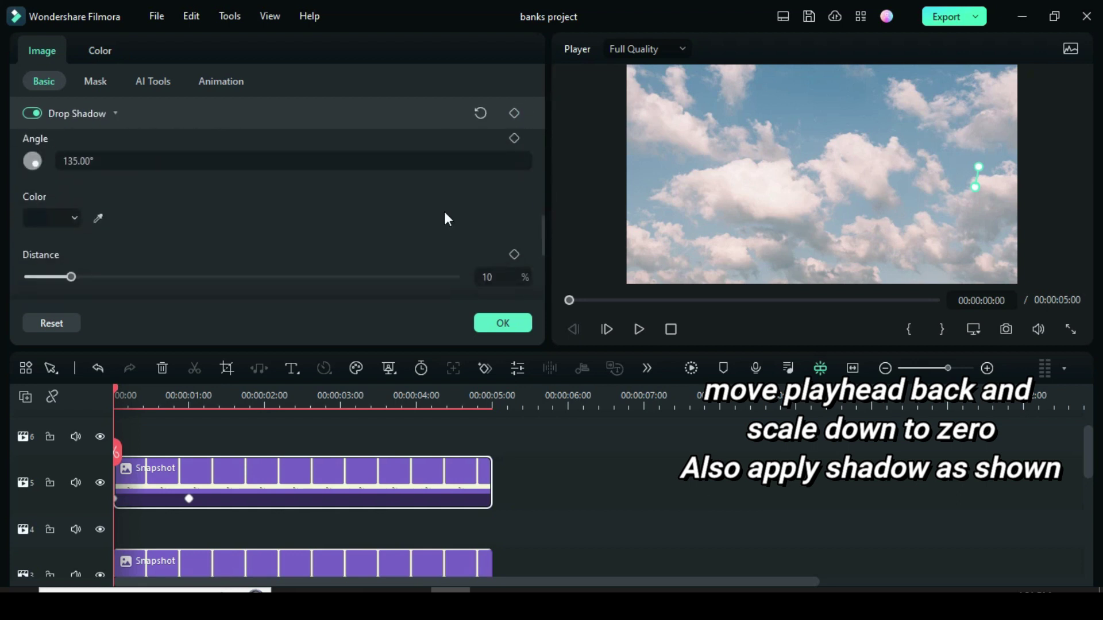
{"action": "left_click", "coordinate": [74, 219]}
{"action": "left_click", "coordinate": [37, 321]}
{"action": "scroll", "coordinate": [172, 255], "scroll_direction": "down", "scroll_amount": 1}
{"action": "left_click", "coordinate": [496, 229]}
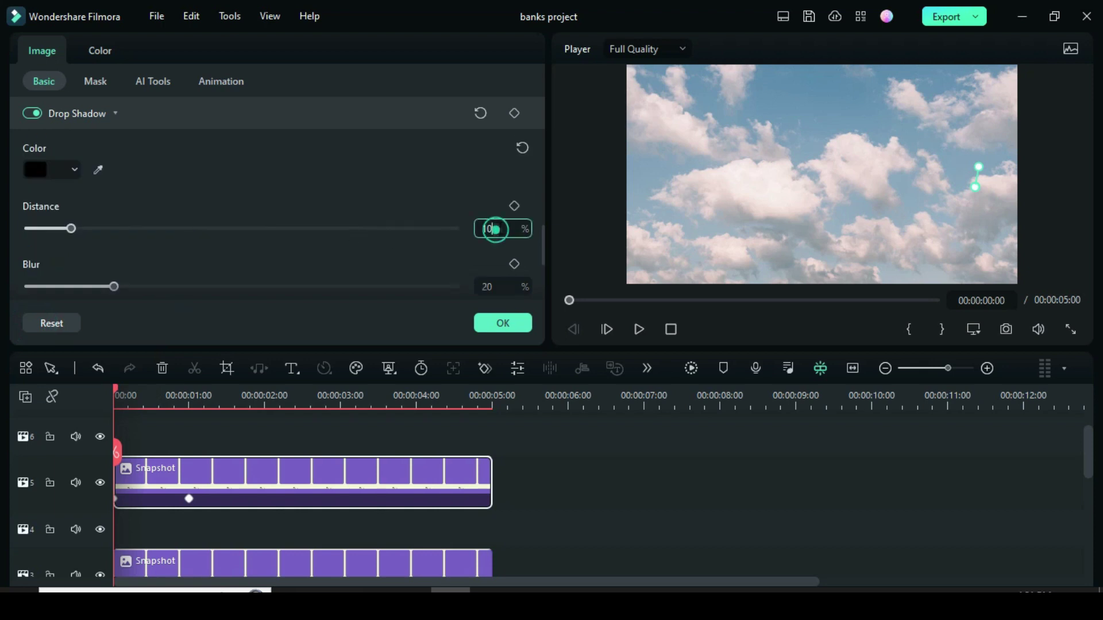
{"action": "double_click", "coordinate": [477, 227]}
{"action": "type", "text": "4"}
{"action": "key", "text": "Return"}
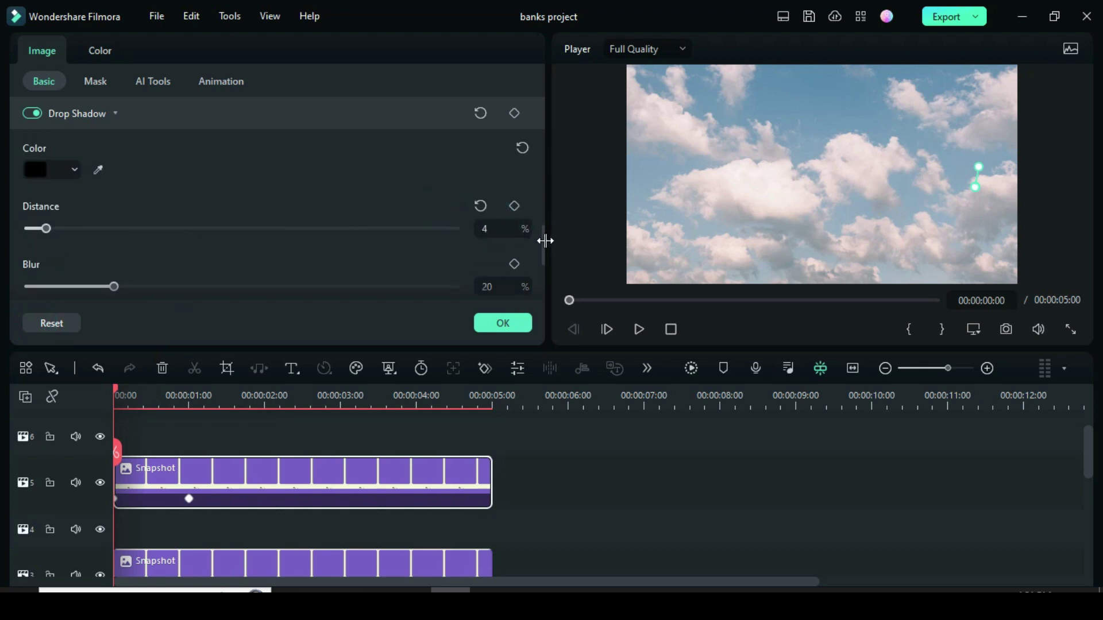
{"action": "left_click_drag", "start_coordinate": [544, 240], "coordinate": [544, 253]}
{"action": "left_click", "coordinate": [489, 260]}
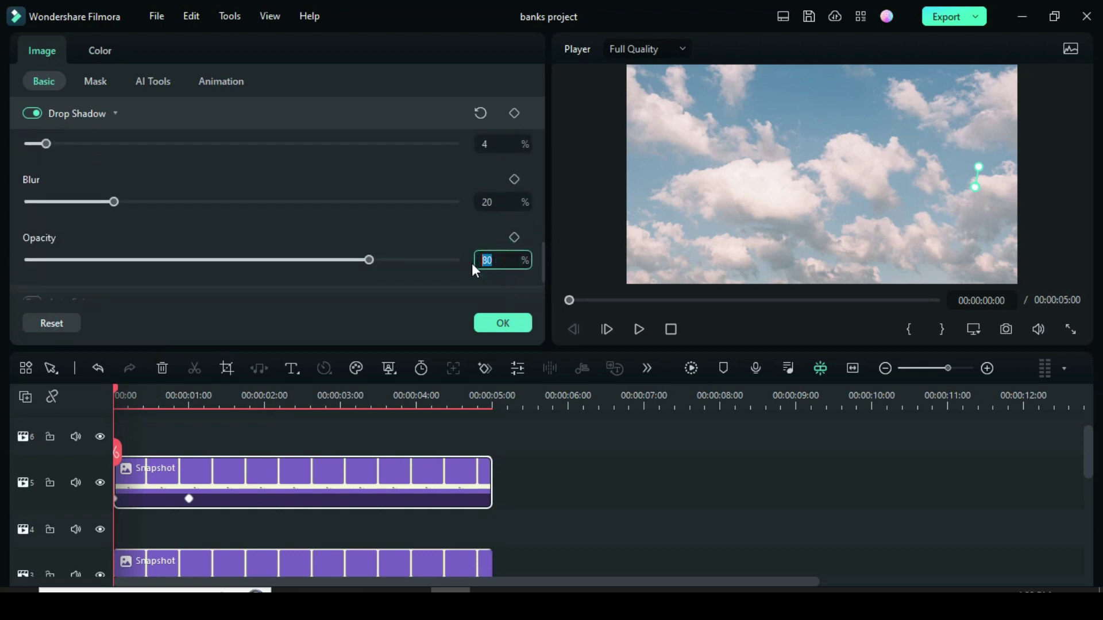
{"action": "type", "text": "100"}
{"action": "key", "text": "Return"}
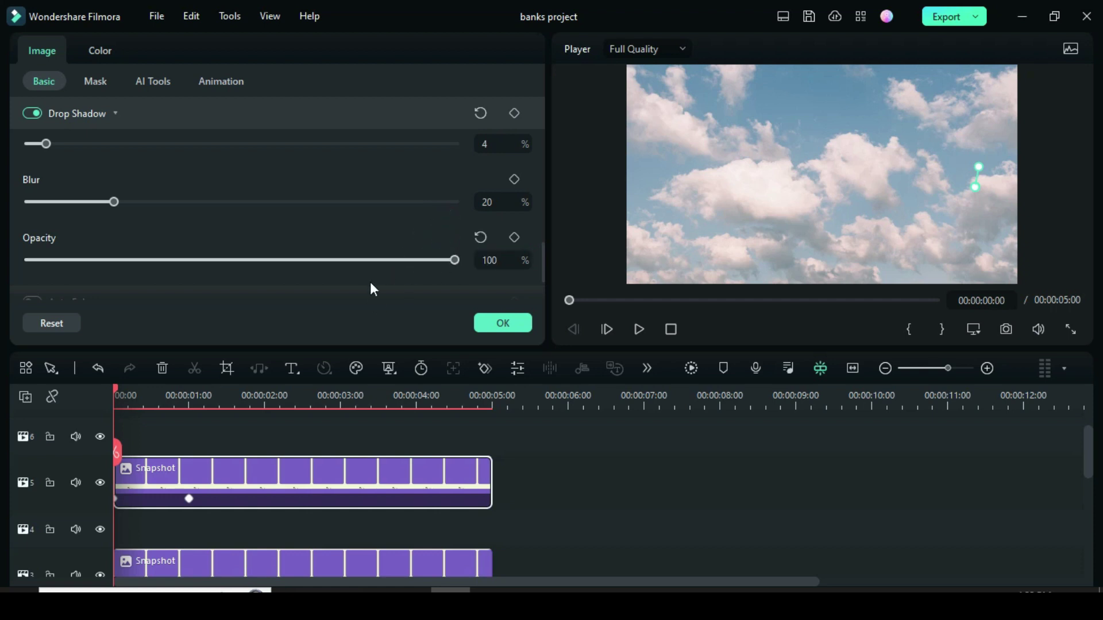
Confirm the settings and play a rendered preview of the right Polaroid's animation
{"action": "left_click", "coordinate": [503, 323]}
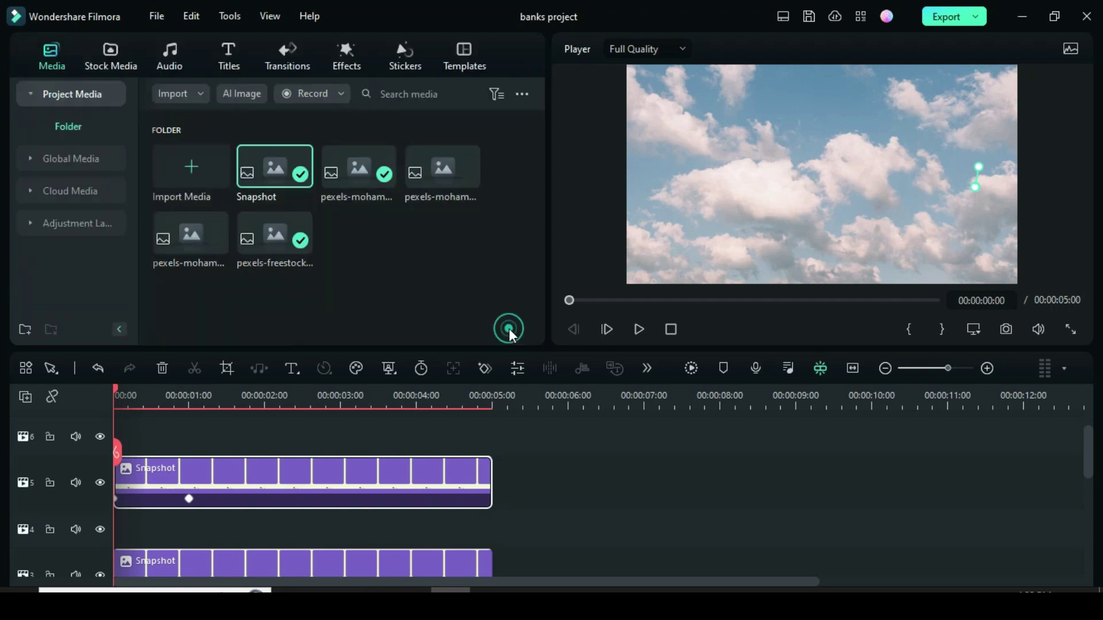
{"action": "left_click", "coordinate": [691, 368]}
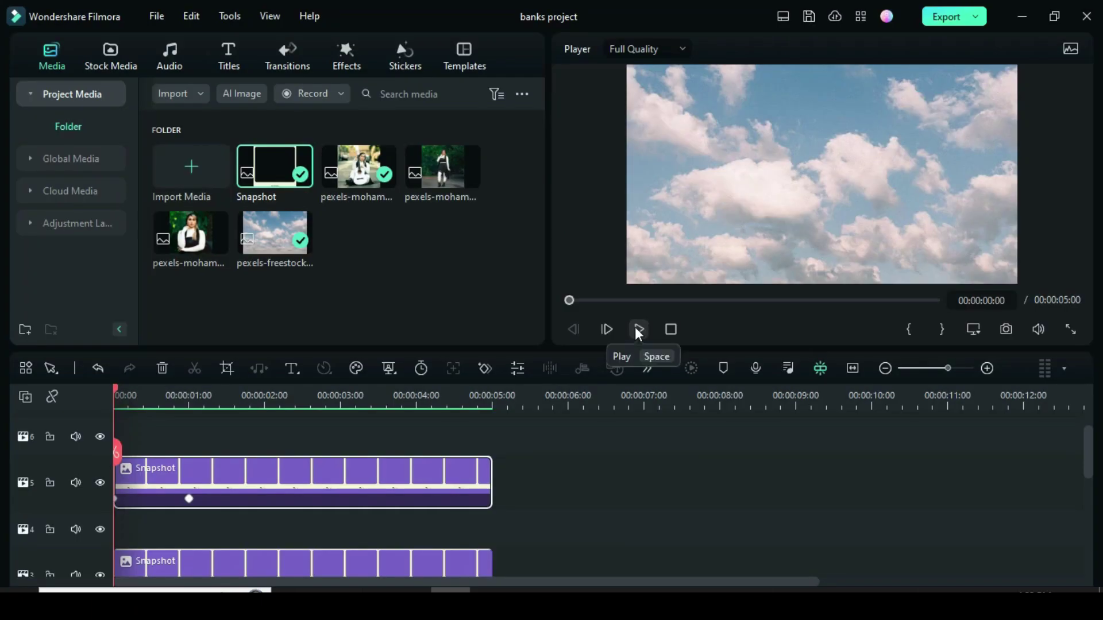
{"action": "left_click", "coordinate": [637, 329]}
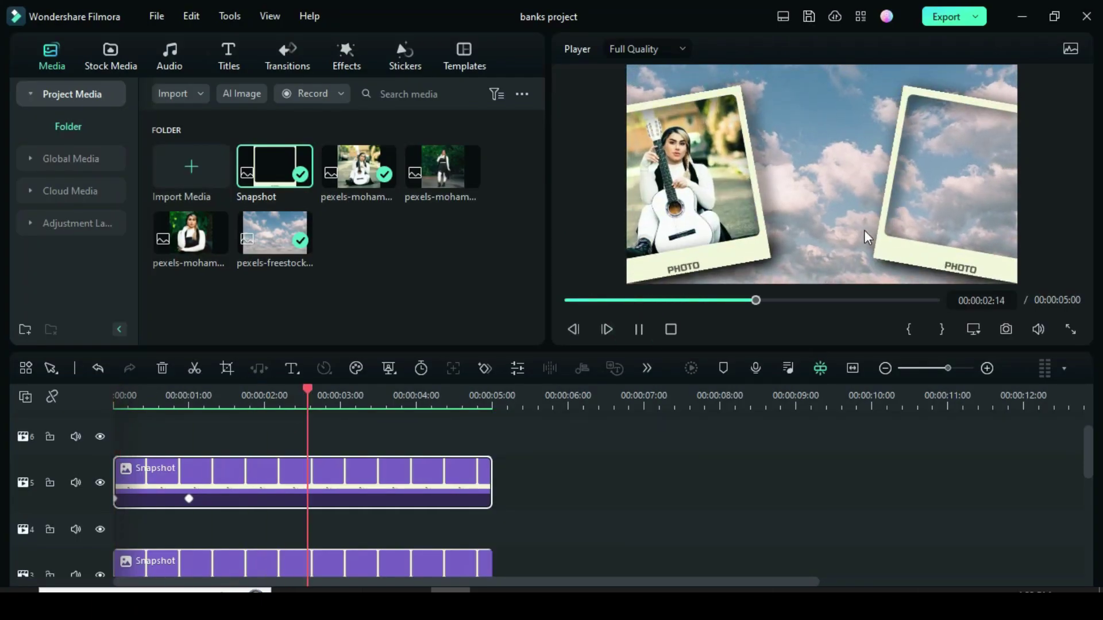
{"action": "left_click", "coordinate": [637, 329]}
Place a standing-woman photo on track 4 at 1 second, trimmed to end with the frames
{"action": "left_click_drag", "start_coordinate": [369, 390], "coordinate": [191, 398]}
{"action": "left_click_drag", "start_coordinate": [443, 168], "coordinate": [215, 533]}
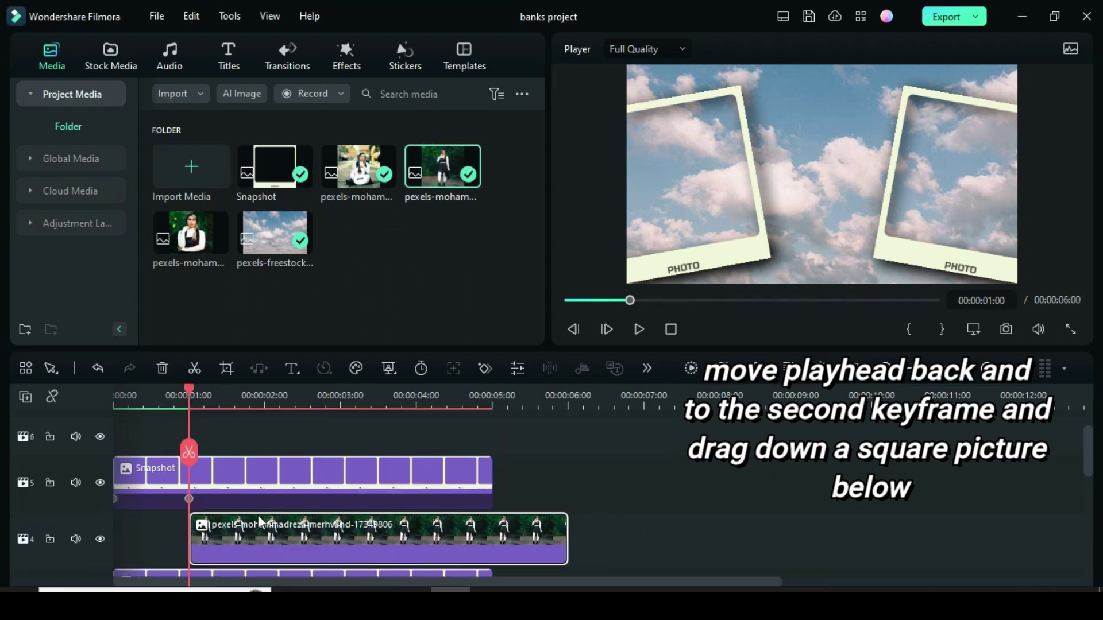
{"action": "scroll", "coordinate": [271, 533], "scroll_direction": "down", "scroll_amount": 1}
{"action": "left_click_drag", "start_coordinate": [565, 520], "coordinate": [492, 520]}
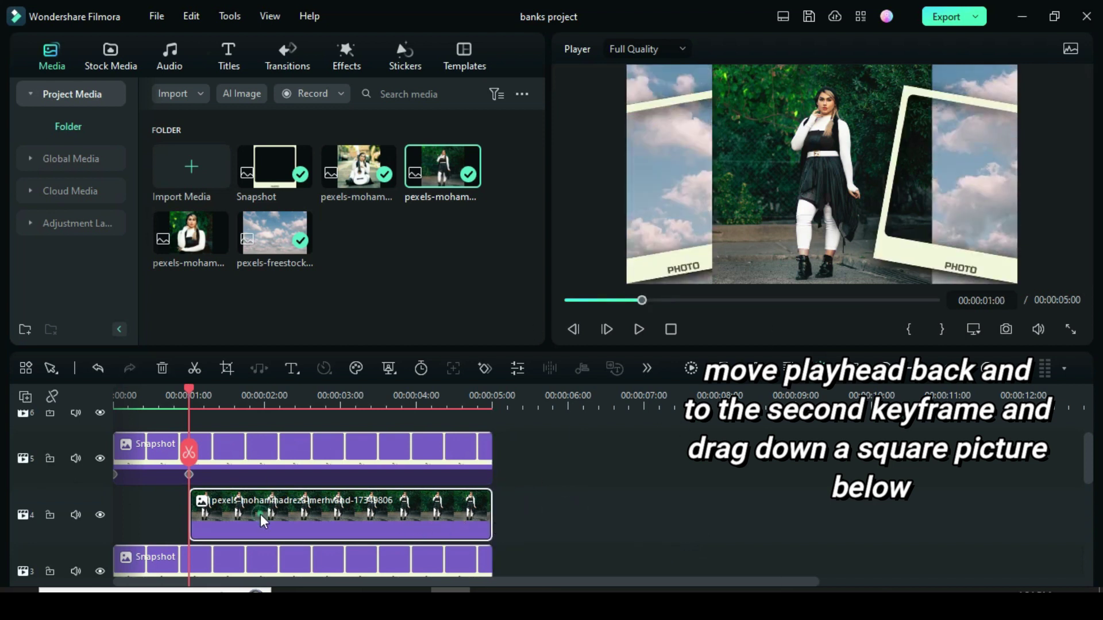
Check the right frame's one-second keyframe and swap in the woman-in-white portrait on track 4
{"action": "left_click_drag", "start_coordinate": [190, 391], "coordinate": [174, 392]}
{"action": "left_click", "coordinate": [205, 463]}
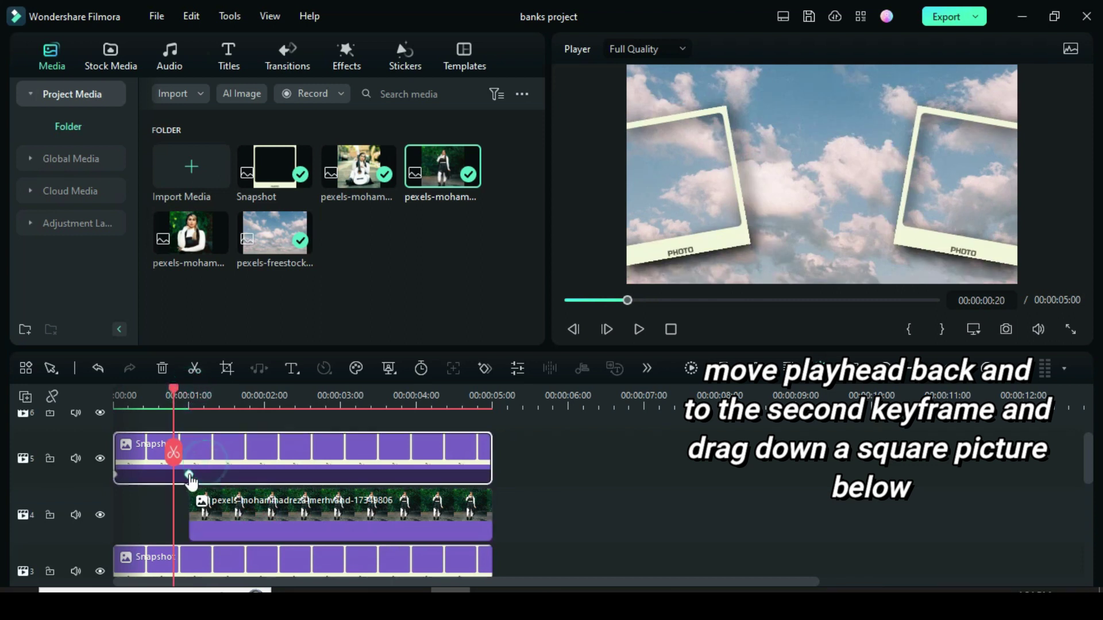
{"action": "left_click", "coordinate": [189, 474]}
{"action": "scroll", "coordinate": [543, 239], "scroll_direction": "up", "scroll_amount": 2}
{"action": "left_click_drag", "start_coordinate": [540, 245], "coordinate": [544, 115]}
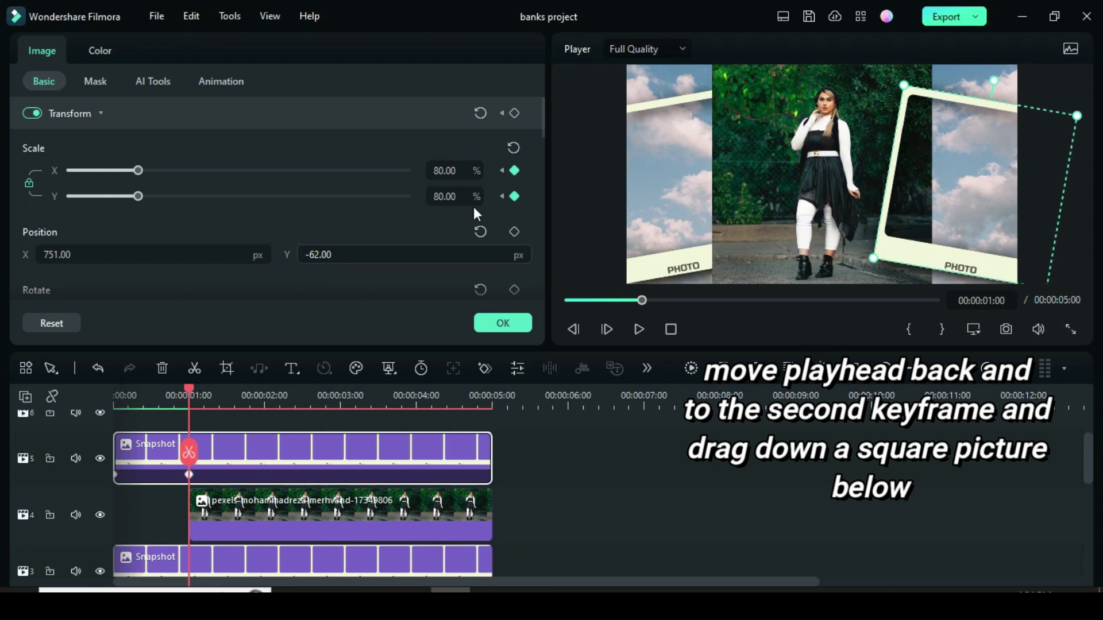
{"action": "scroll", "coordinate": [541, 118], "scroll_direction": "down", "scroll_amount": 2}
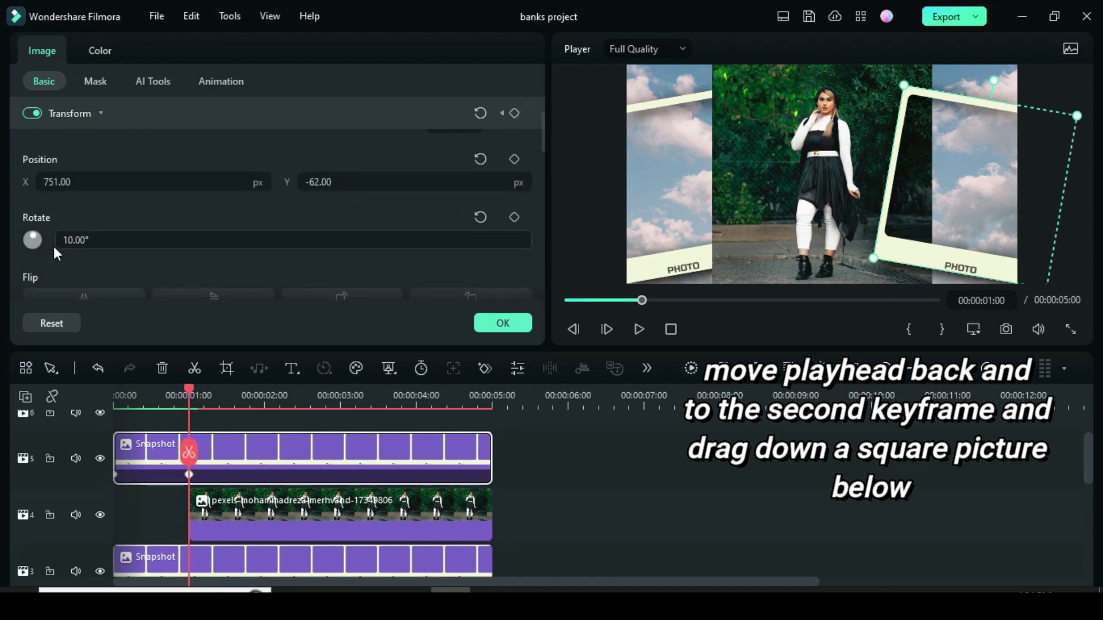
{"action": "left_click", "coordinate": [291, 509]}
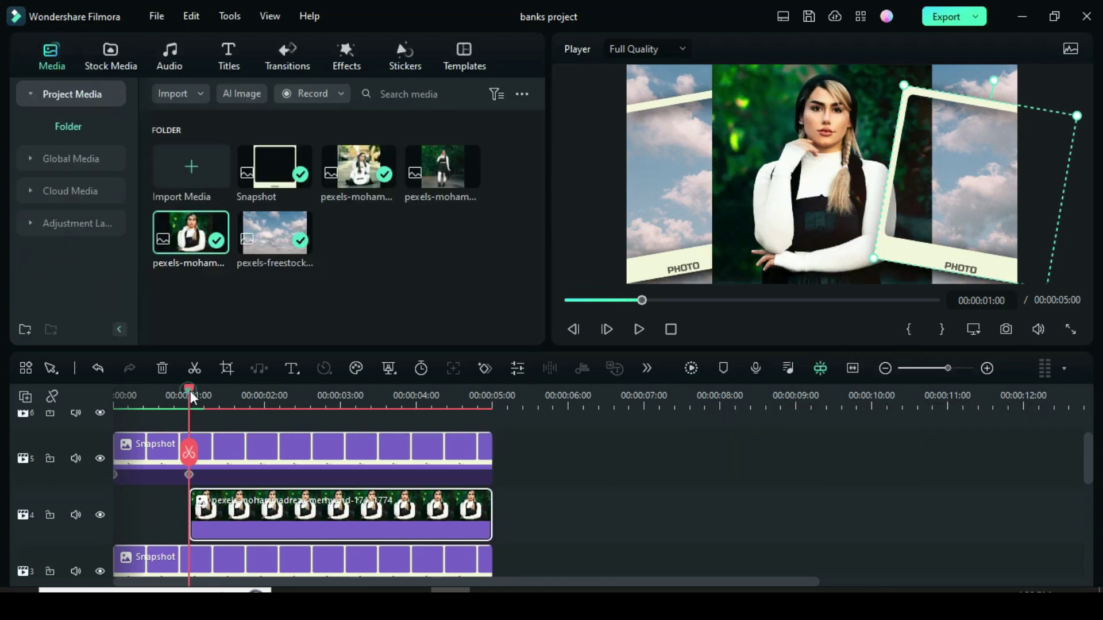
{"action": "left_click_drag", "start_coordinate": [191, 392], "coordinate": [234, 392]}
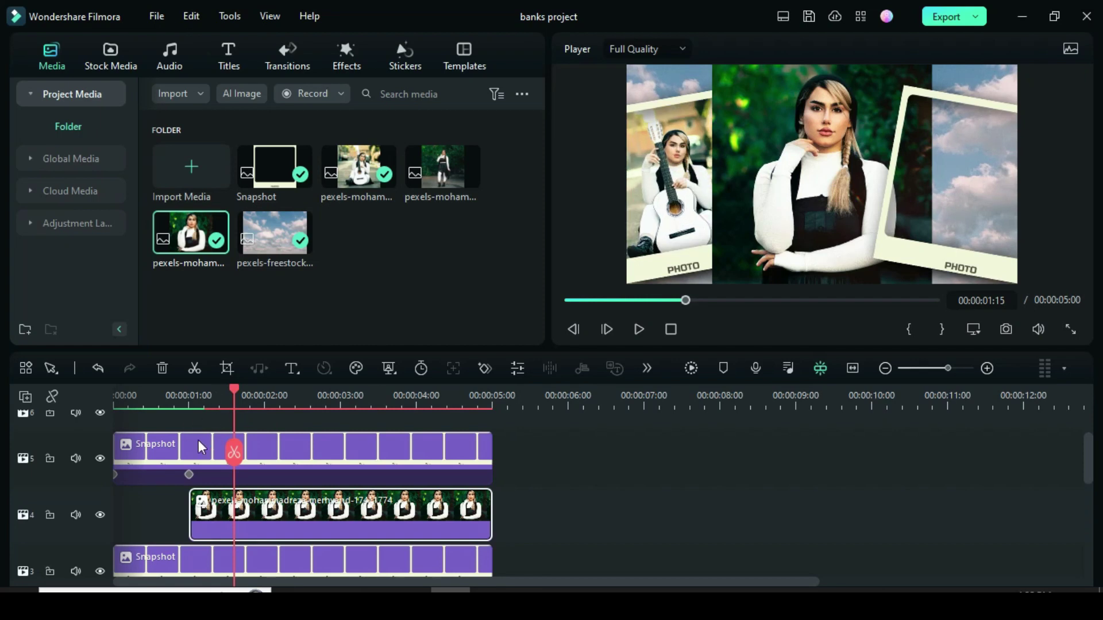
Add a 75% scale keyframe to the woman-in-white portrait
{"action": "double_click", "coordinate": [269, 517]}
{"action": "scroll", "coordinate": [537, 139], "scroll_direction": "up", "scroll_amount": 2}
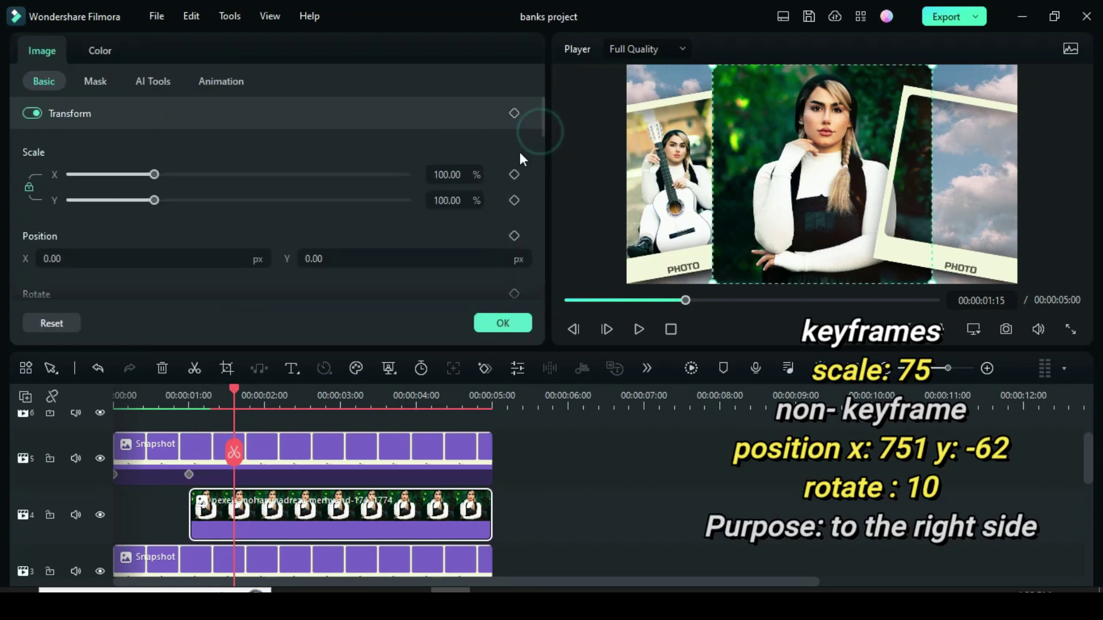
{"action": "left_click", "coordinate": [515, 175]}
{"action": "double_click", "coordinate": [447, 175]}
{"action": "type", "text": "7"}
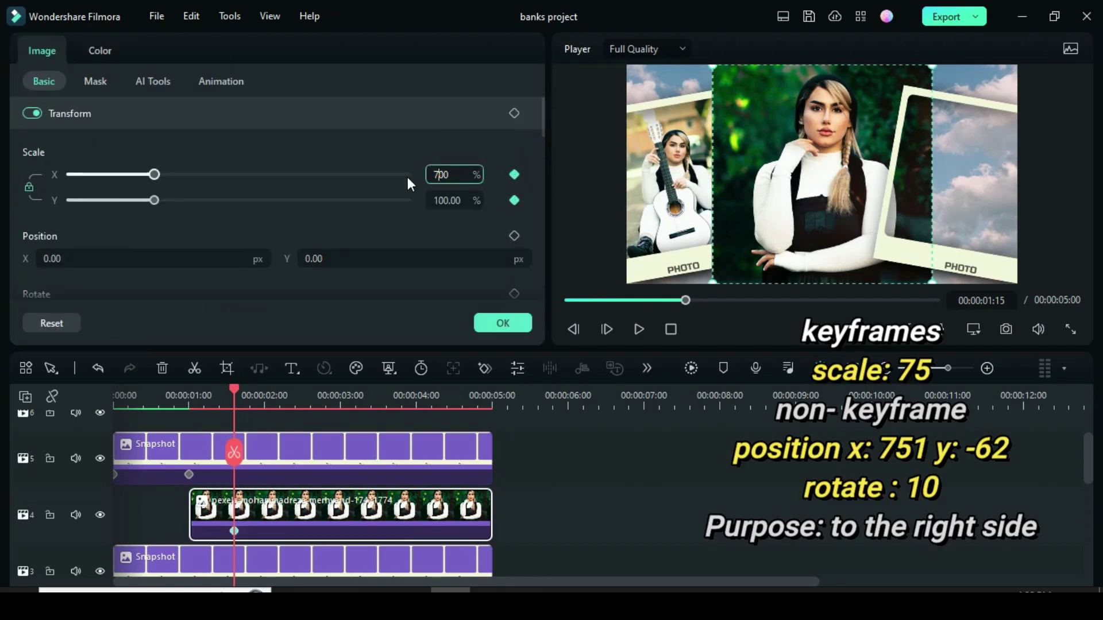
{"action": "type", "text": "5"}
{"action": "left_click", "coordinate": [401, 156]}
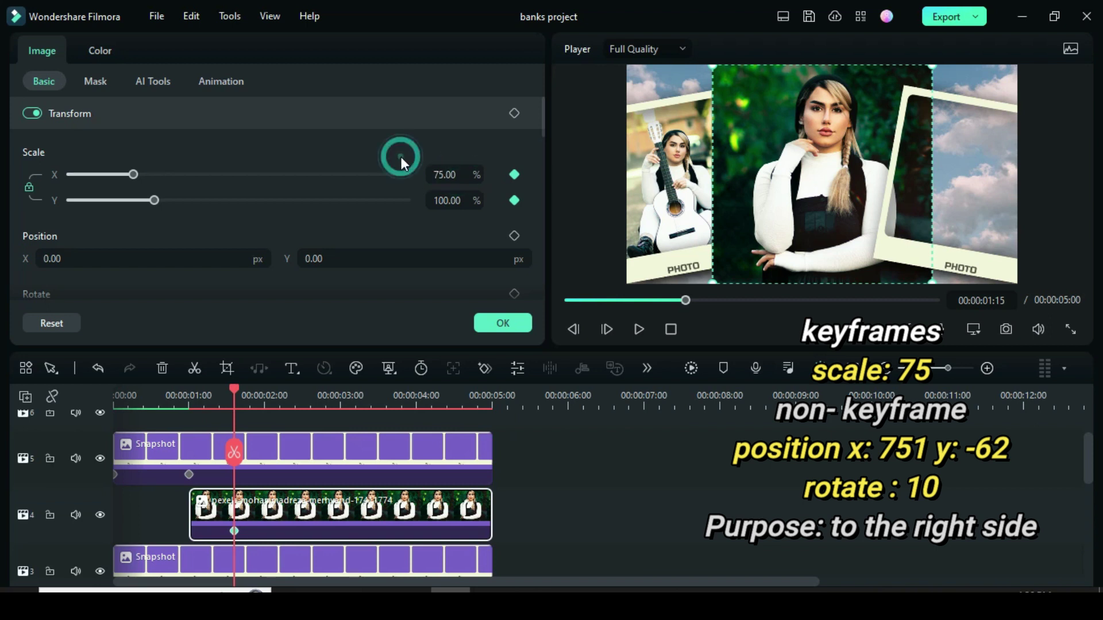
Position the portrait at 751, -62 and rotate it 10°
{"action": "double_click", "coordinate": [99, 259]}
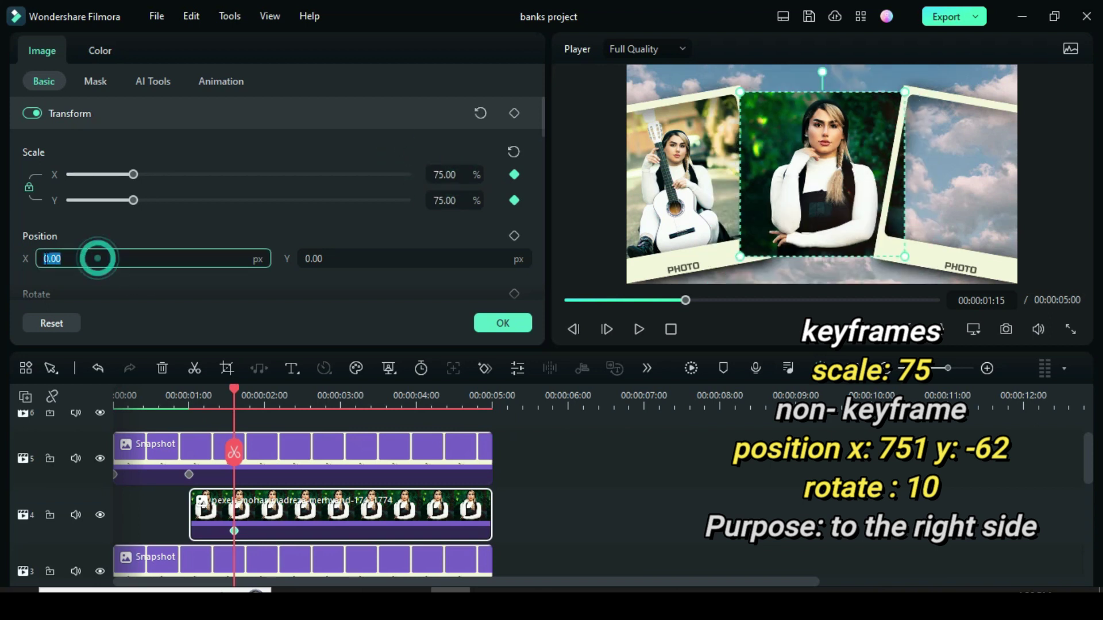
{"action": "type", "text": "751"}
{"action": "left_click", "coordinate": [122, 236]}
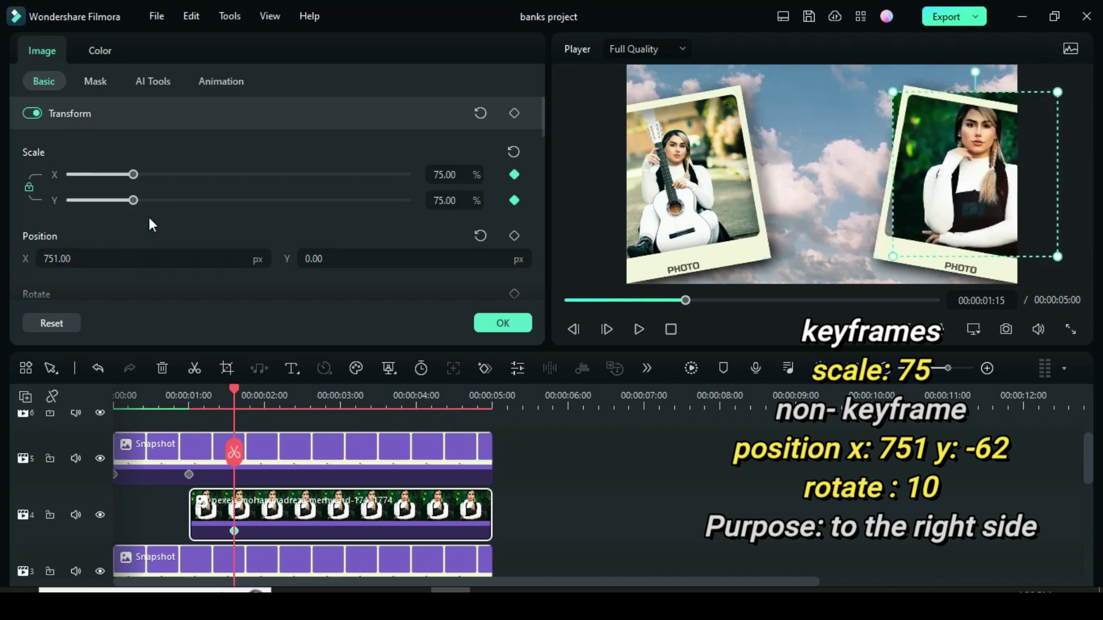
{"action": "double_click", "coordinate": [338, 257]}
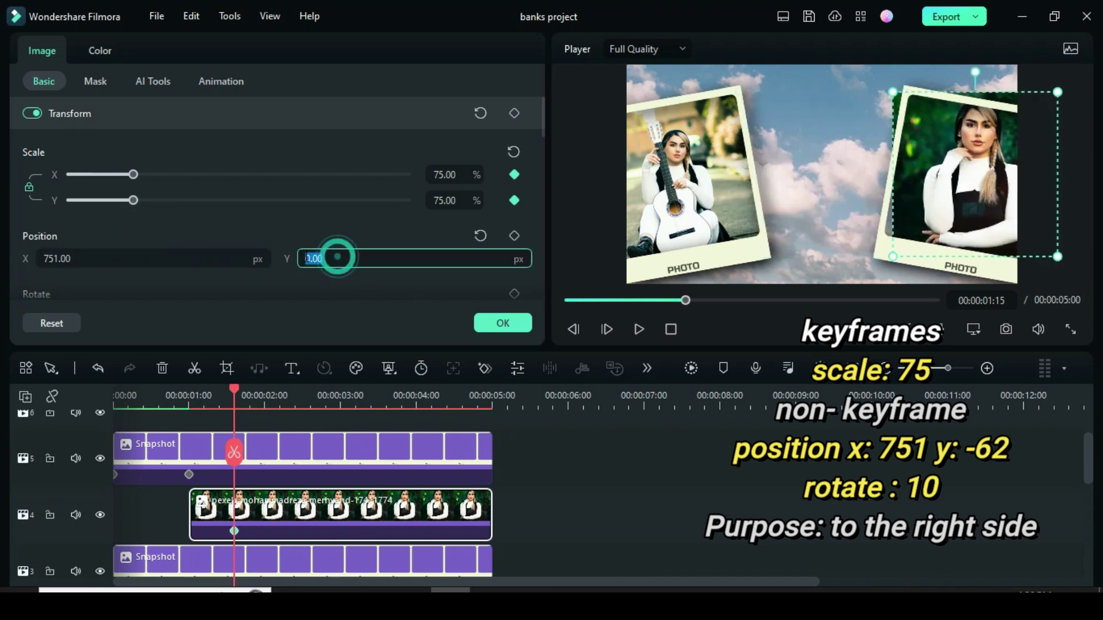
{"action": "left_click", "coordinate": [329, 229]}
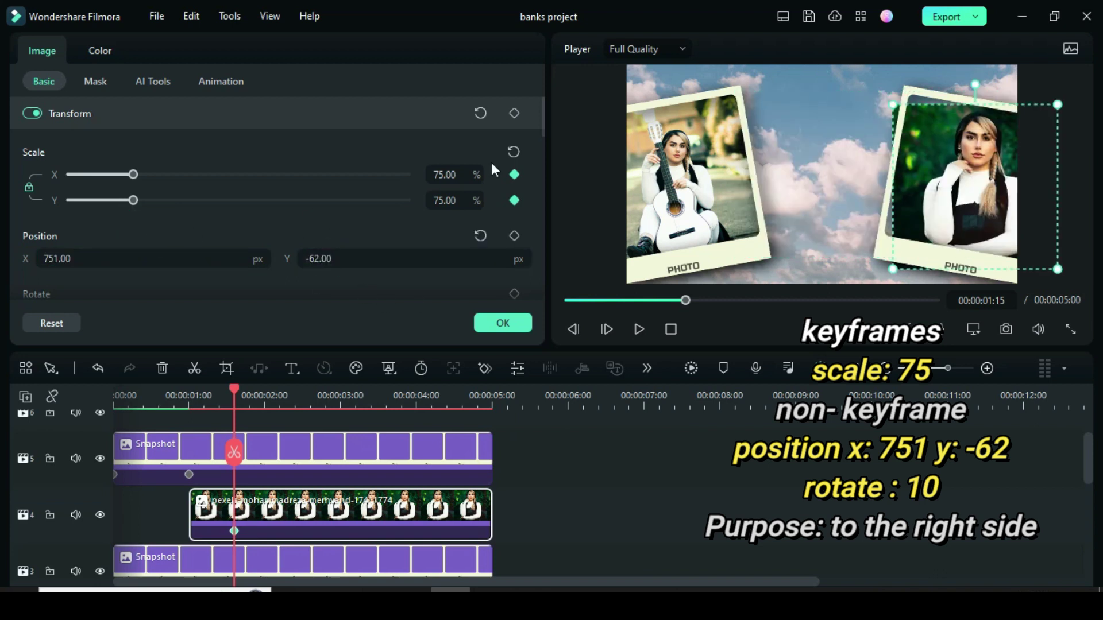
{"action": "left_click_drag", "start_coordinate": [540, 116], "coordinate": [541, 130]}
{"action": "double_click", "coordinate": [91, 224]}
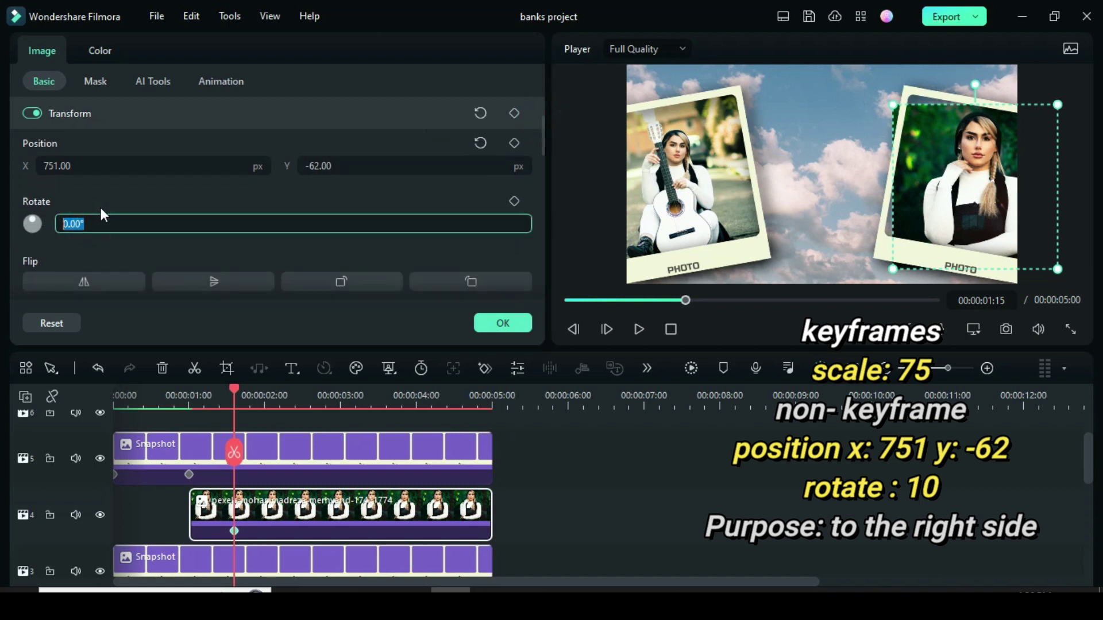
{"action": "type", "text": "10"}
{"action": "key", "text": "Return"}
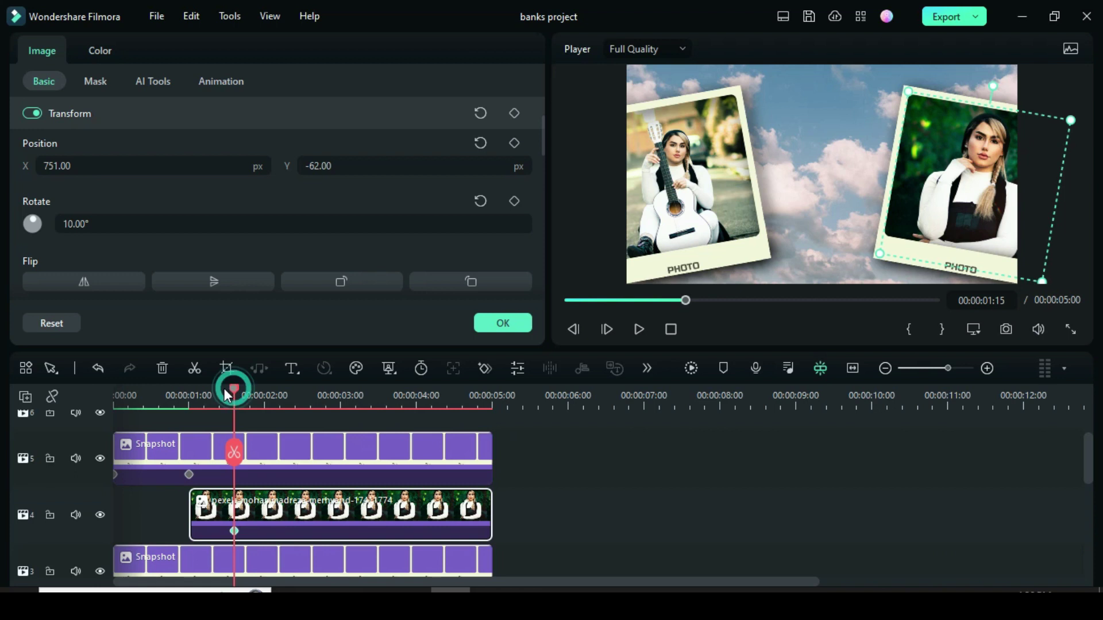
Keyframe the portrait at 0% scale at one second and preview the scale-in
{"action": "left_click_drag", "start_coordinate": [233, 389], "coordinate": [189, 391]}
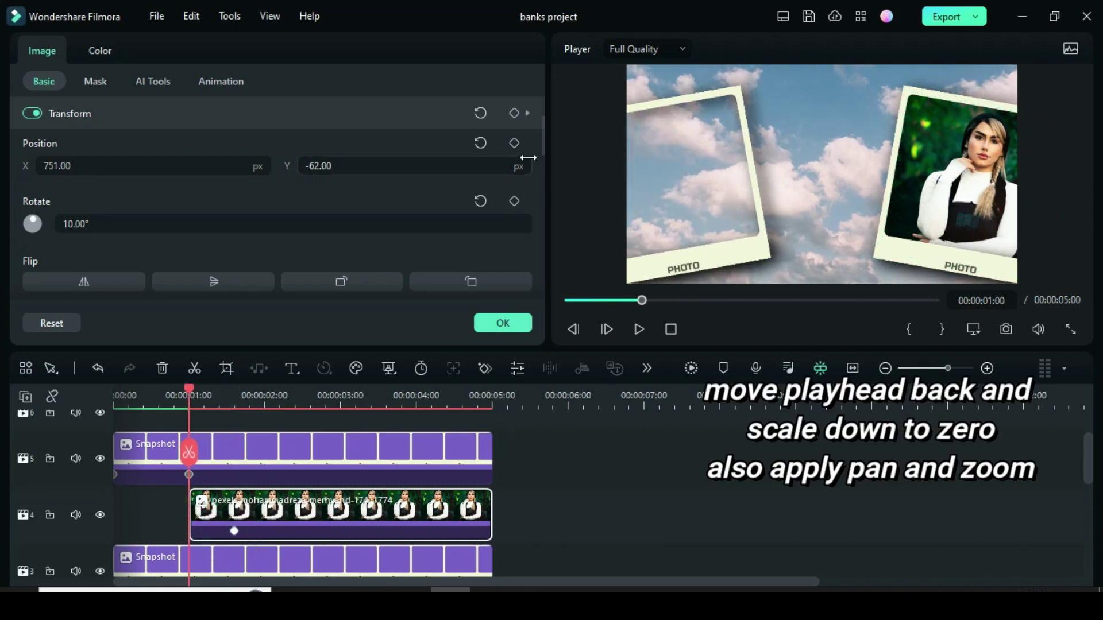
{"action": "scroll", "coordinate": [540, 119], "scroll_direction": "up", "scroll_amount": 3}
{"action": "left_click", "coordinate": [514, 174]}
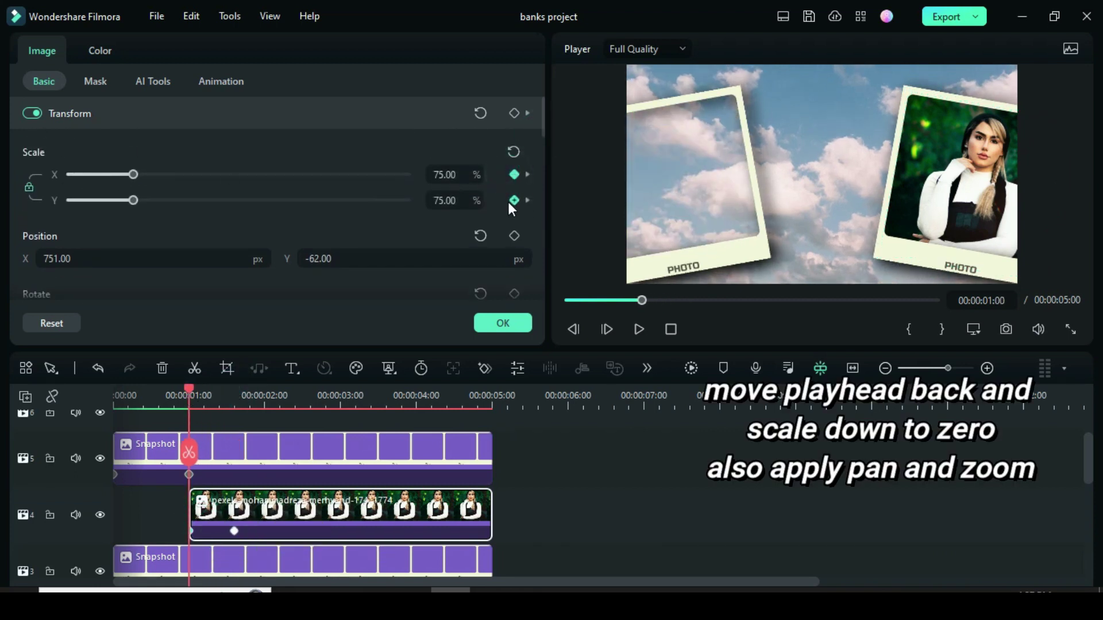
{"action": "left_click", "coordinate": [444, 174]}
{"action": "type", "text": "0"}
{"action": "left_click", "coordinate": [384, 153]}
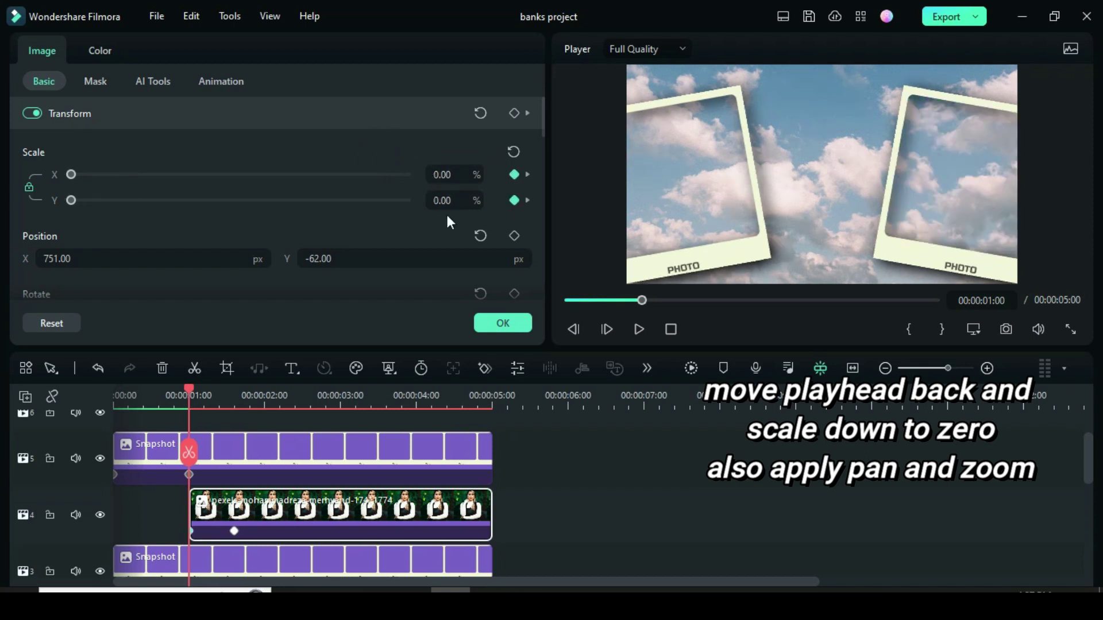
{"action": "left_click", "coordinate": [566, 301]}
{"action": "left_click", "coordinate": [639, 329]}
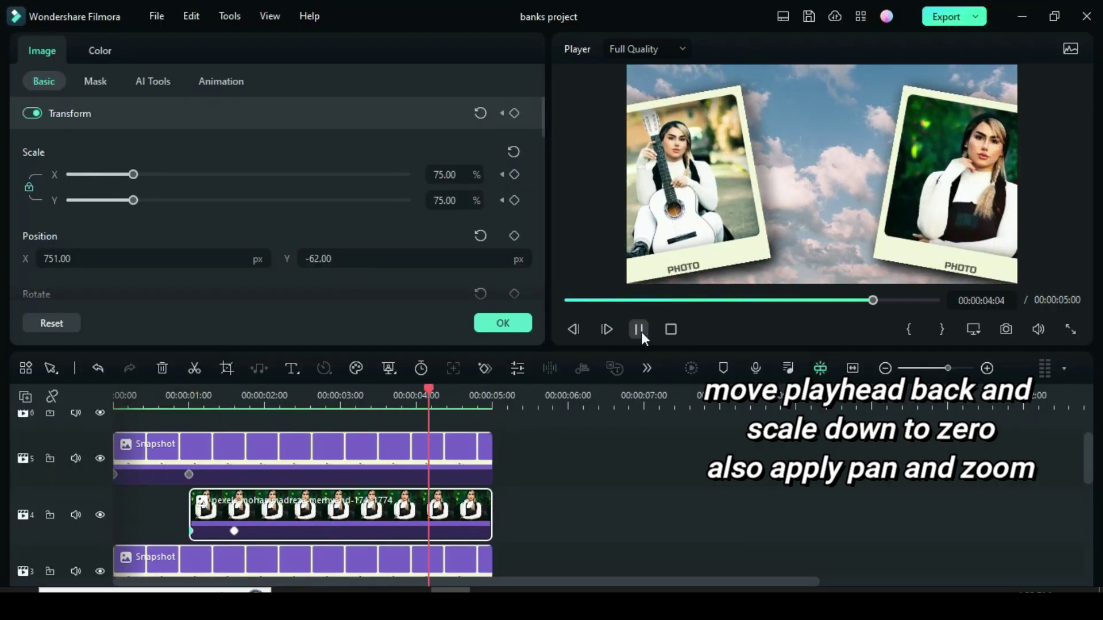
{"action": "left_click", "coordinate": [639, 329]}
Apply a pan-and-zoom with an enlarged End box to the portrait and render a preview
{"action": "left_click", "coordinate": [226, 368]}
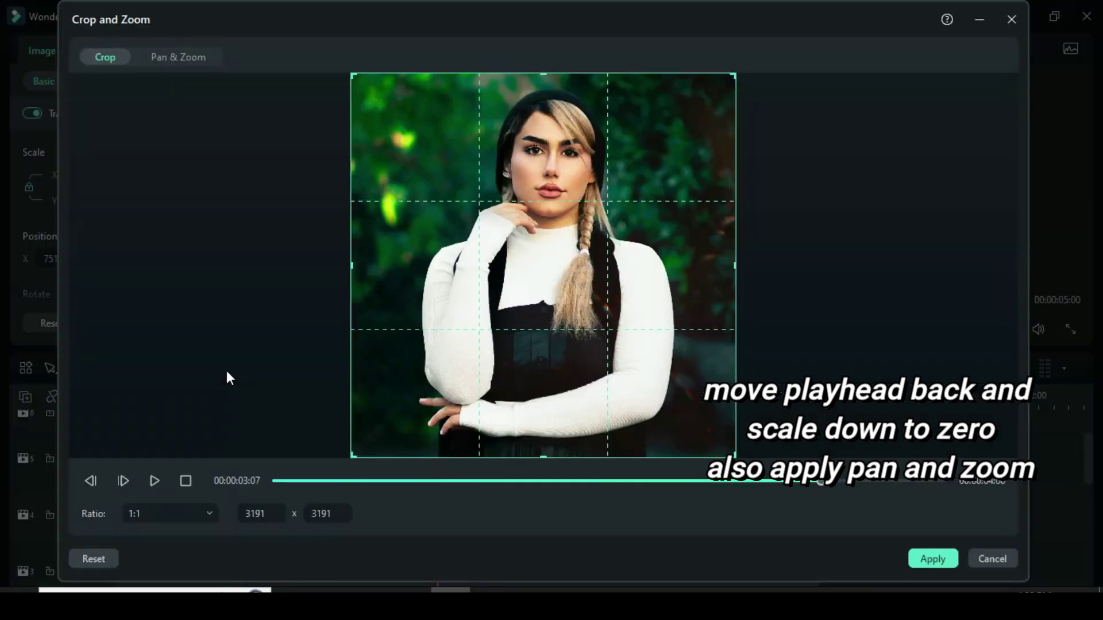
{"action": "left_click", "coordinate": [161, 58]}
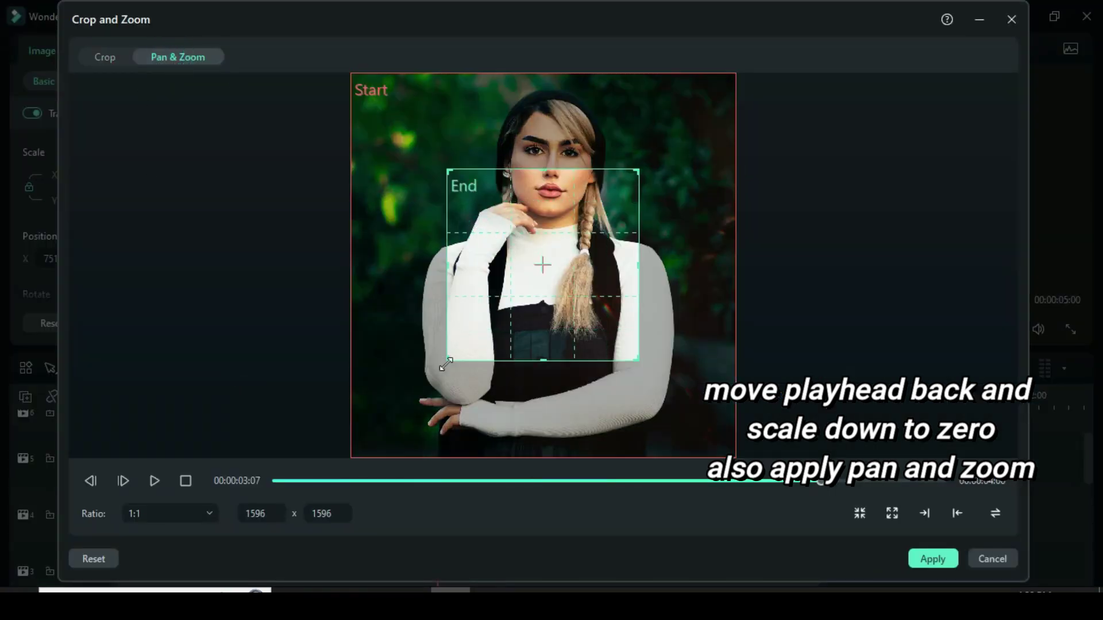
{"action": "left_click_drag", "start_coordinate": [446, 364], "coordinate": [392, 416]}
{"action": "left_click_drag", "start_coordinate": [637, 167], "coordinate": [697, 81]}
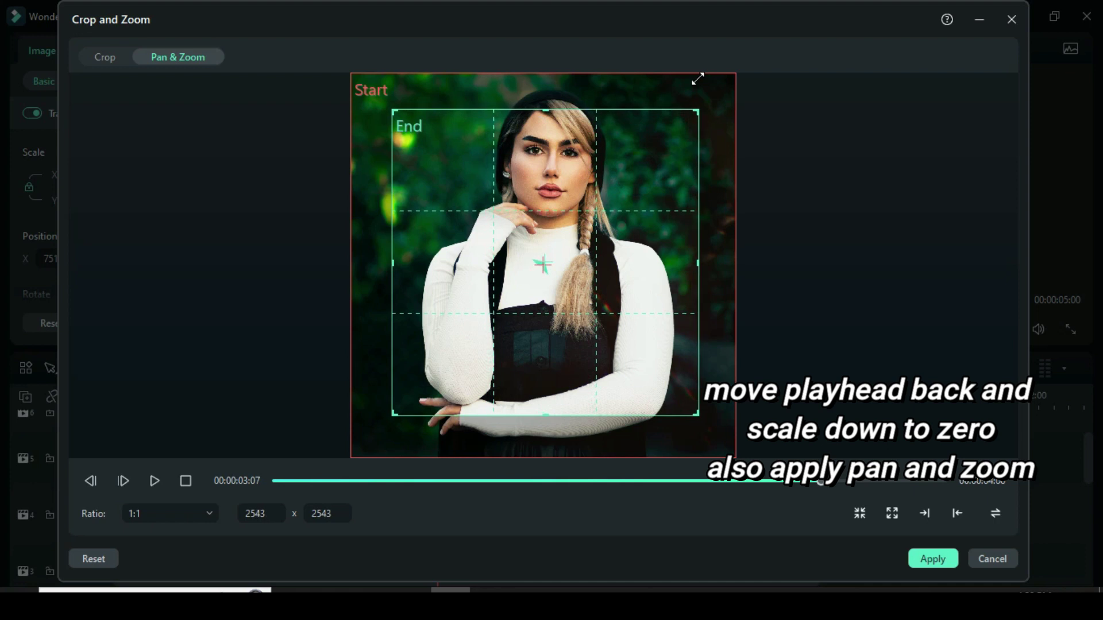
{"action": "left_click_drag", "start_coordinate": [624, 185], "coordinate": [622, 182]}
{"action": "left_click", "coordinate": [932, 559]}
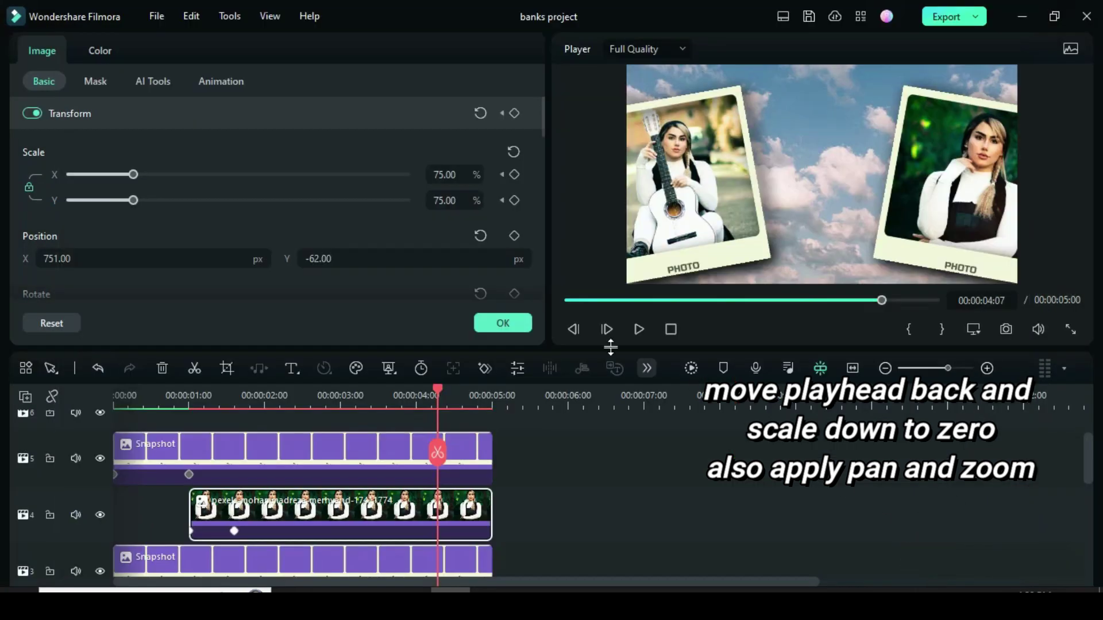
{"action": "left_click", "coordinate": [568, 299]}
{"action": "left_click", "coordinate": [691, 368]}
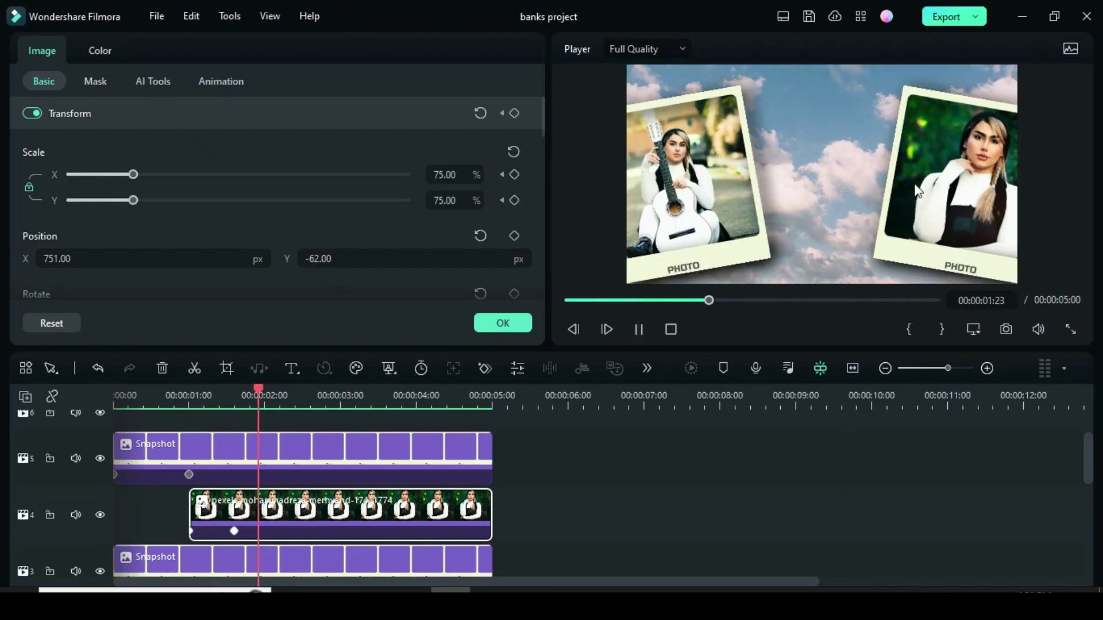
Add a new video track 7 and place the Snapshot frame onto it
{"action": "left_click", "coordinate": [566, 298]}
{"action": "left_click", "coordinate": [526, 322]}
{"action": "scroll", "coordinate": [316, 477], "scroll_direction": "up", "scroll_amount": 2}
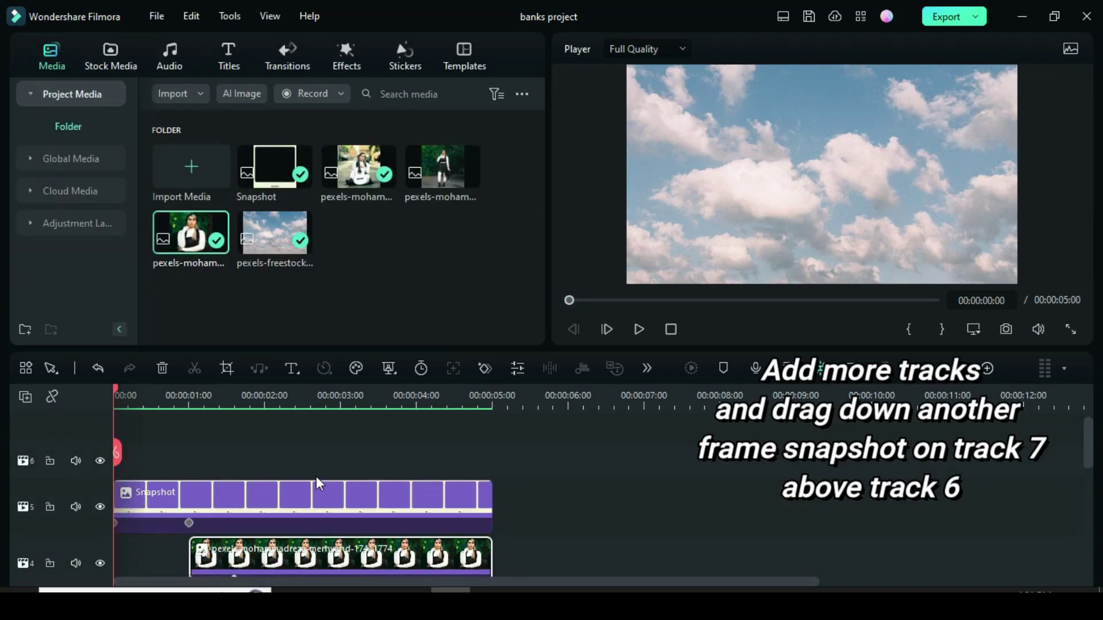
{"action": "left_click", "coordinate": [26, 397]}
{"action": "left_click", "coordinate": [63, 423]}
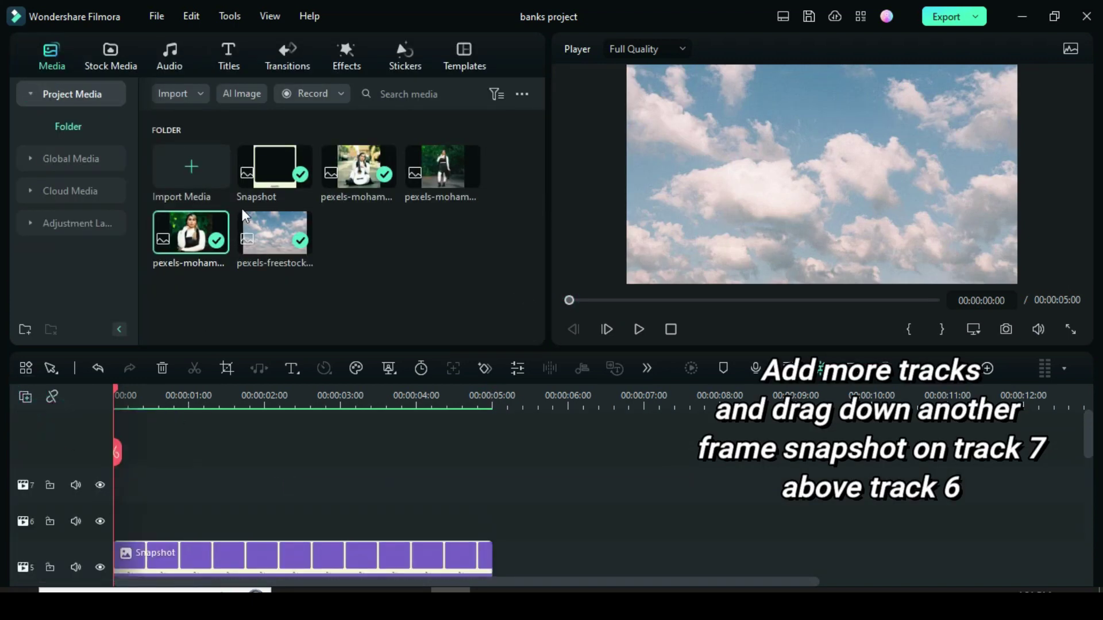
{"action": "left_click_drag", "start_coordinate": [279, 152], "coordinate": [234, 497]}
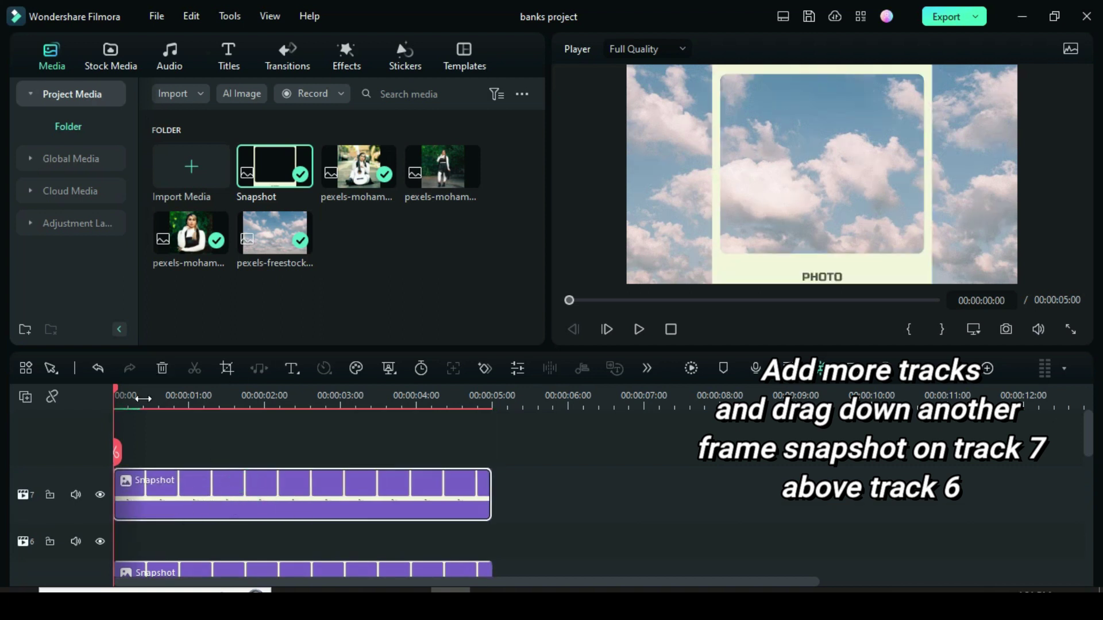
Keyframe the new Snapshot frame at 90% scale at the one-second mark
{"action": "left_click_drag", "start_coordinate": [119, 388], "coordinate": [188, 394]}
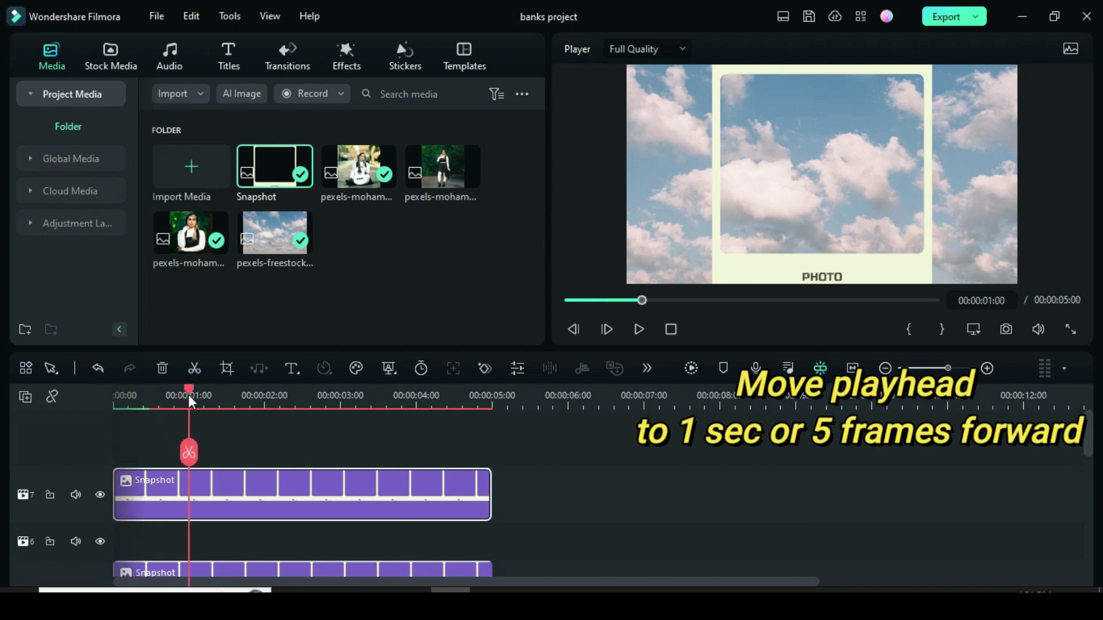
{"action": "double_click", "coordinate": [236, 492]}
{"action": "left_click", "coordinate": [514, 175]}
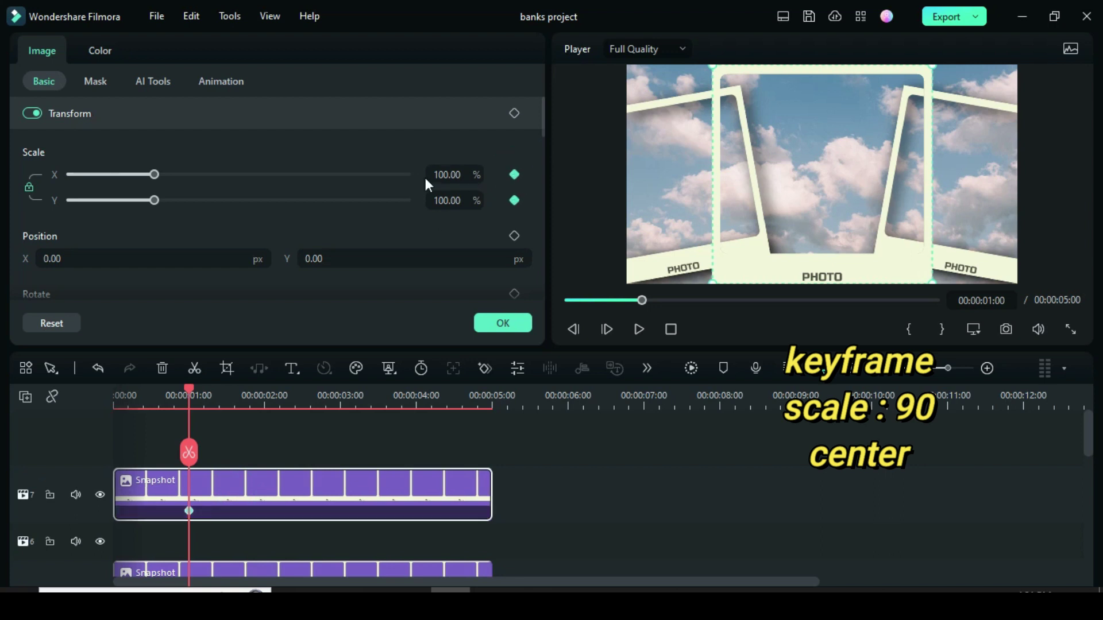
{"action": "left_click", "coordinate": [447, 175]}
{"action": "type", "text": "90"}
{"action": "key", "text": "Return"}
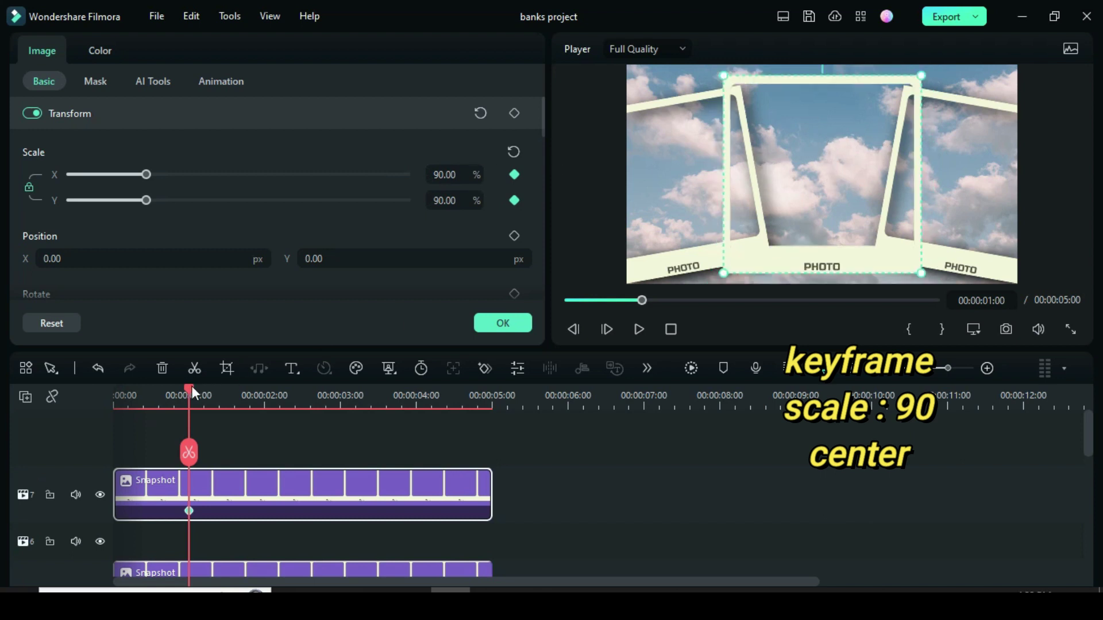
Set the frame's scale to 0 at the start of the timeline so it vanishes
{"action": "left_click_drag", "start_coordinate": [191, 387], "coordinate": [108, 397]}
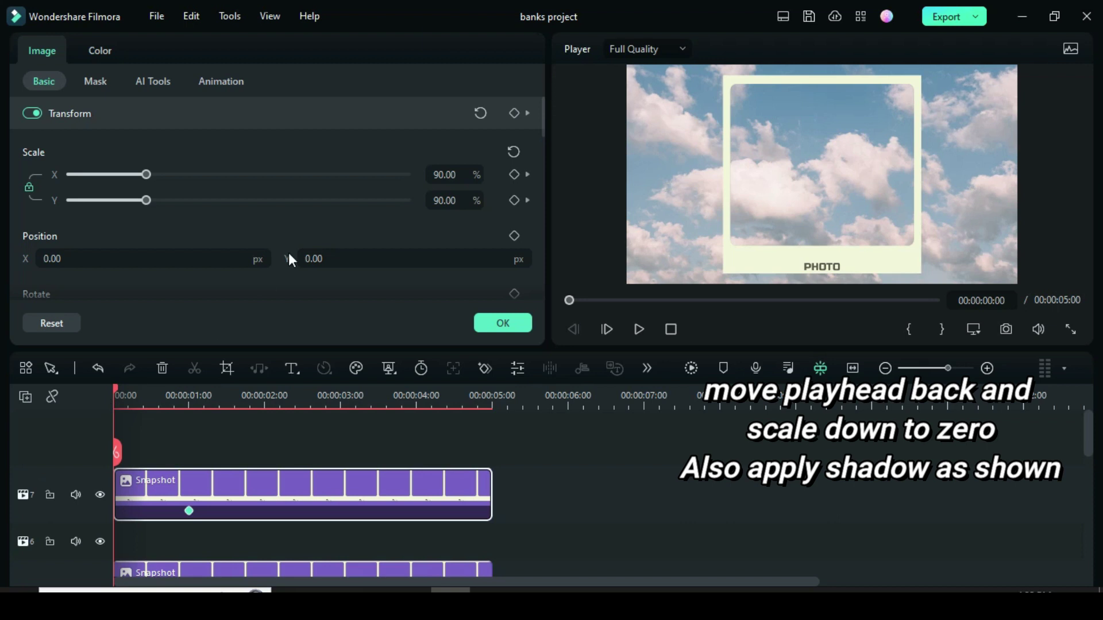
{"action": "left_click", "coordinate": [459, 173]}
{"action": "type", "text": "0"}
{"action": "key", "text": "Return"}
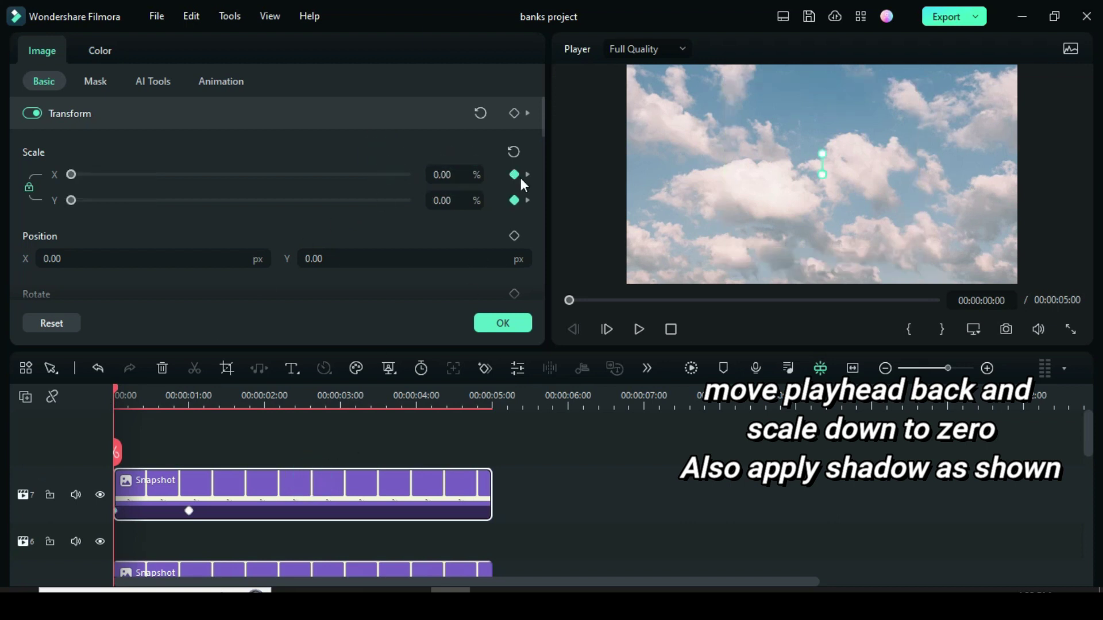
Give the frame a black drop shadow with distance 4 and opacity 100
{"action": "left_click_drag", "start_coordinate": [542, 118], "coordinate": [543, 240]}
{"action": "left_click", "coordinate": [35, 178]}
{"action": "left_click", "coordinate": [56, 173]}
{"action": "left_click", "coordinate": [35, 275]}
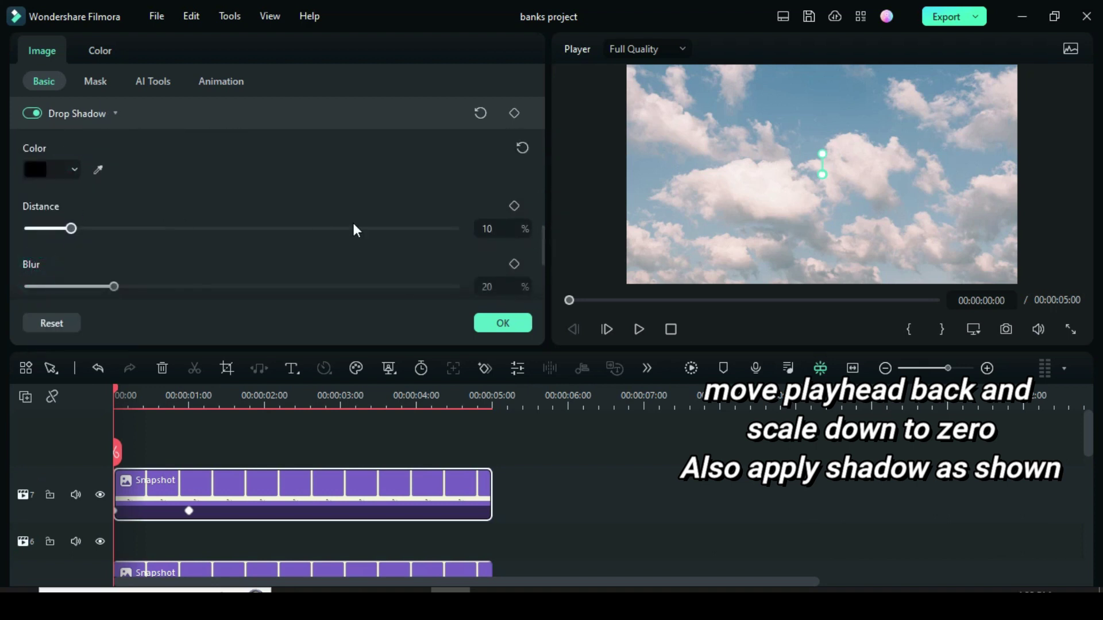
{"action": "double_click", "coordinate": [486, 228]}
{"action": "type", "text": "4"}
{"action": "key", "text": "Return"}
{"action": "scroll", "coordinate": [528, 238], "scroll_direction": "down", "scroll_amount": 3}
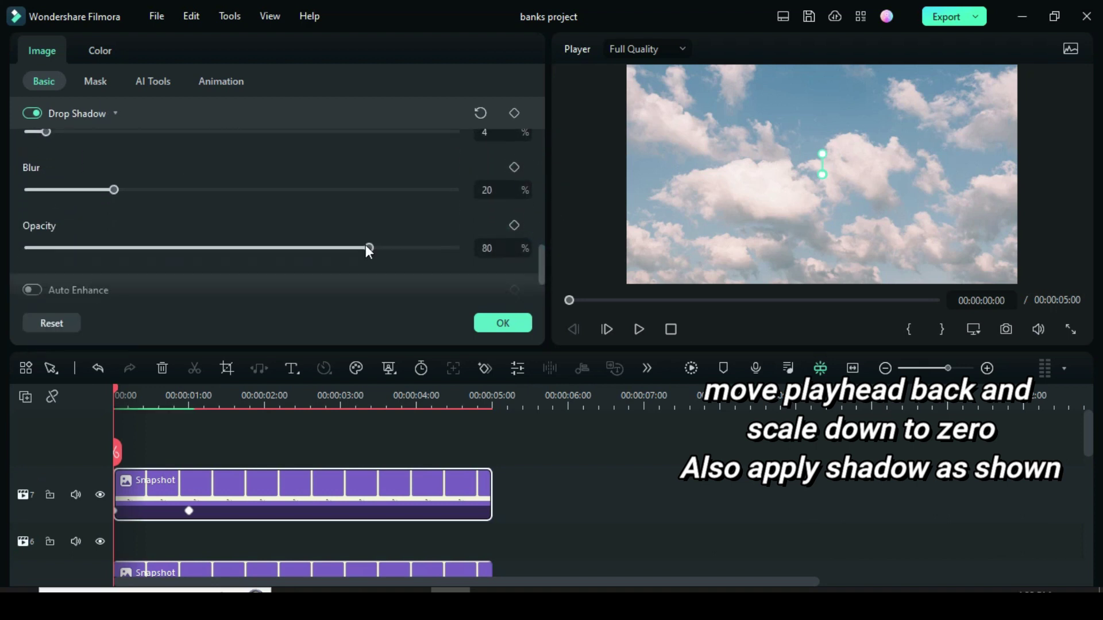
{"action": "type", "text": "100"}
{"action": "key", "text": "Return"}
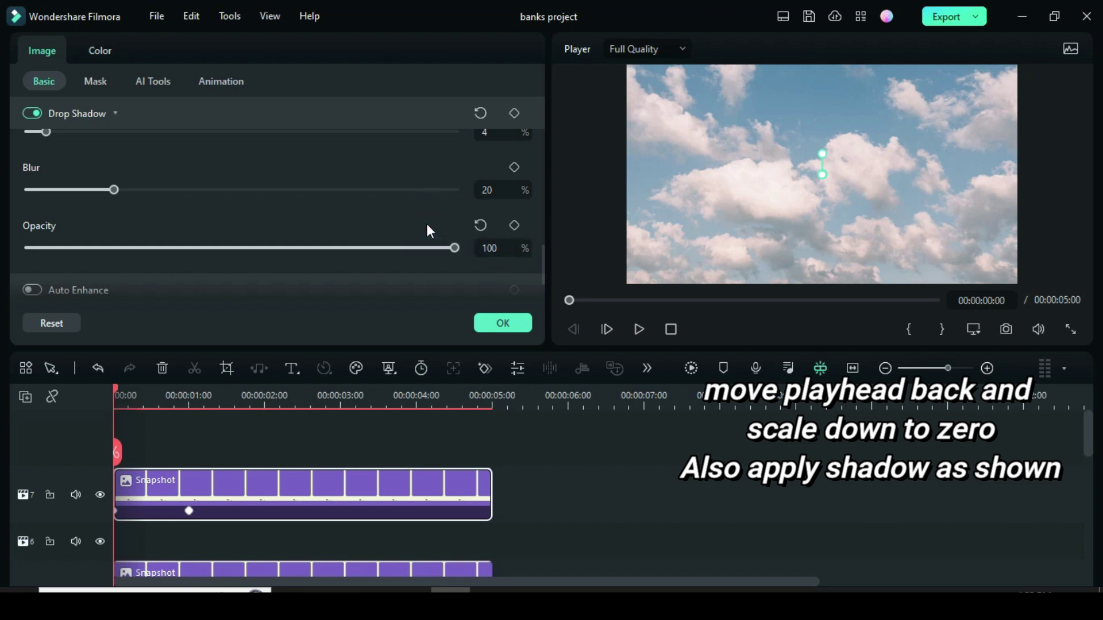
Render the preview, play the animation and pause it partway
{"action": "left_click", "coordinate": [495, 325]}
{"action": "left_click", "coordinate": [691, 369]}
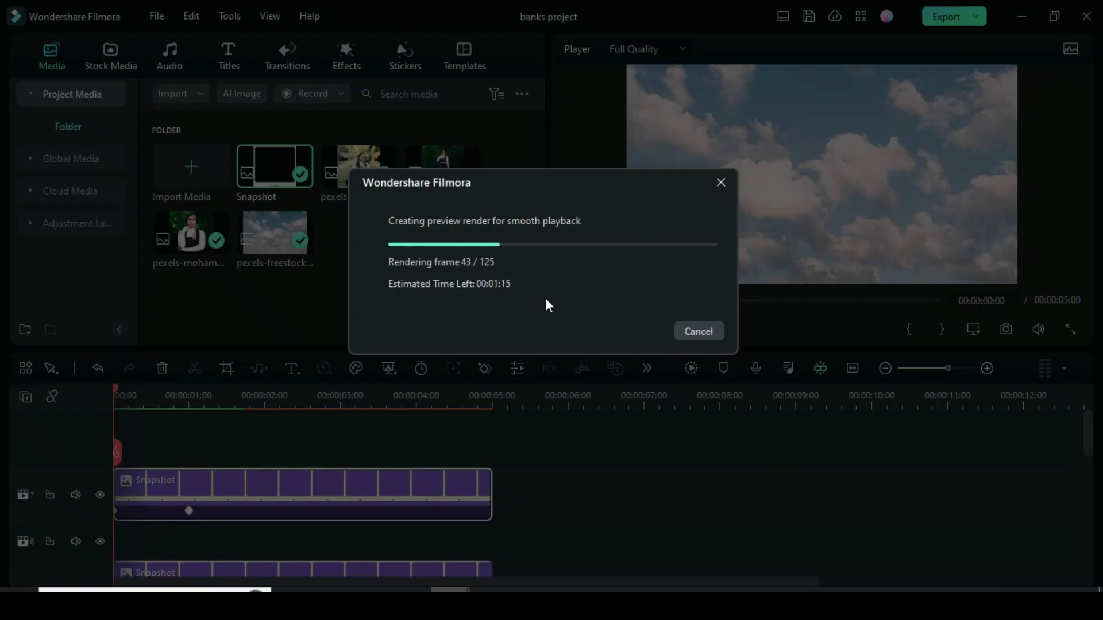
{"action": "left_click", "coordinate": [639, 330]}
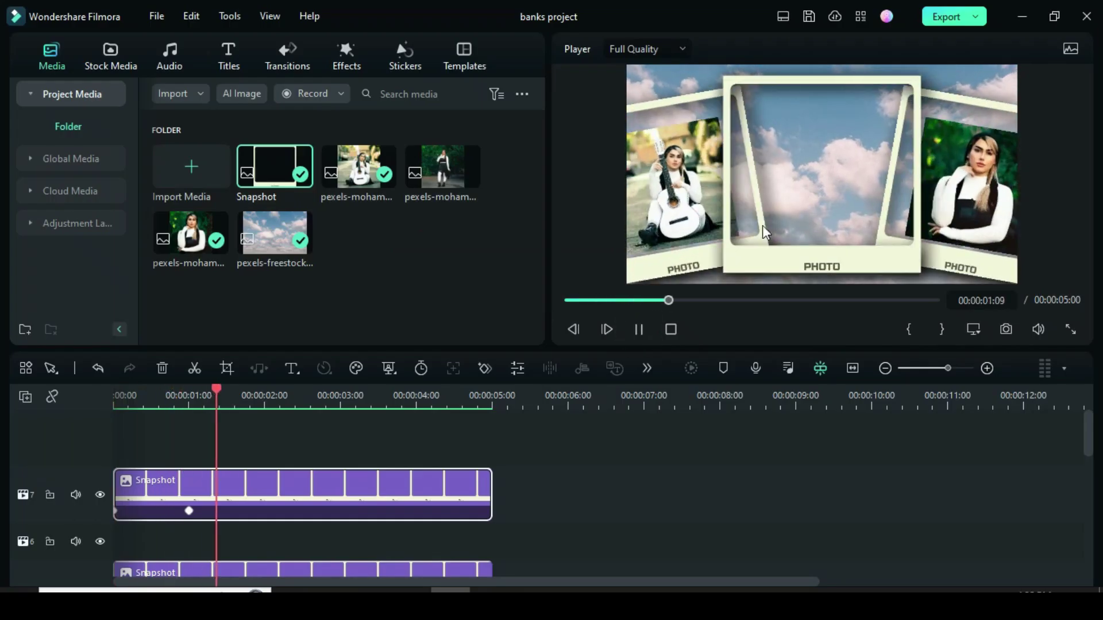
{"action": "left_click", "coordinate": [639, 328]}
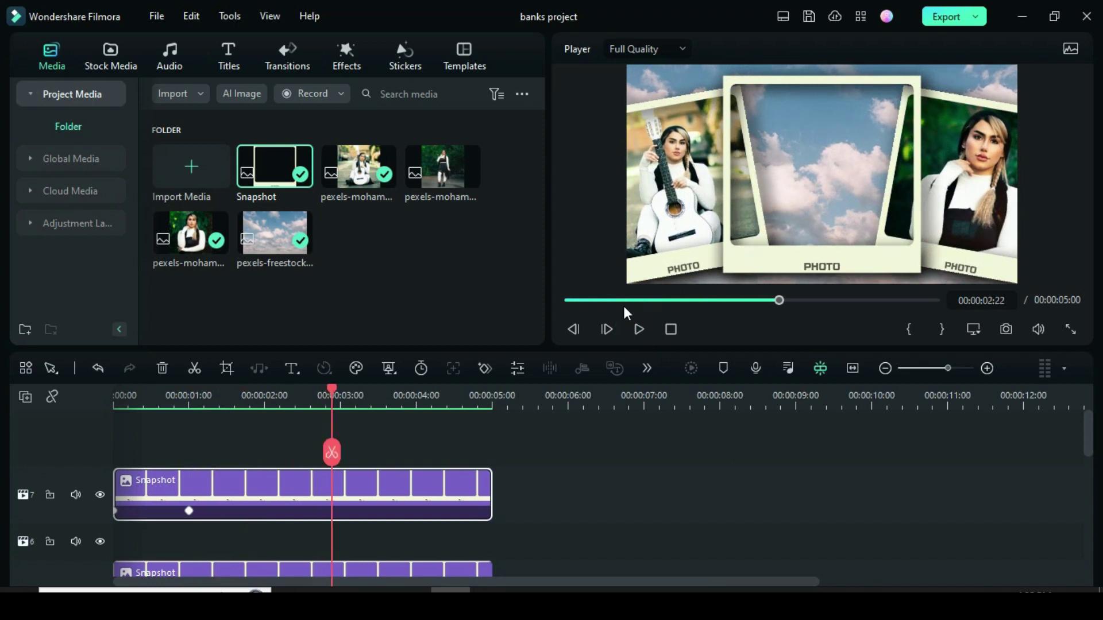
Place the portrait photo on track 6 at 1 second, trimmed to end at 5 seconds
{"action": "left_click_drag", "start_coordinate": [338, 390], "coordinate": [188, 398]}
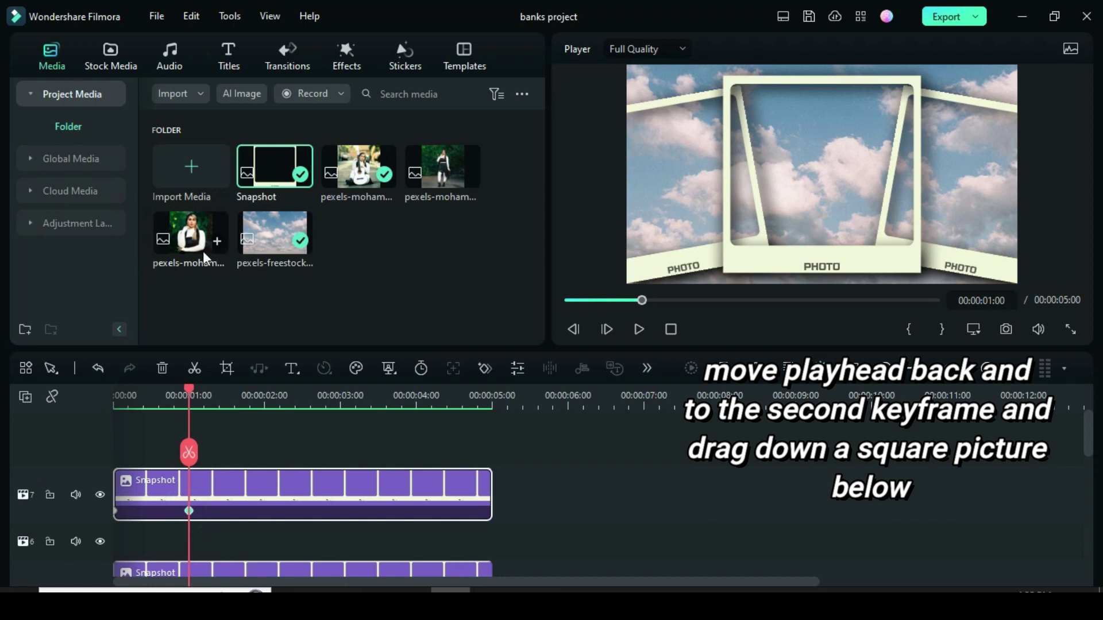
{"action": "left_click_drag", "start_coordinate": [189, 229], "coordinate": [201, 537]}
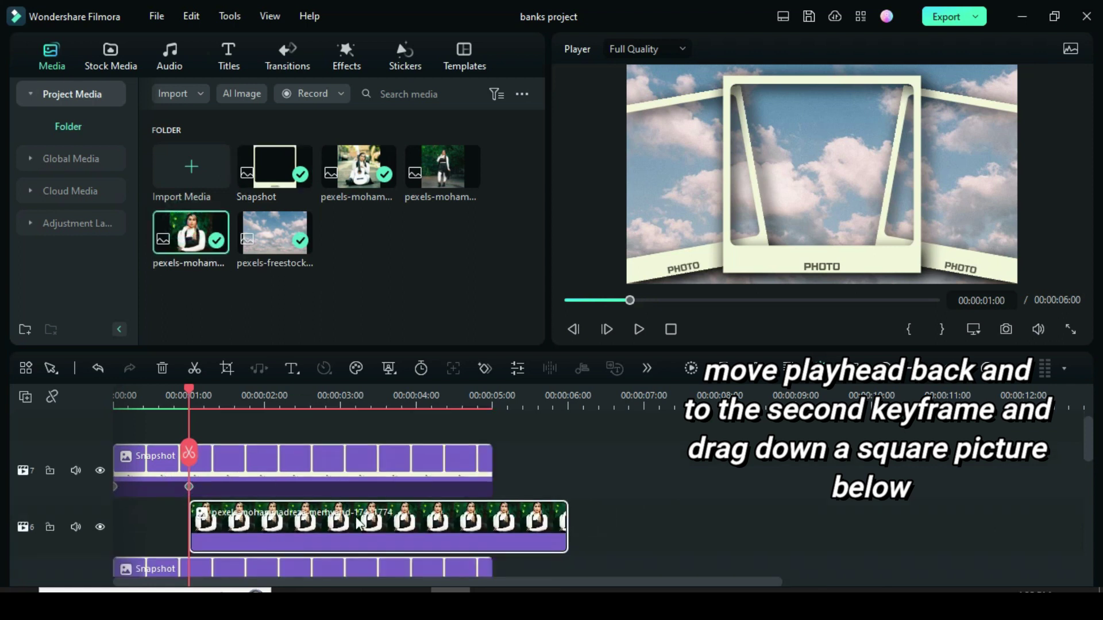
{"action": "left_click_drag", "start_coordinate": [565, 524], "coordinate": [488, 542]}
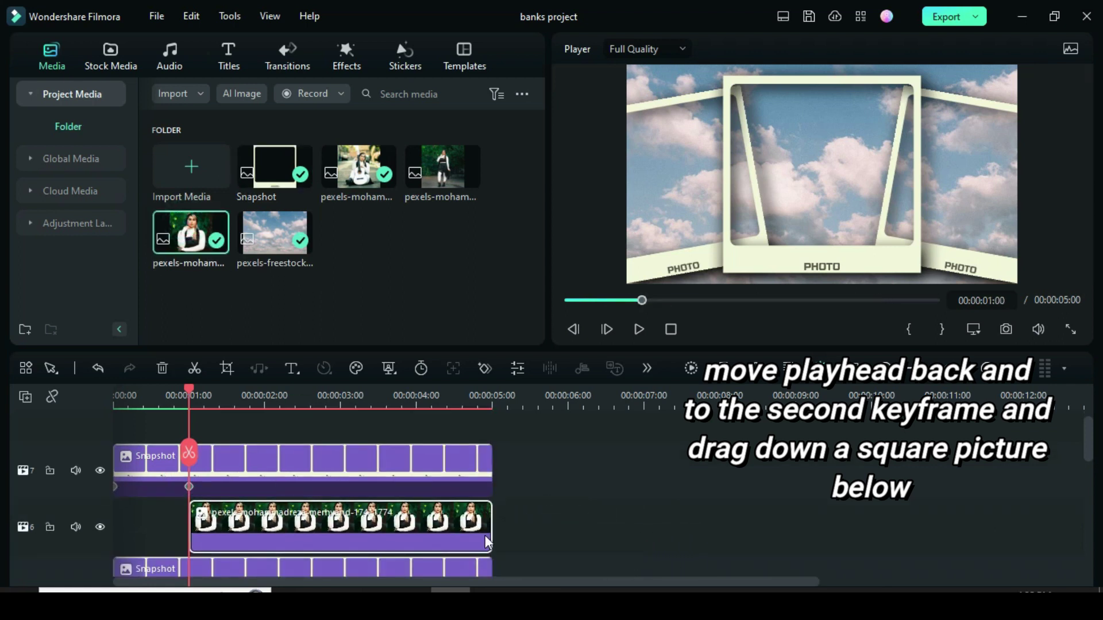
{"action": "left_click", "coordinate": [352, 530]}
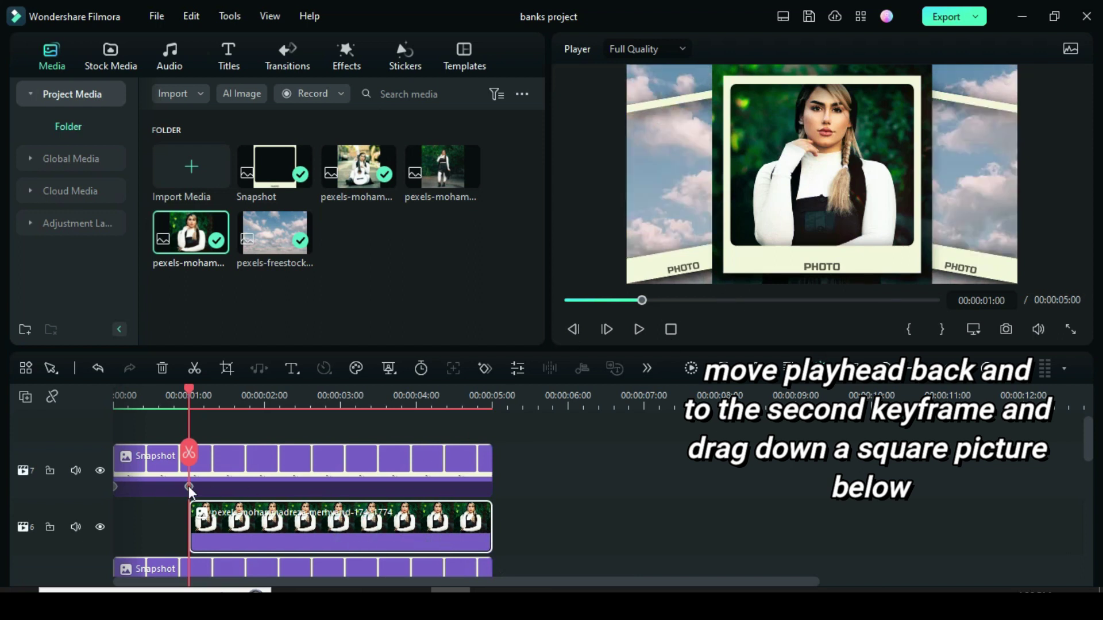
{"action": "left_click", "coordinate": [216, 477]}
{"action": "double_click", "coordinate": [192, 488]}
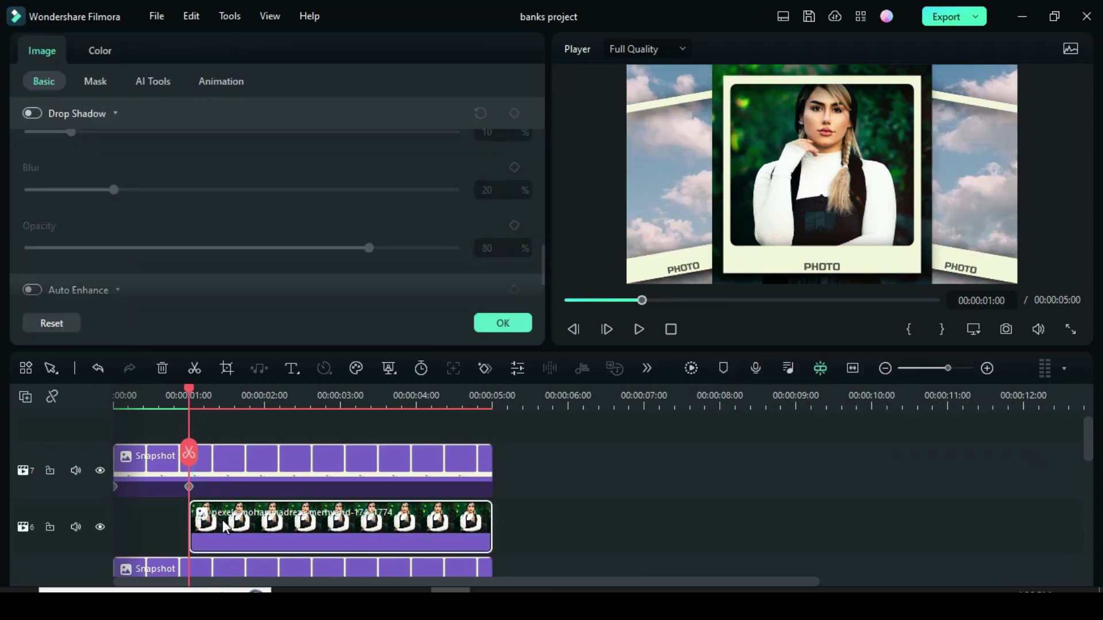
{"action": "scroll", "coordinate": [539, 263], "scroll_direction": "up", "scroll_amount": 5}
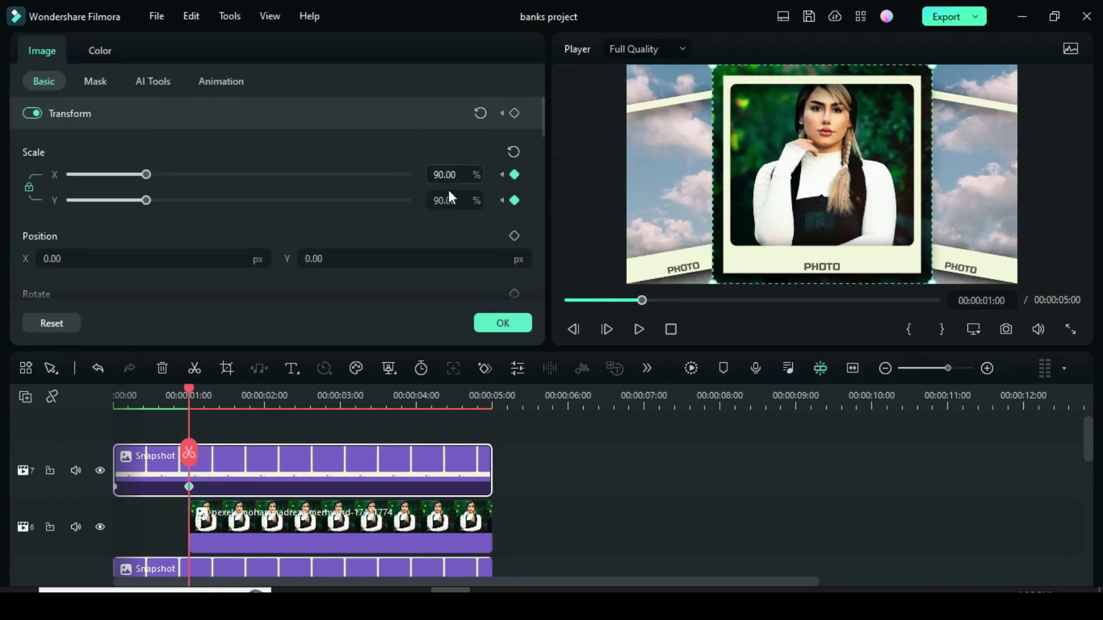
{"action": "left_click", "coordinate": [270, 527]}
Set the photo's scale to 85% at 1 second 15 frames and keyframe it
{"action": "left_click_drag", "start_coordinate": [192, 391], "coordinate": [234, 392]}
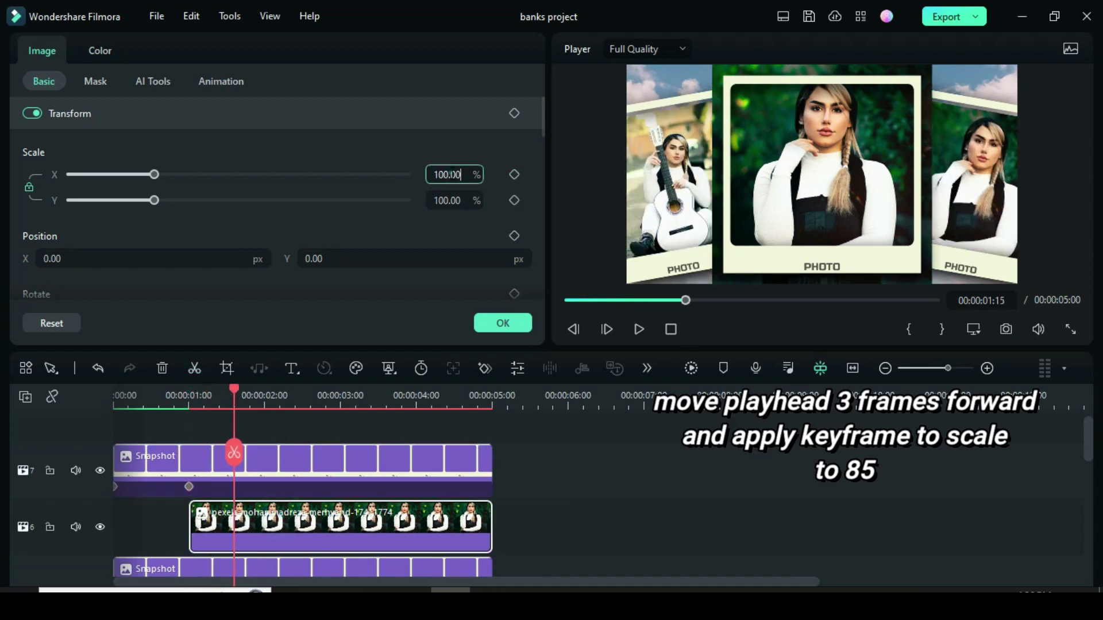
{"action": "double_click", "coordinate": [454, 174]}
{"action": "type", "text": "85"}
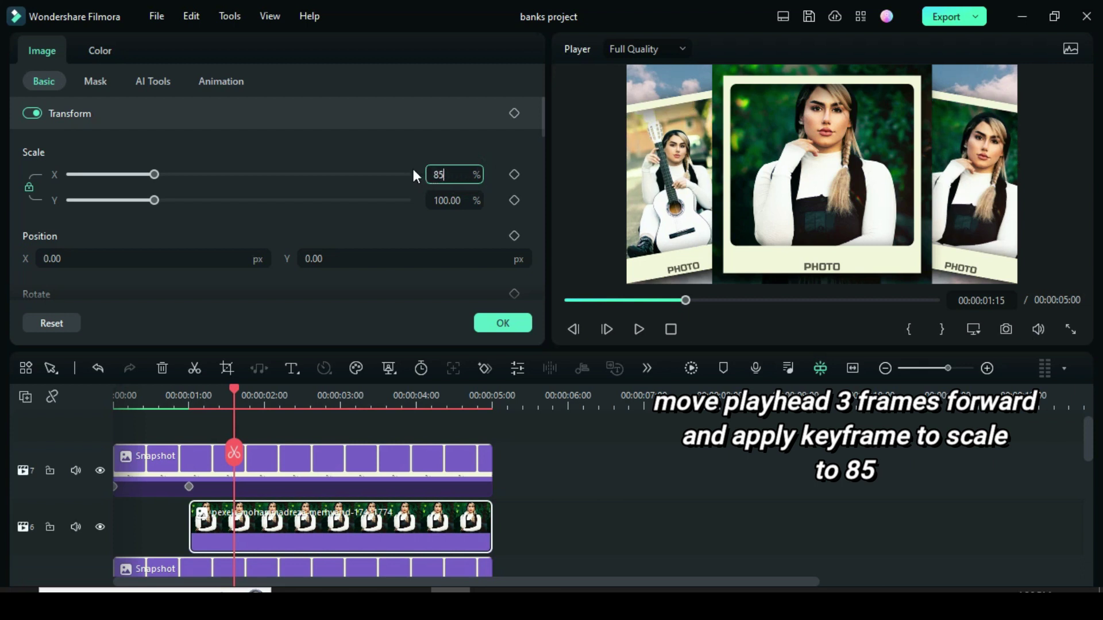
{"action": "left_click", "coordinate": [403, 158]}
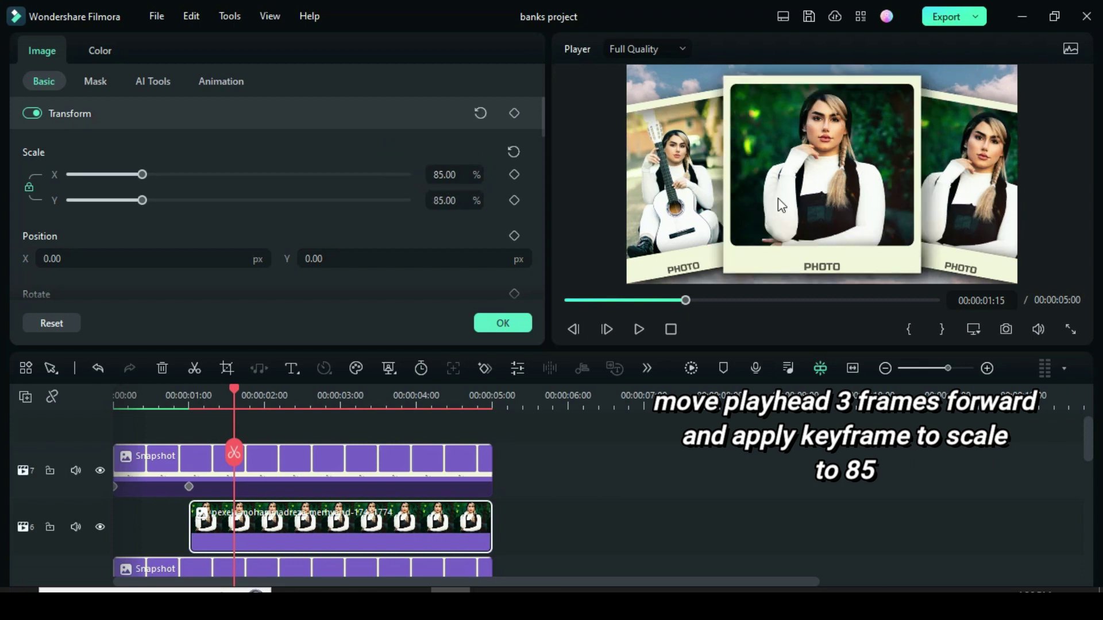
{"action": "left_click", "coordinate": [514, 175]}
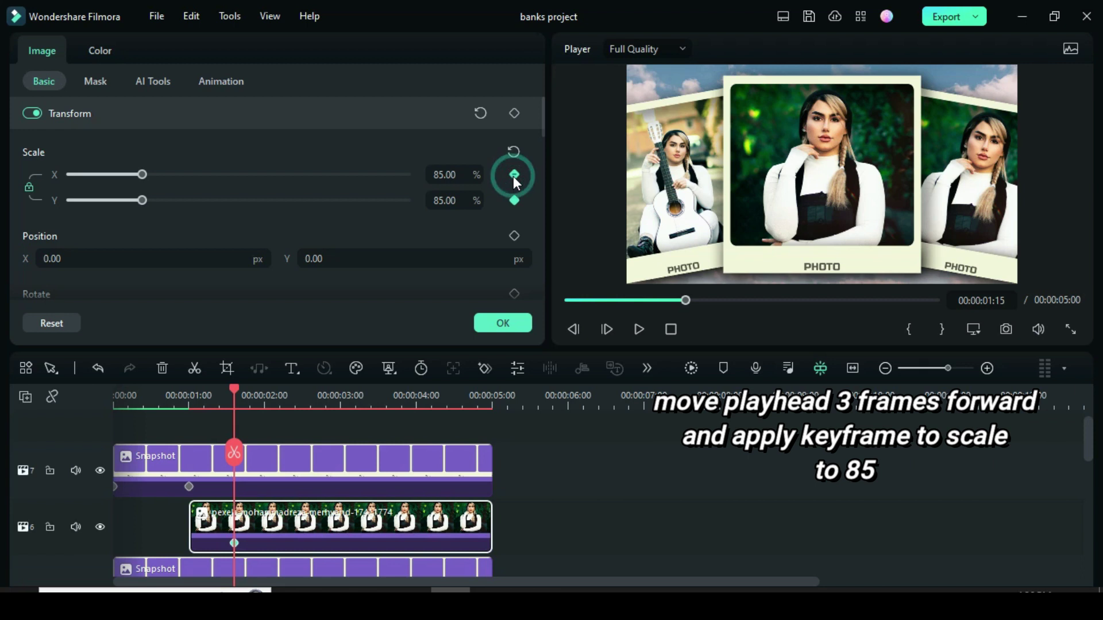
{"action": "left_click_drag", "start_coordinate": [239, 388], "coordinate": [189, 393]}
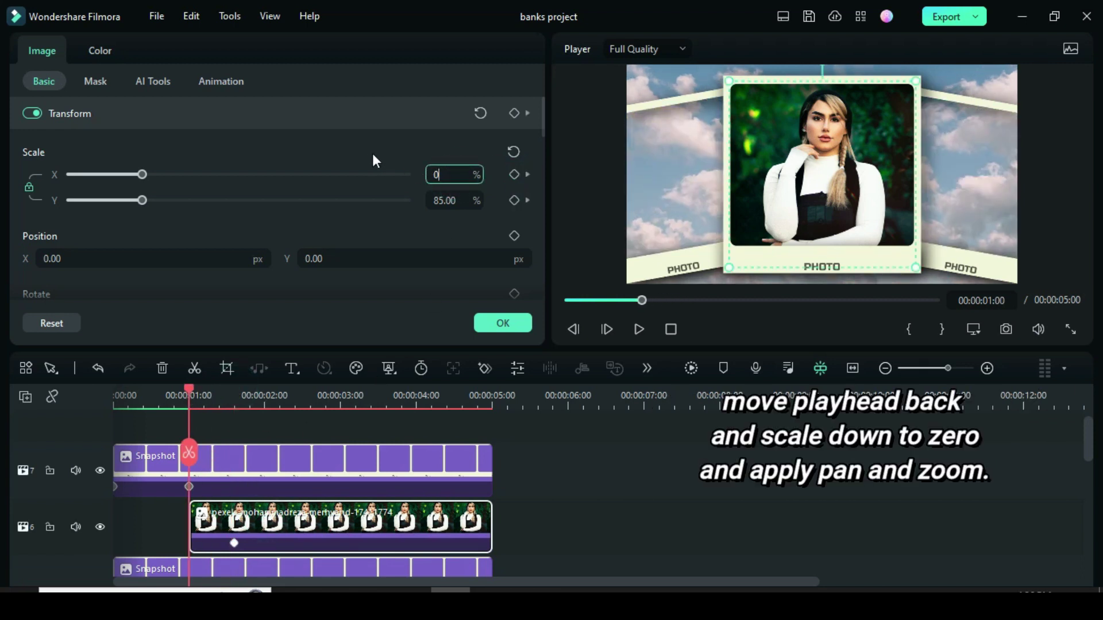
Set the photo to 0% scale at 1 second and apply Pan & Zoom with a 2670 end box
{"action": "key", "text": "Return"}
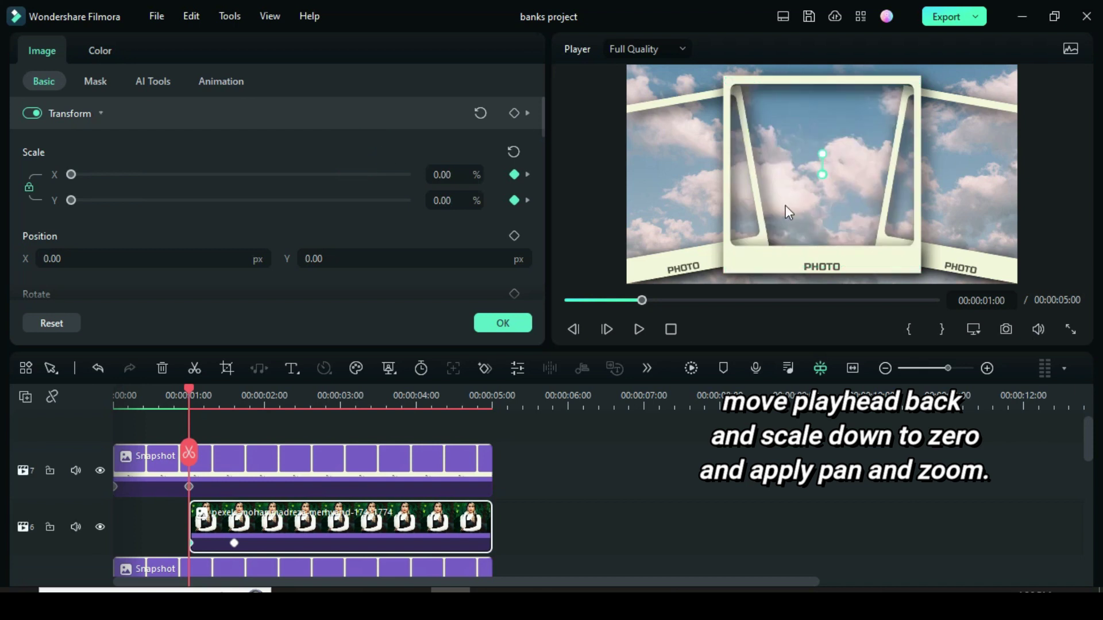
{"action": "left_click", "coordinate": [226, 368]}
{"action": "left_click", "coordinate": [166, 60]}
{"action": "left_click", "coordinate": [468, 234]}
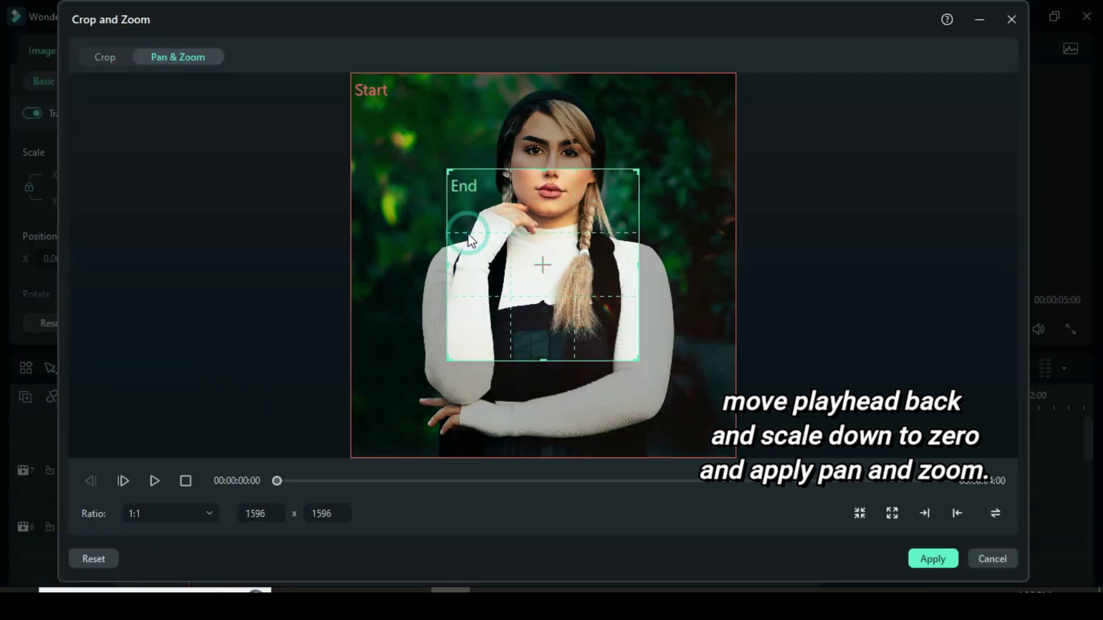
{"action": "left_click_drag", "start_coordinate": [439, 365], "coordinate": [388, 423]}
{"action": "left_click_drag", "start_coordinate": [638, 167], "coordinate": [710, 84]}
{"action": "left_click", "coordinate": [629, 242]}
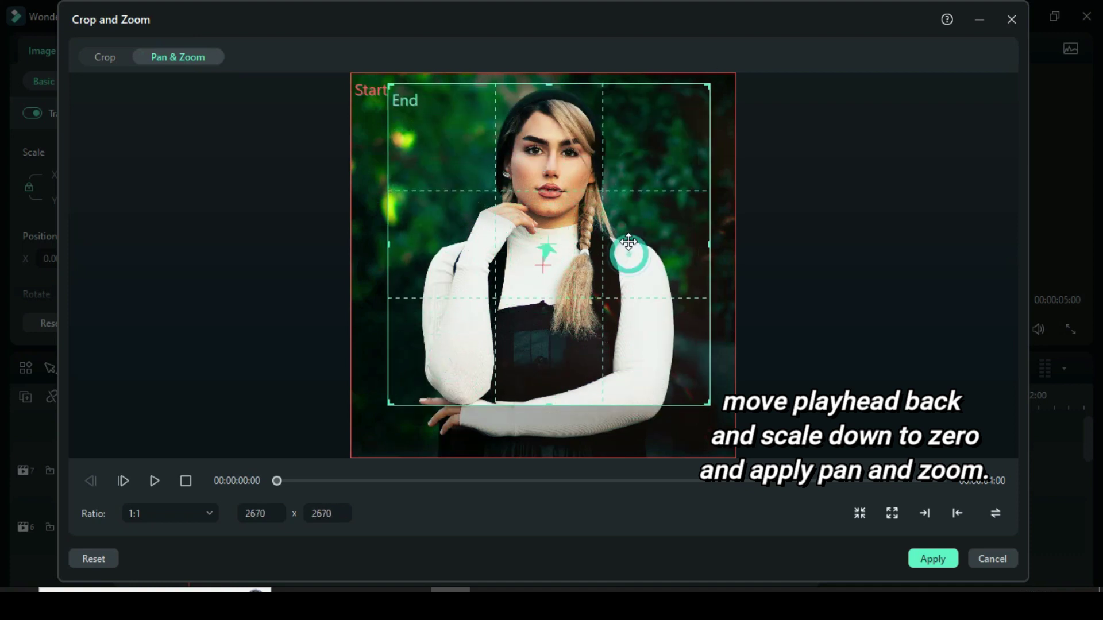
{"action": "left_click", "coordinate": [932, 561]}
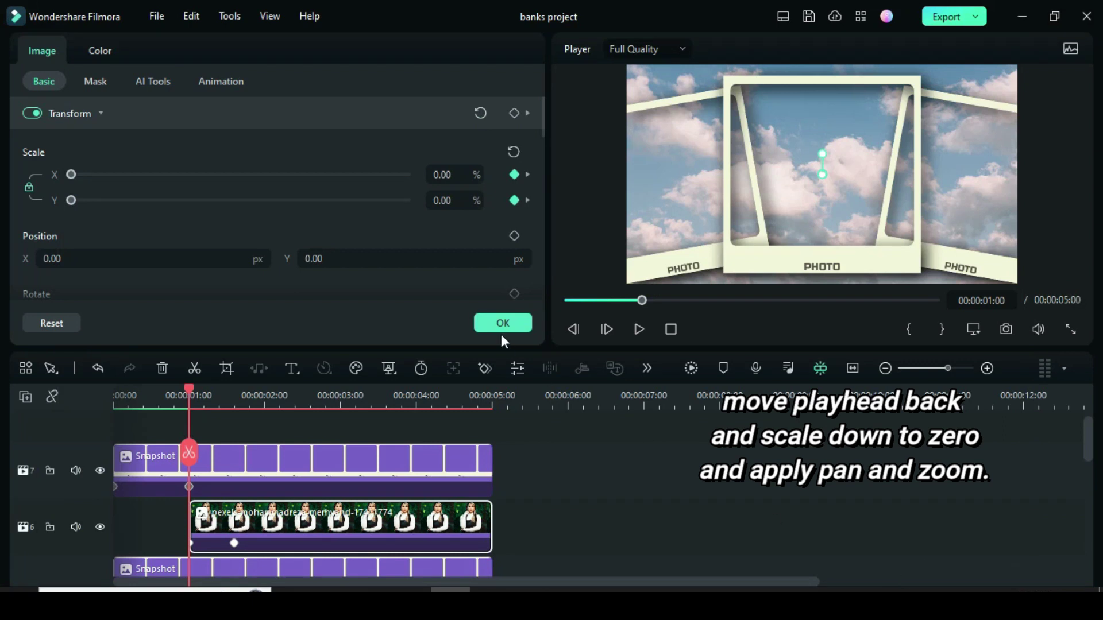
Render the preview and play the animation from the start
{"action": "left_click", "coordinate": [500, 323]}
{"action": "left_click", "coordinate": [569, 300]}
{"action": "left_click", "coordinate": [686, 368]}
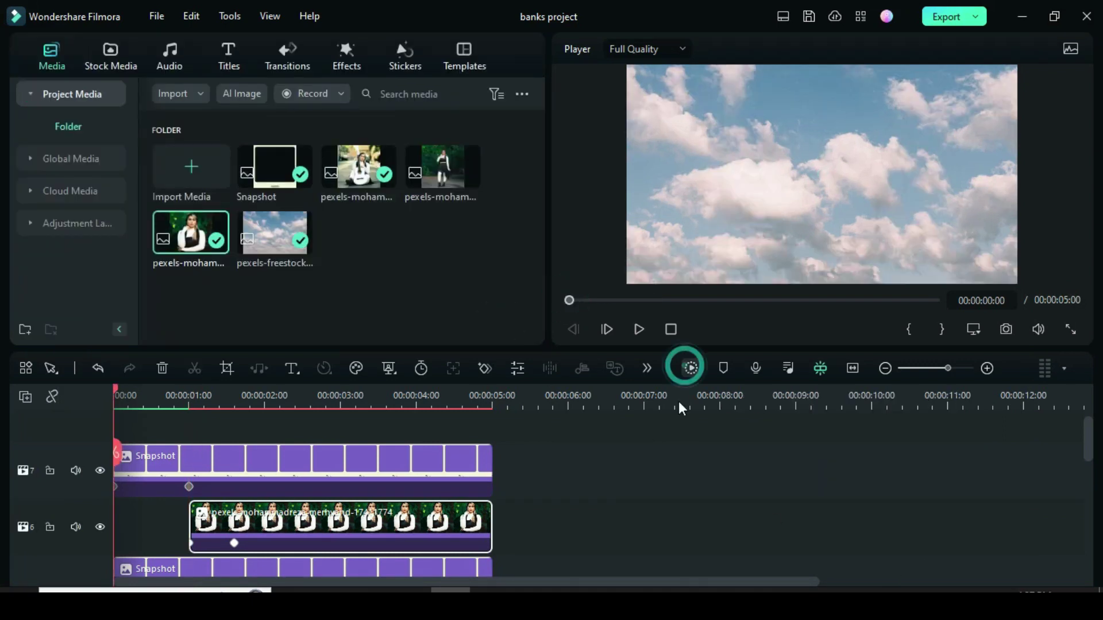
{"action": "left_click", "coordinate": [638, 328]}
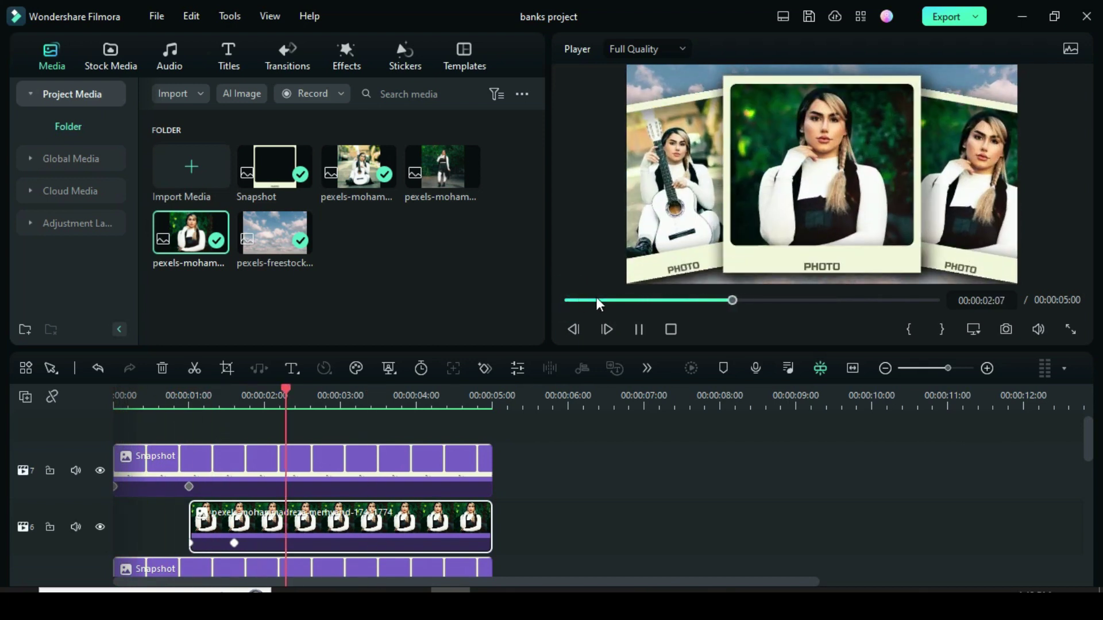
{"action": "left_click", "coordinate": [569, 300]}
{"action": "left_click", "coordinate": [569, 299]}
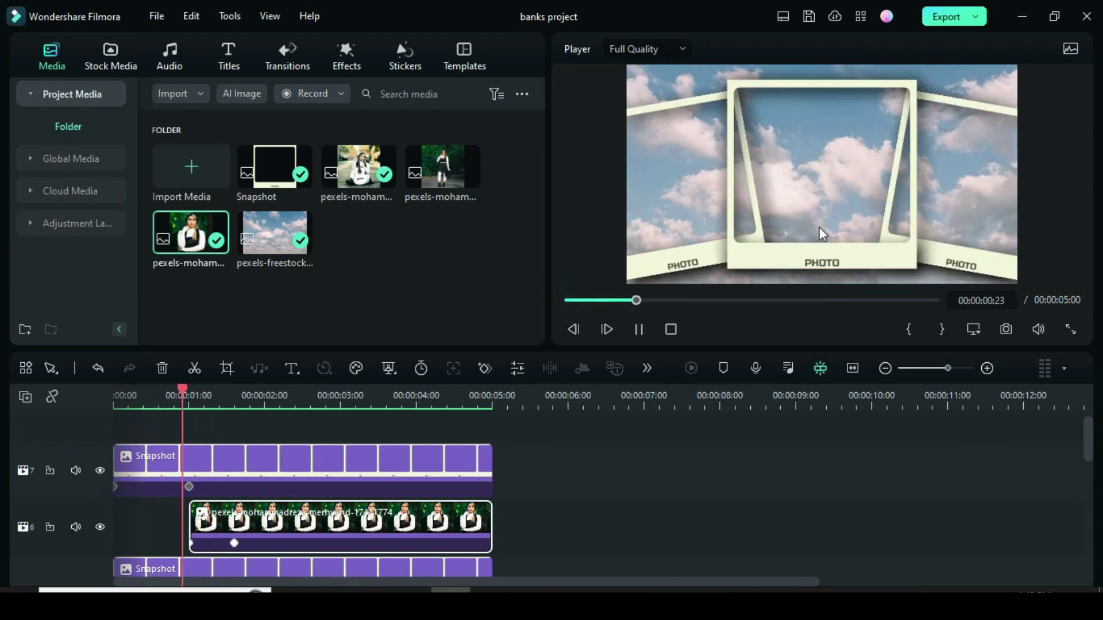
Place Dreamy Overlay 04 on the new top track 8 spanning 0–5 seconds
{"action": "left_click", "coordinate": [569, 300]}
{"action": "scroll", "coordinate": [44, 414], "scroll_direction": "up", "scroll_amount": 1}
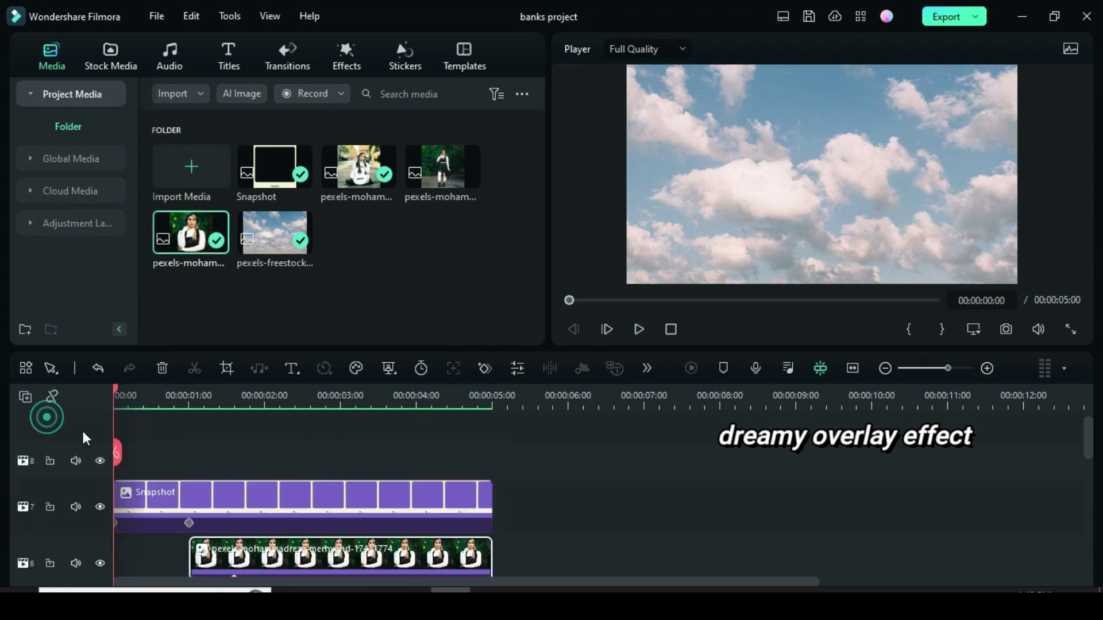
{"action": "left_click", "coordinate": [86, 454]}
{"action": "left_click", "coordinate": [347, 58]}
{"action": "left_click_drag", "start_coordinate": [341, 178], "coordinate": [154, 466]}
Set track 8 to Normal height, then render and play the preview with the overlay
{"action": "right_click", "coordinate": [18, 409]}
{"action": "mouse_move", "coordinate": [74, 524]}
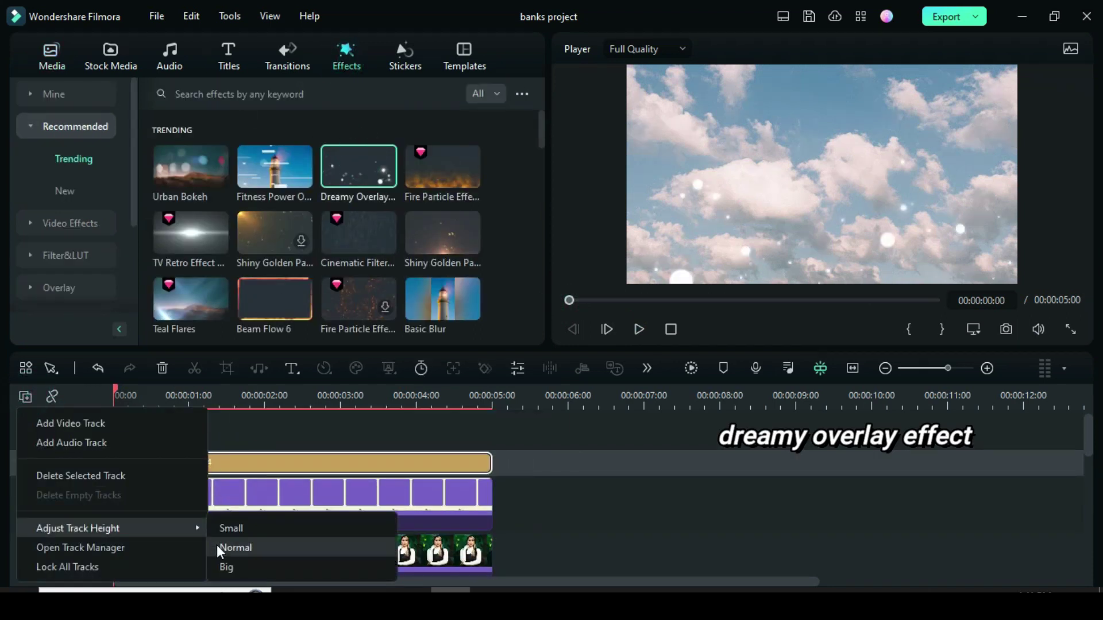
{"action": "left_click", "coordinate": [229, 547]}
{"action": "left_click", "coordinate": [687, 369]}
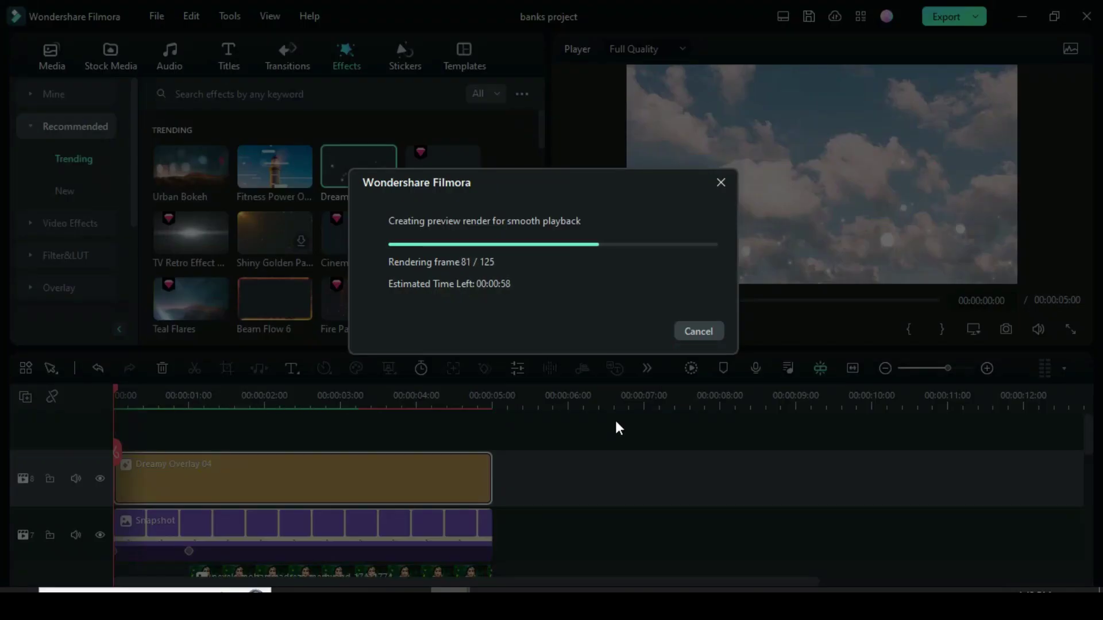
{"action": "left_click", "coordinate": [638, 328]}
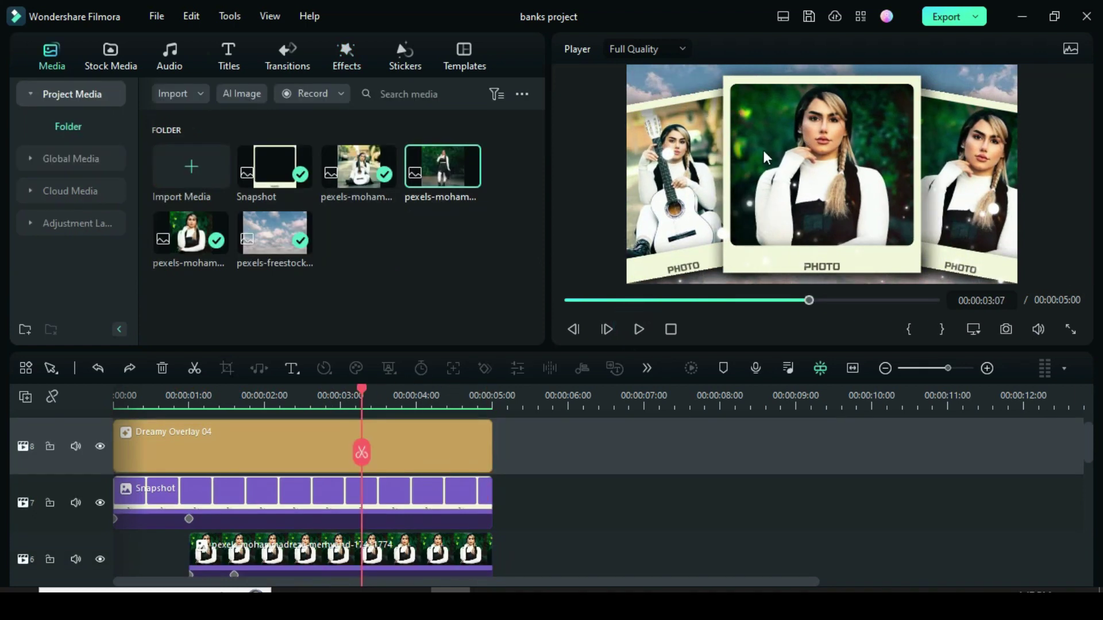
Replace the track 4 photo with the standing-woman picture from Project Media
{"action": "left_click_drag", "start_coordinate": [362, 393], "coordinate": [329, 395]}
{"action": "scroll", "coordinate": [454, 485], "scroll_direction": "down", "scroll_amount": 5}
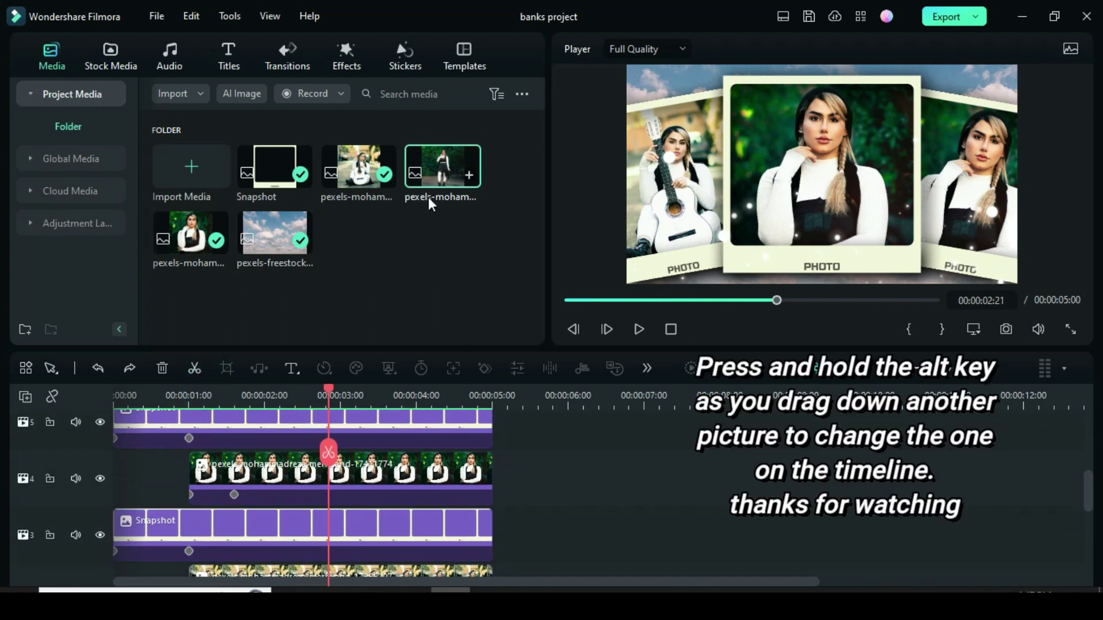
{"action": "left_click_drag", "start_coordinate": [414, 396], "coordinate": [401, 480]}
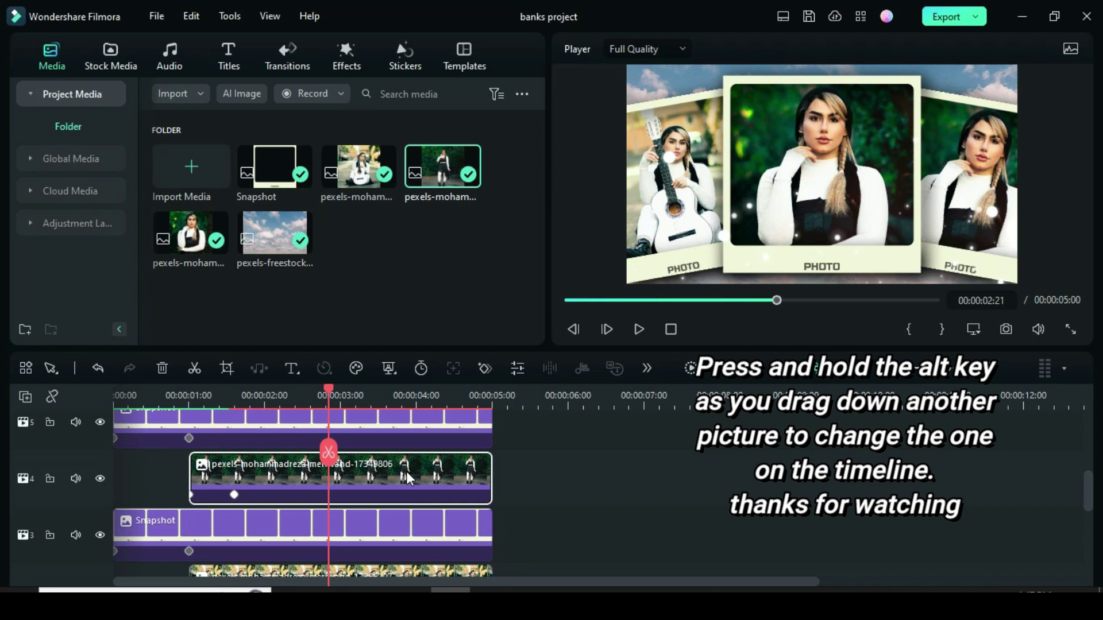